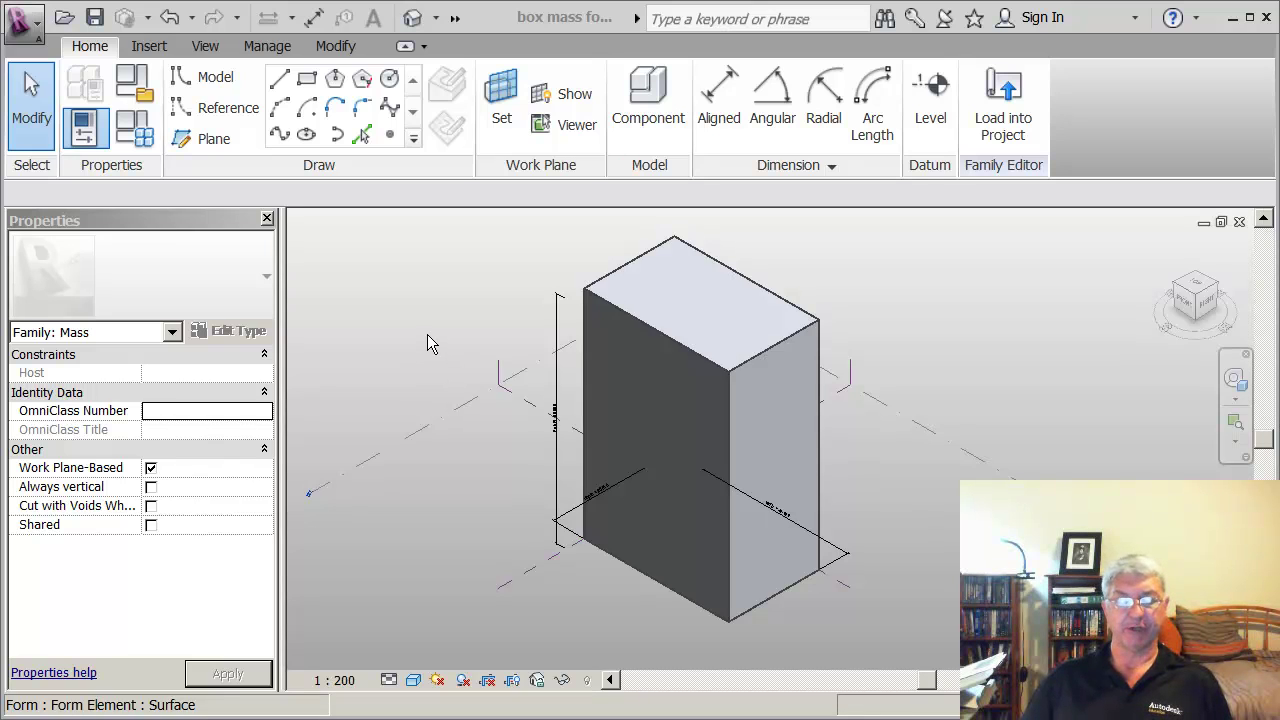
- Create a new conceptual mass family from the Metric Mass template in the Curved Roof folder
left_click(426, 335)
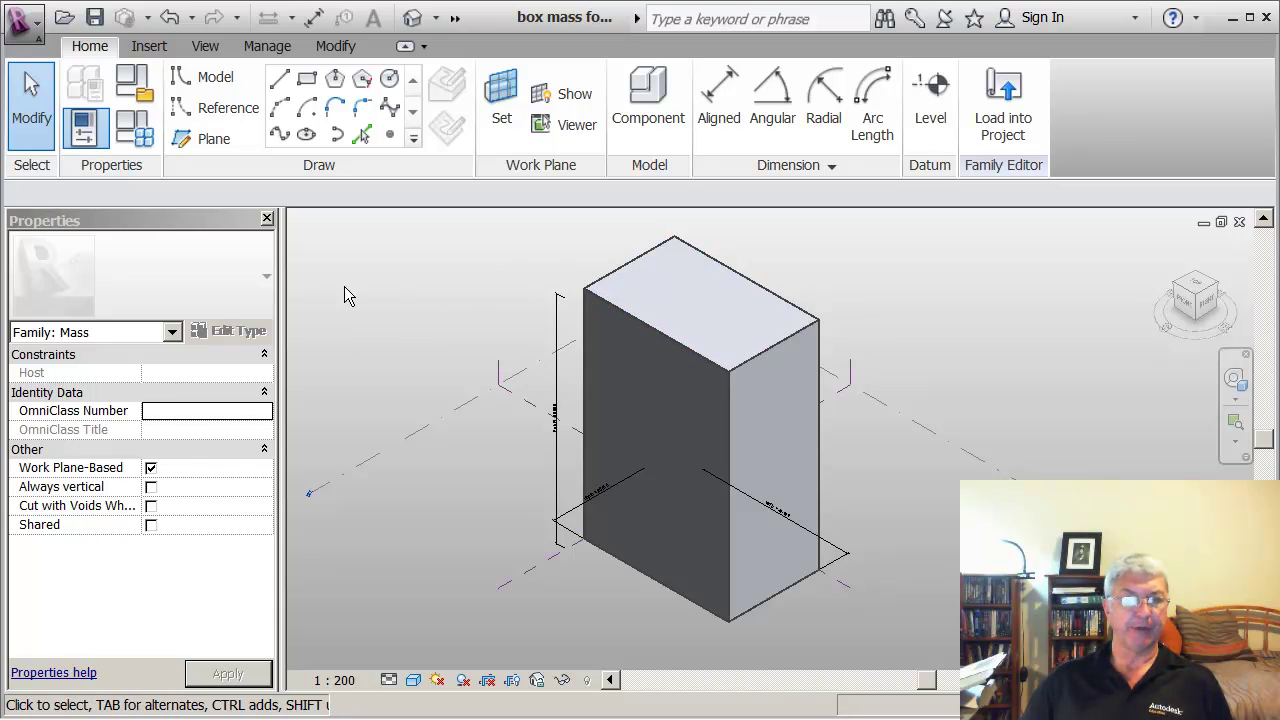
left_click(36, 35)
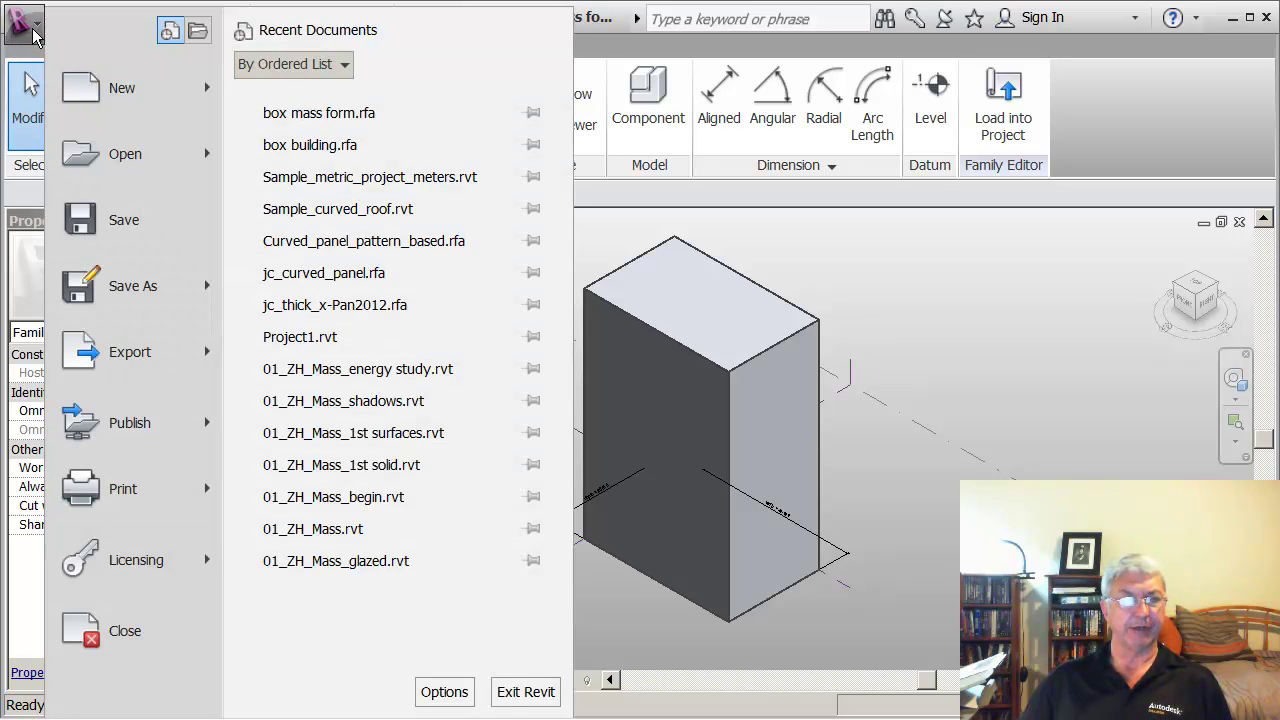
mouse_move(155, 90)
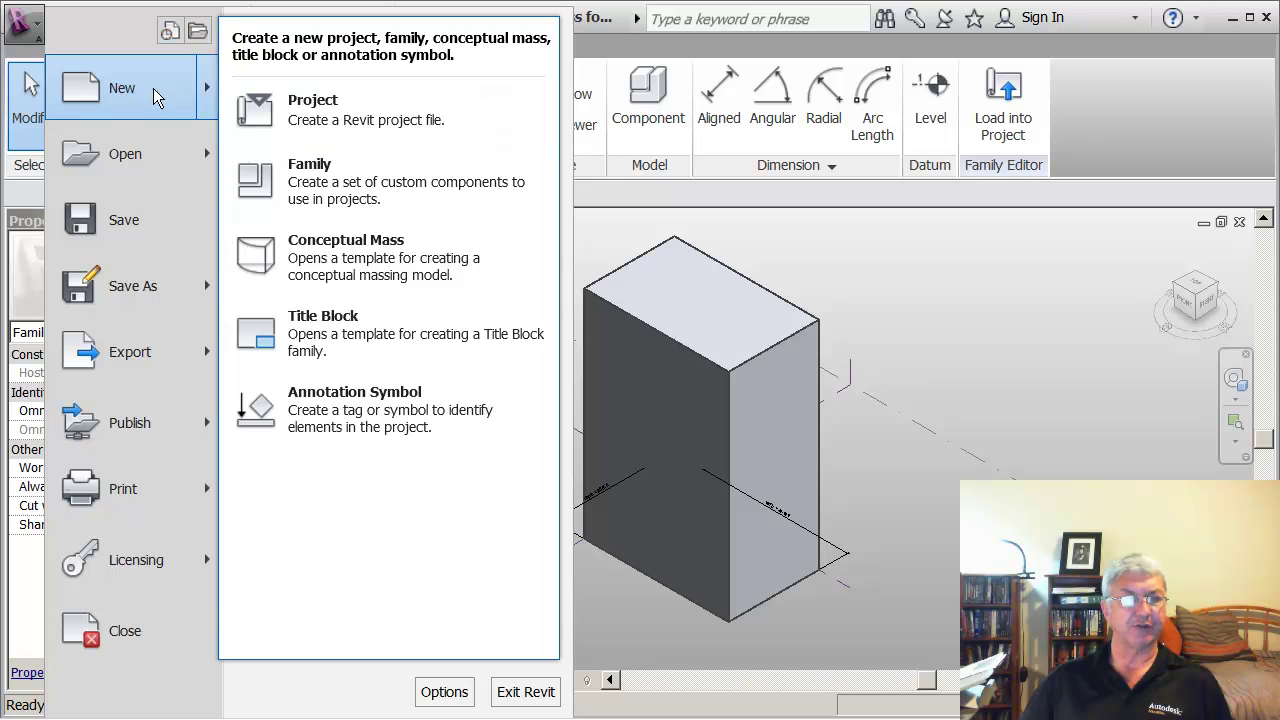
left_click(318, 257)
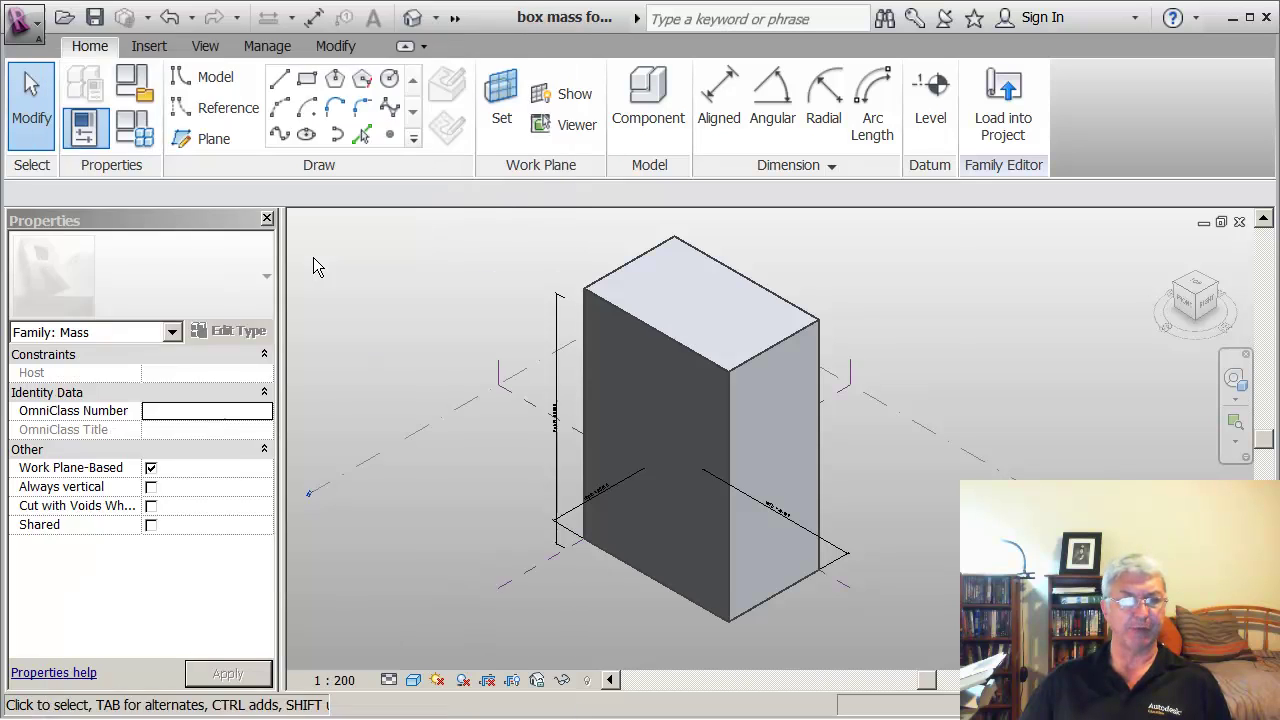
left_click(121, 114)
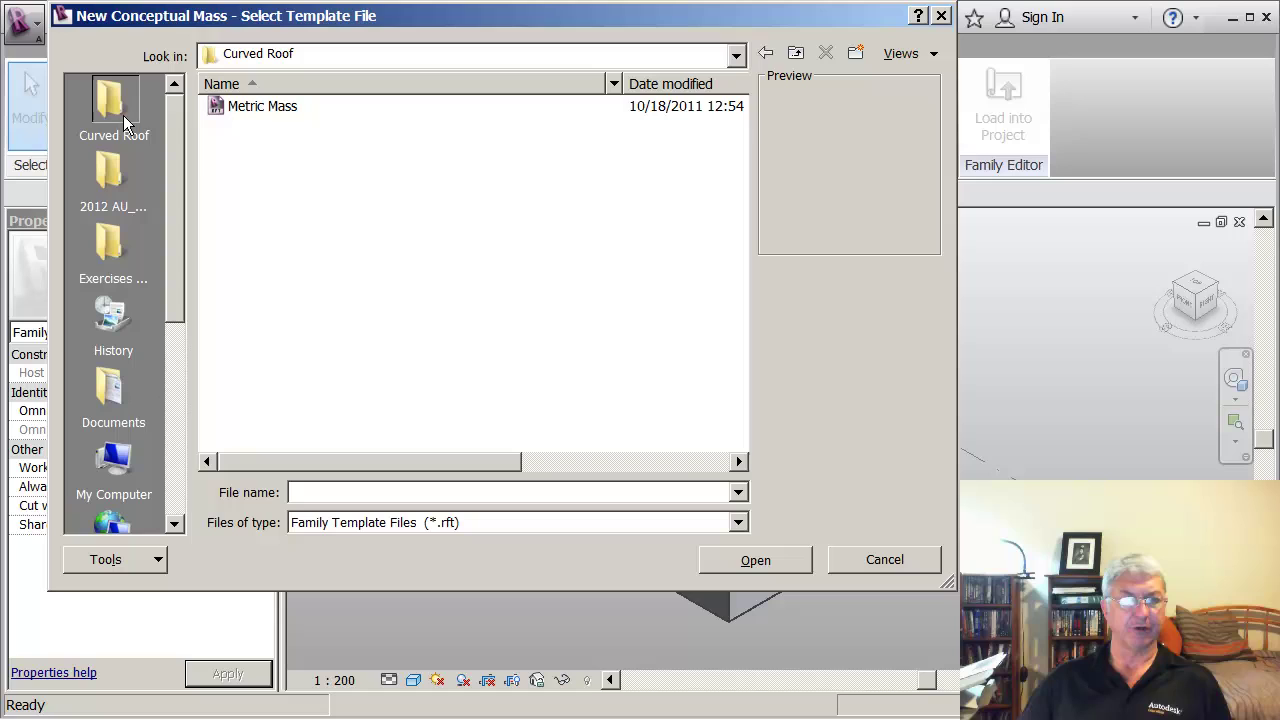
left_click(233, 109)
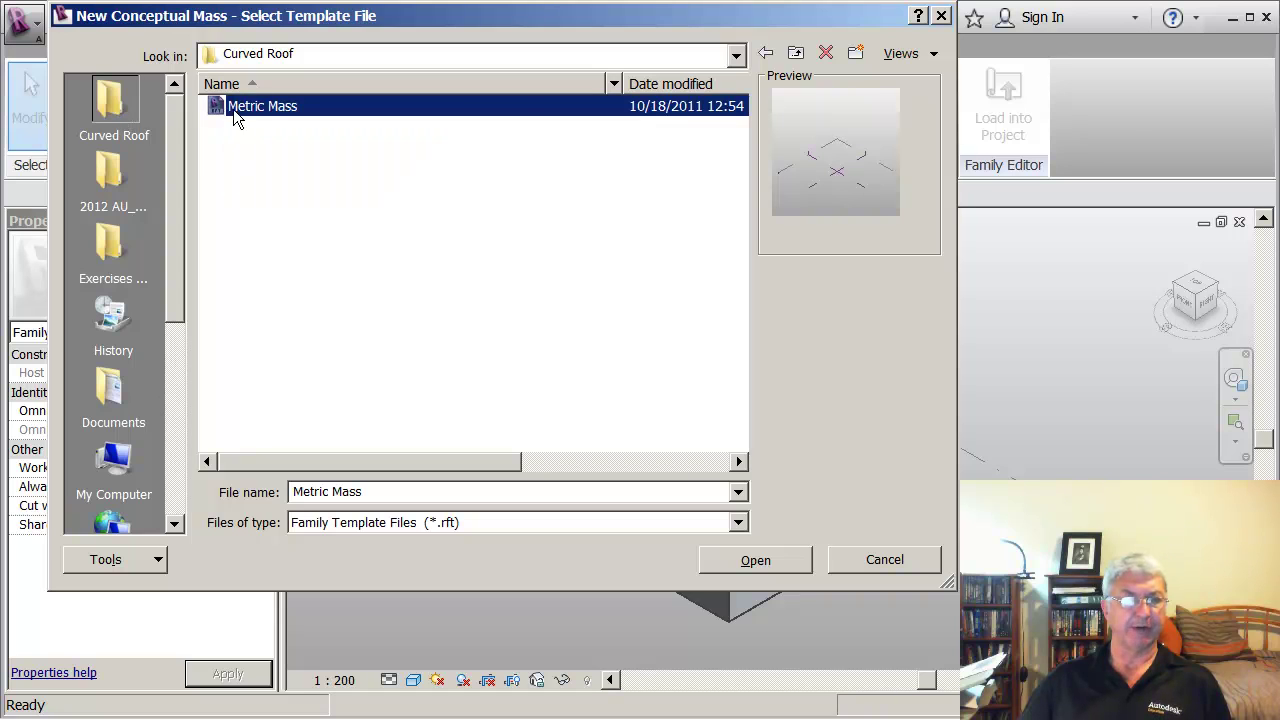
left_click(789, 562)
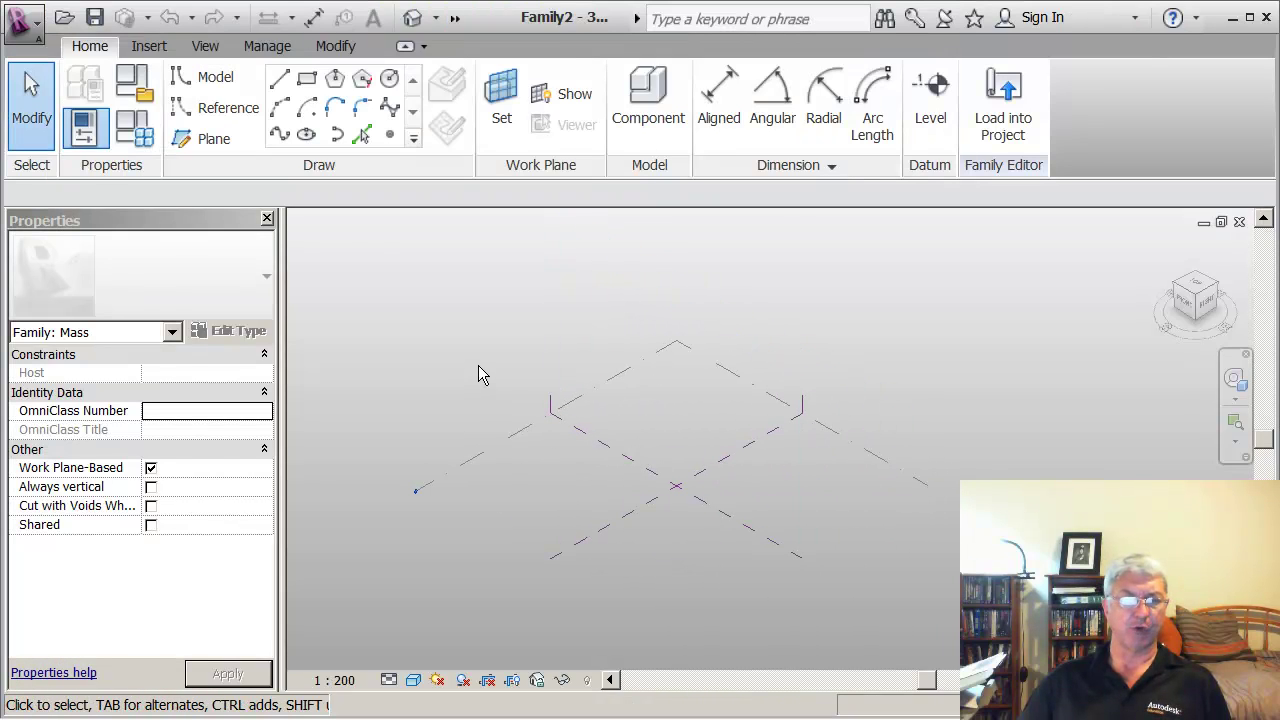
- Set project length units to Meters, rounded to 3 decimal places, suppressing trailing 0's
left_click(272, 48)
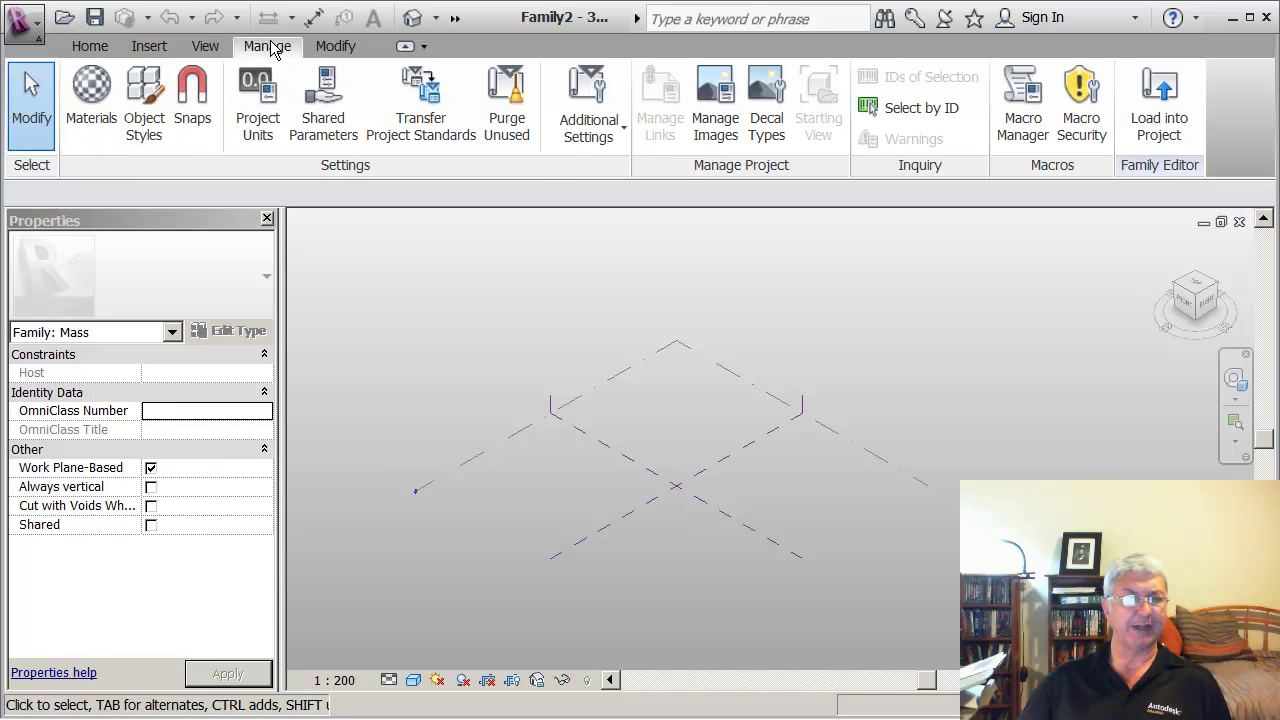
left_click(253, 118)
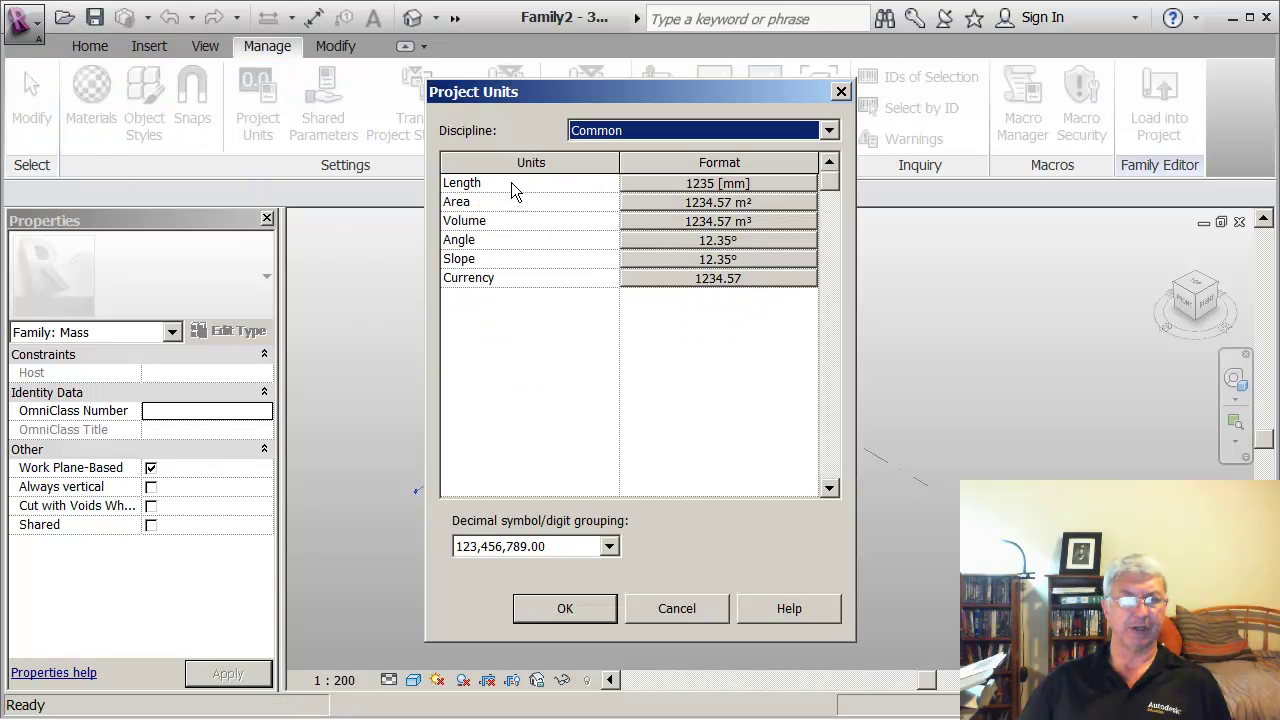
left_click(737, 183)
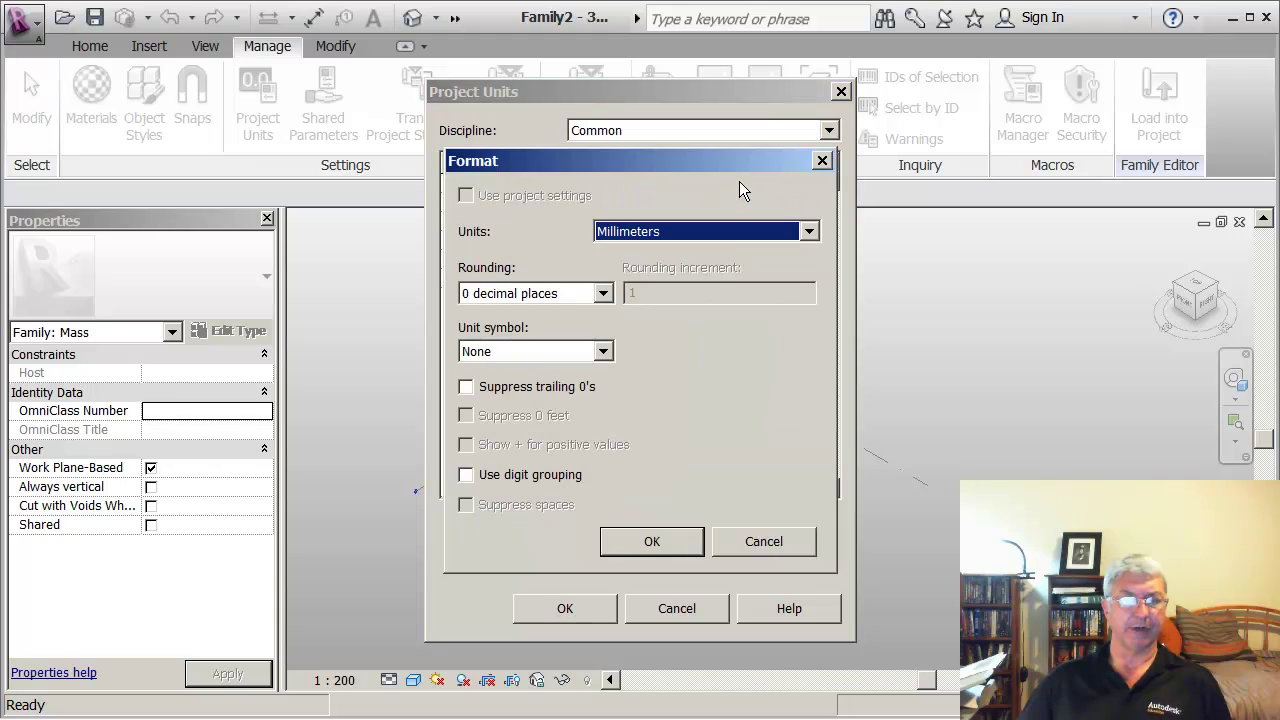
left_click(809, 232)
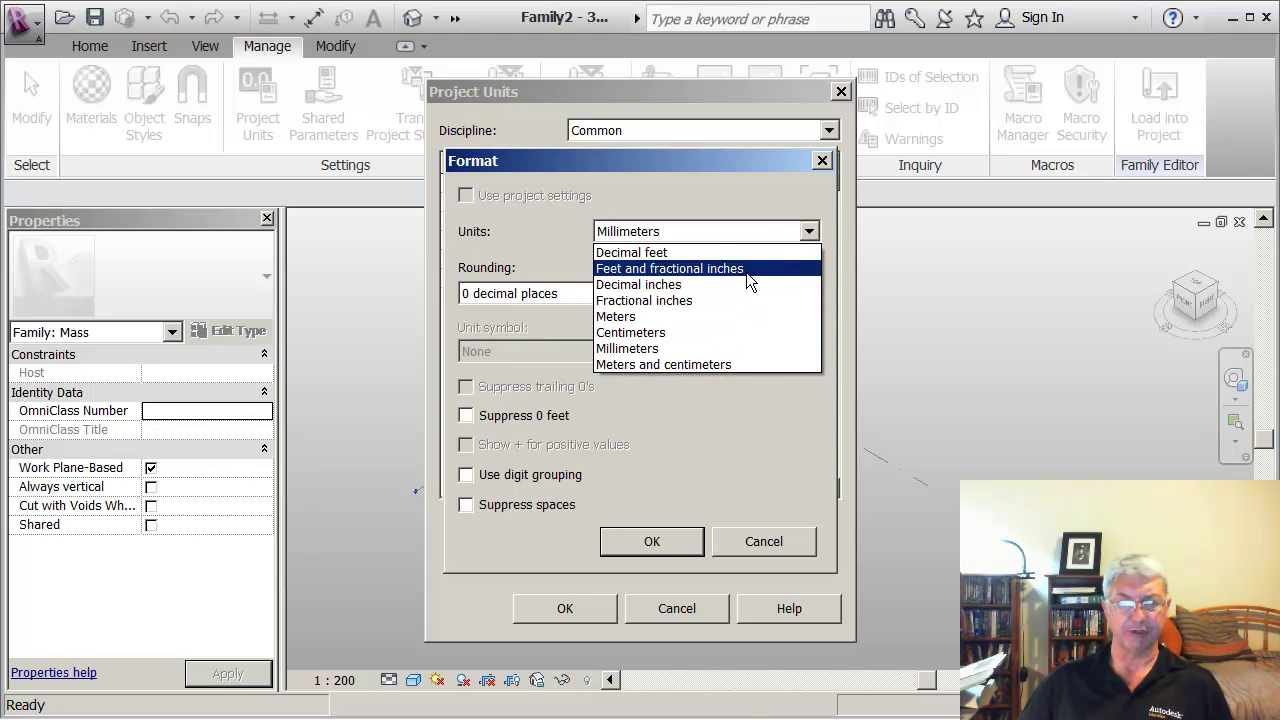
left_click(628, 317)
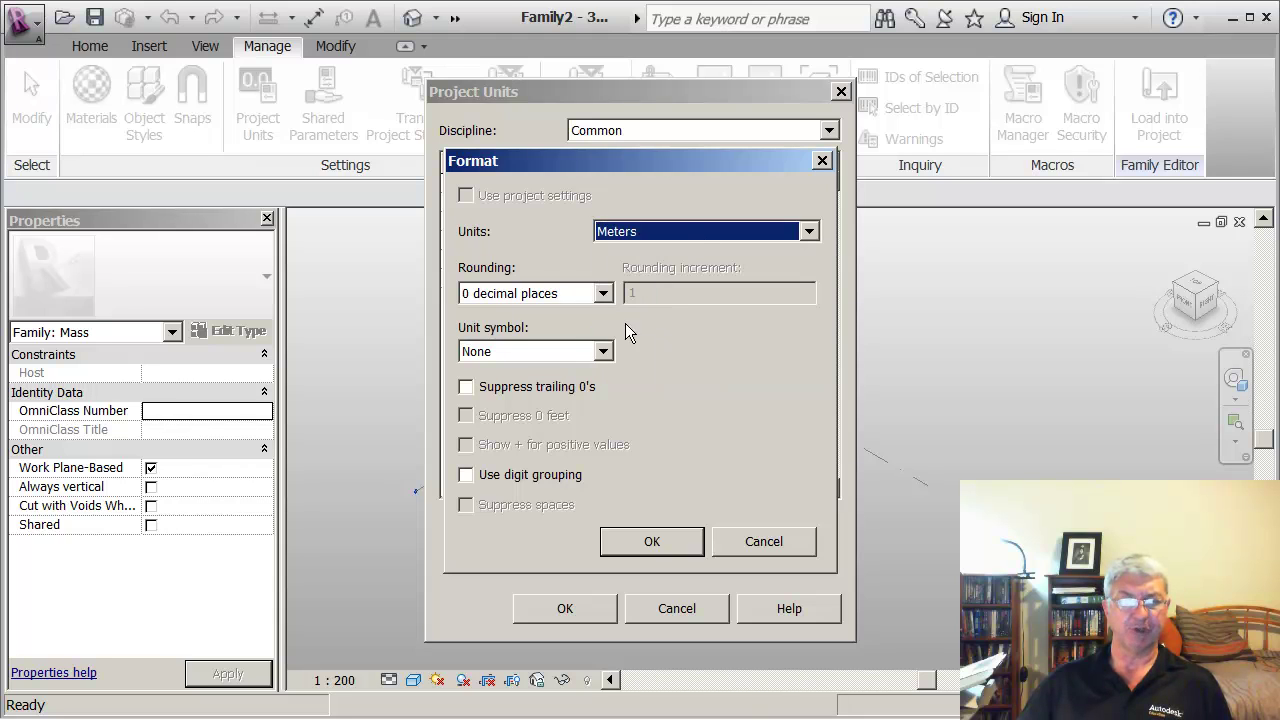
left_click(603, 293)
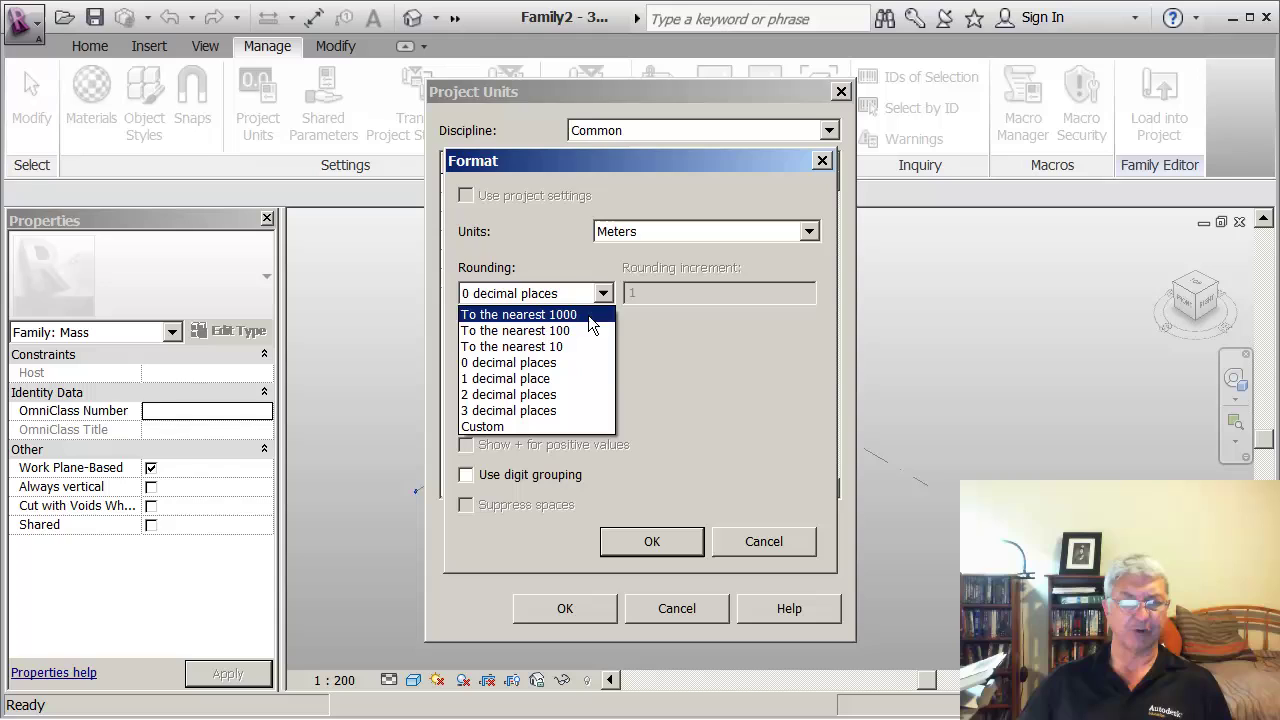
left_click(508, 410)
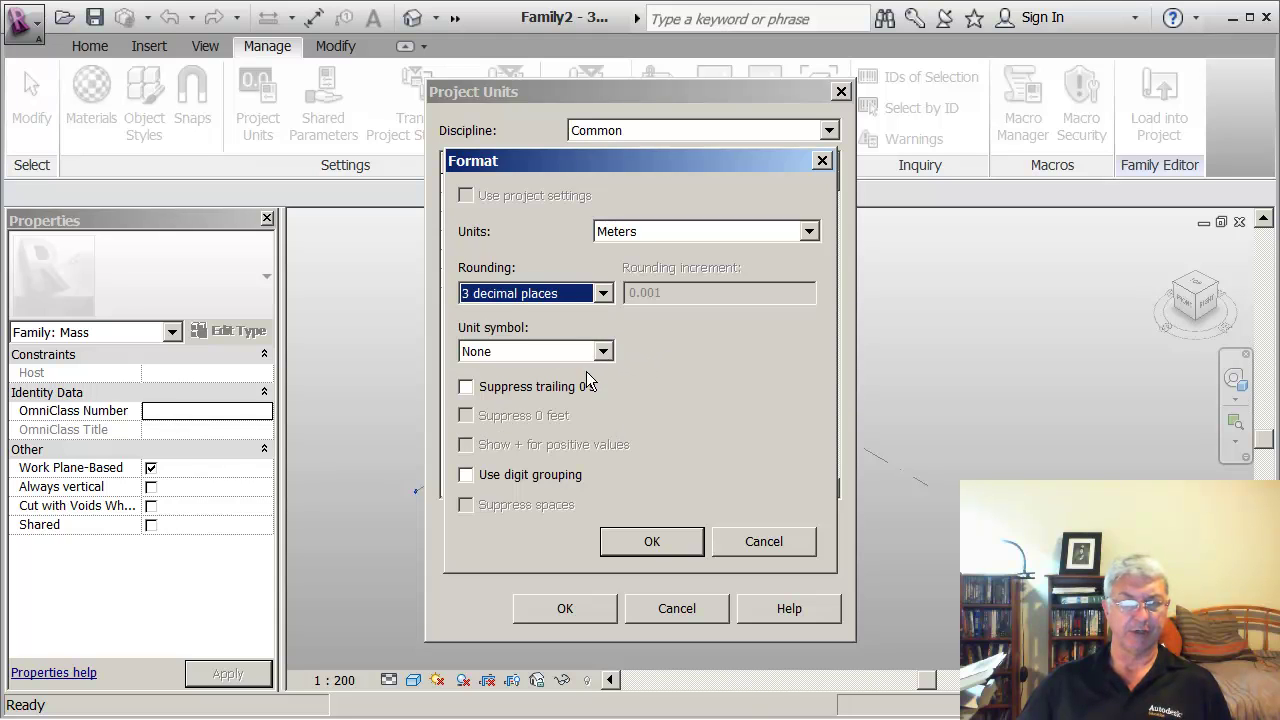
left_click(465, 386)
key("space")
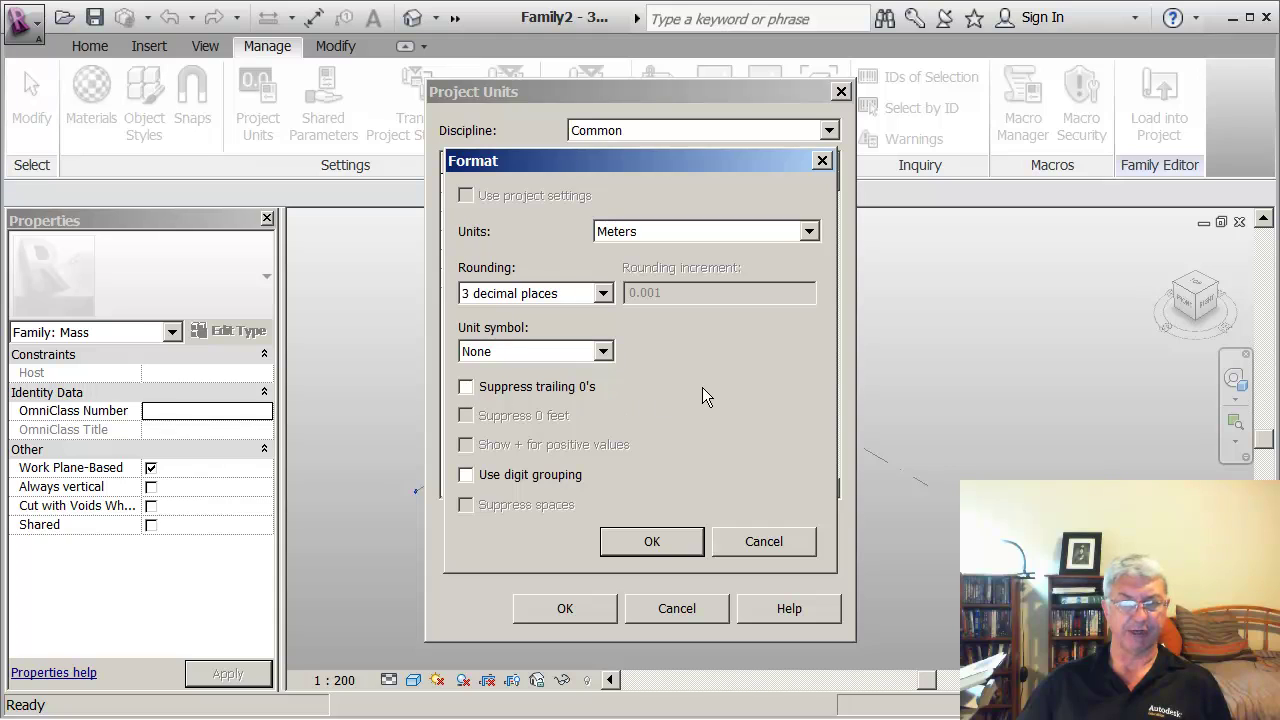
left_click(465, 386)
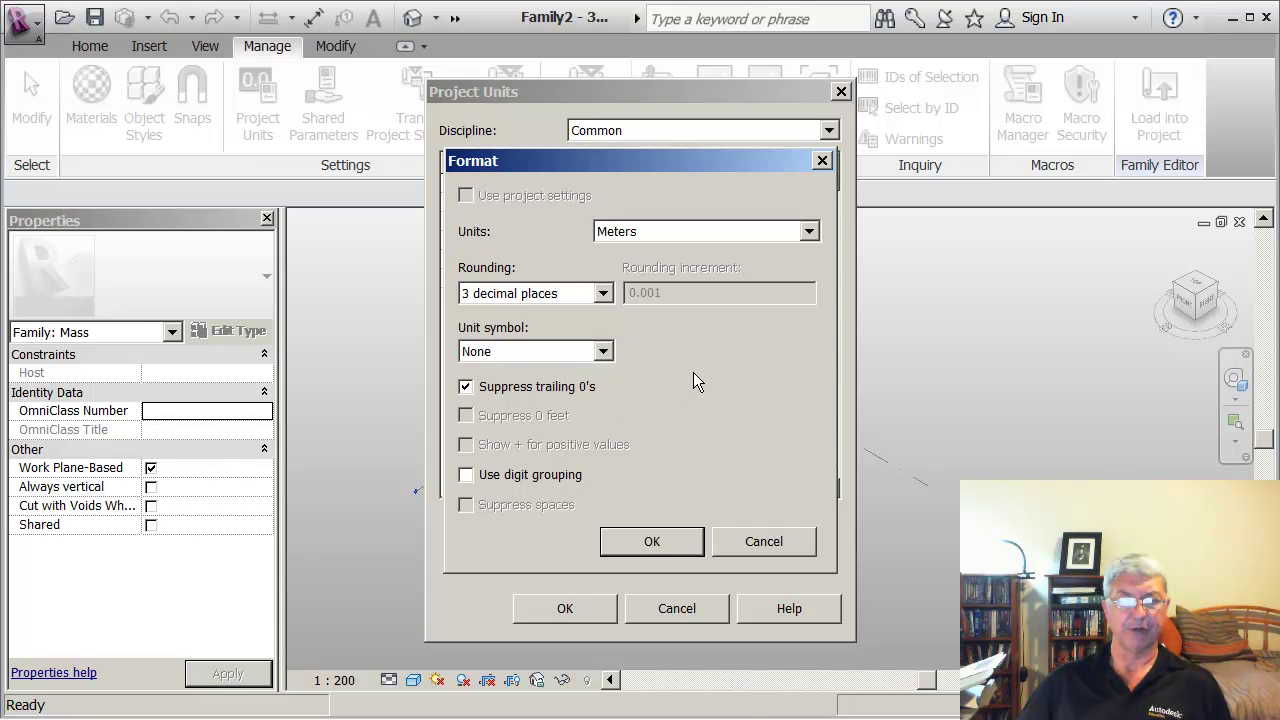
left_click(645, 544)
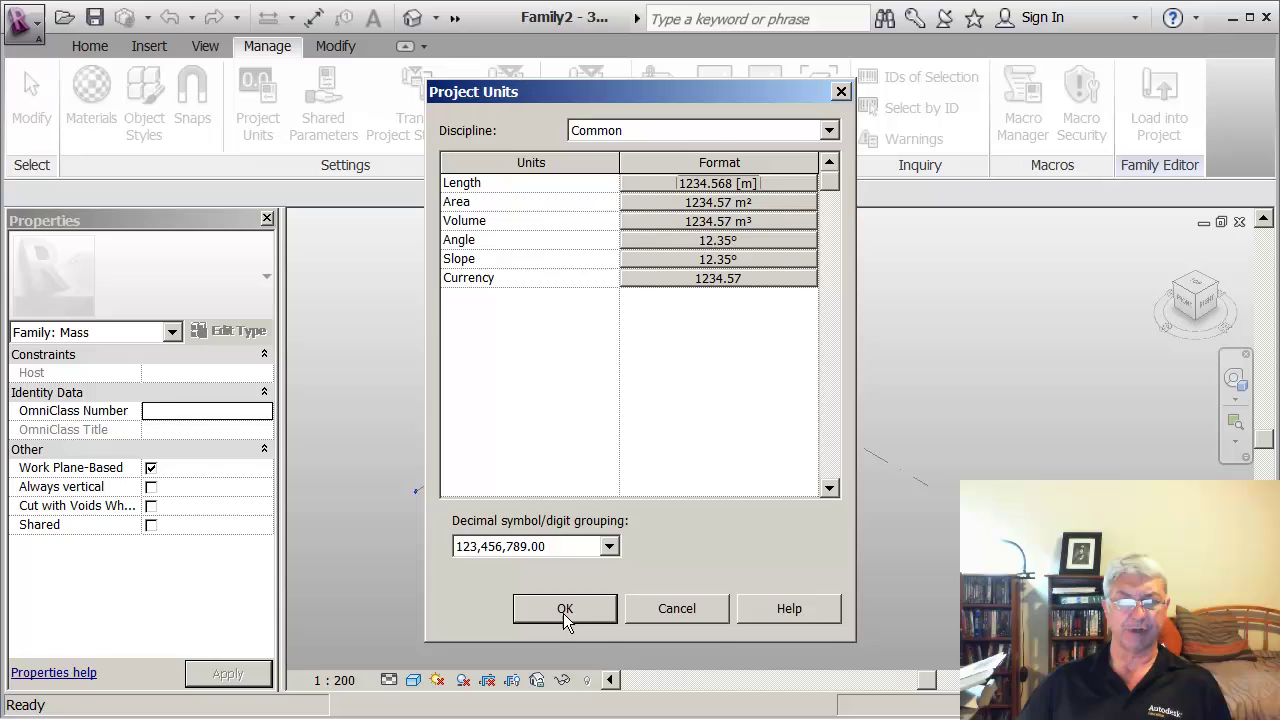
left_click(563, 609)
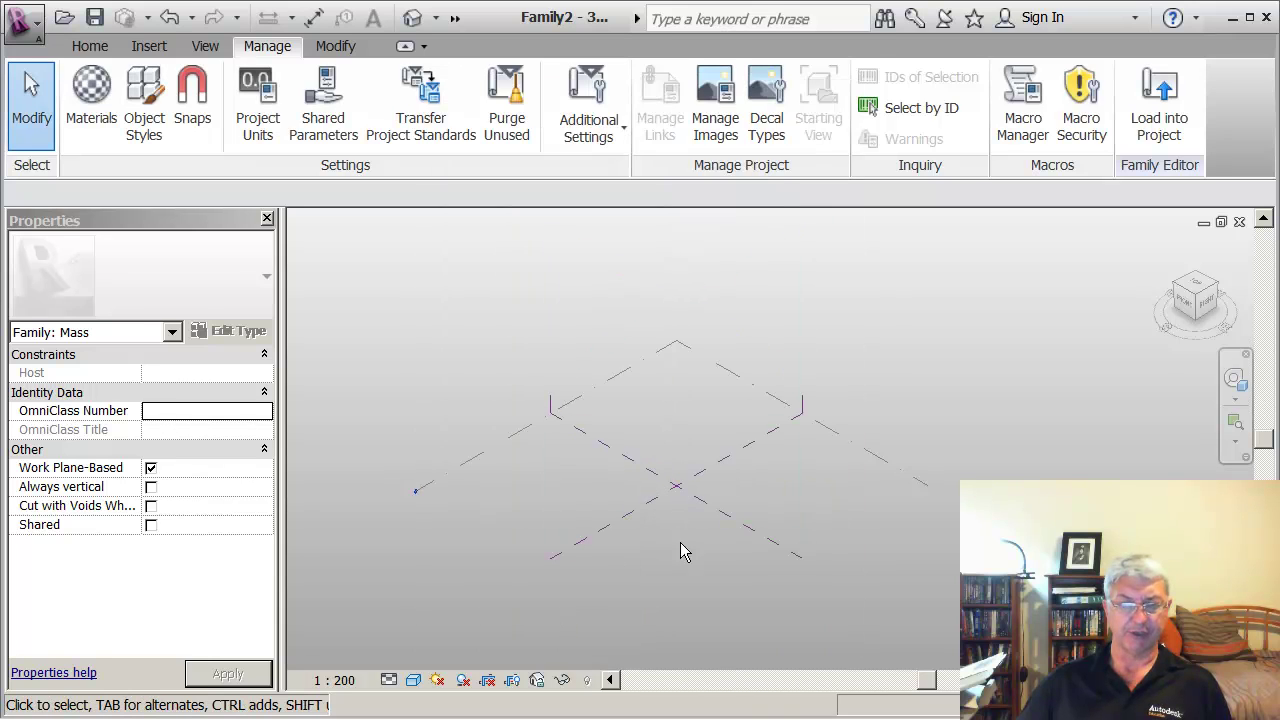
scroll(698, 547, "up", 1)
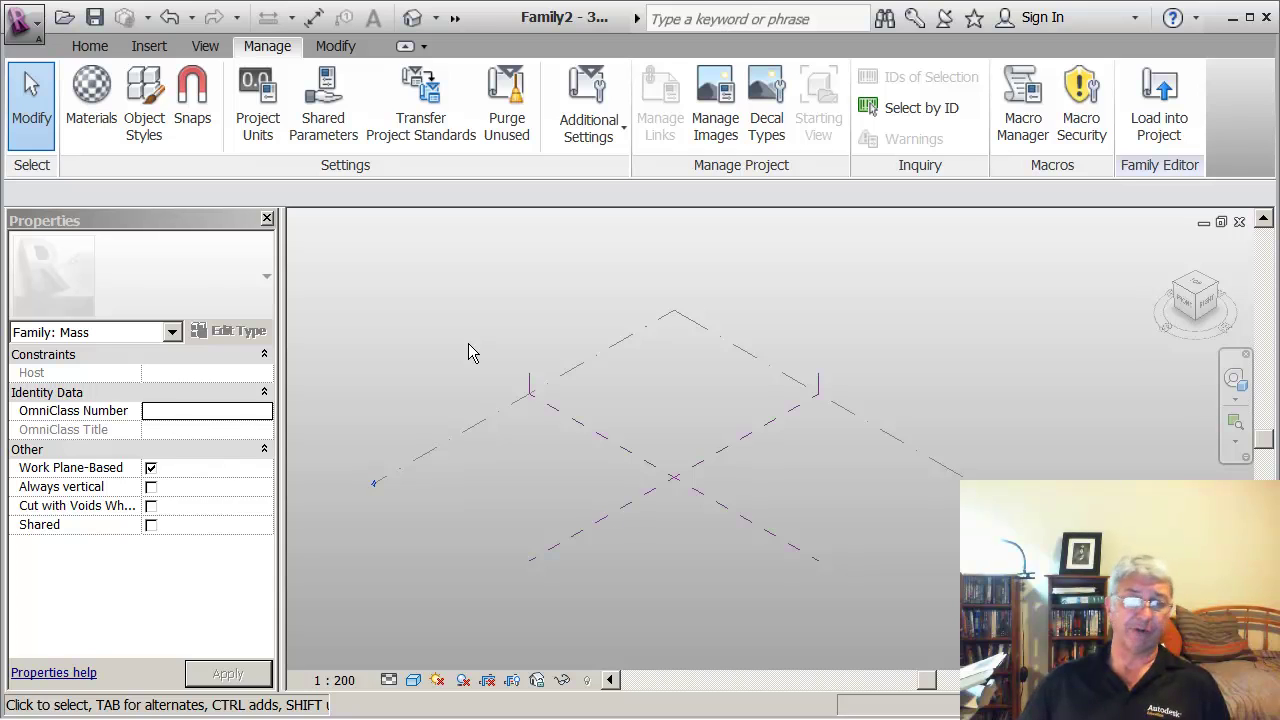
left_click(477, 423)
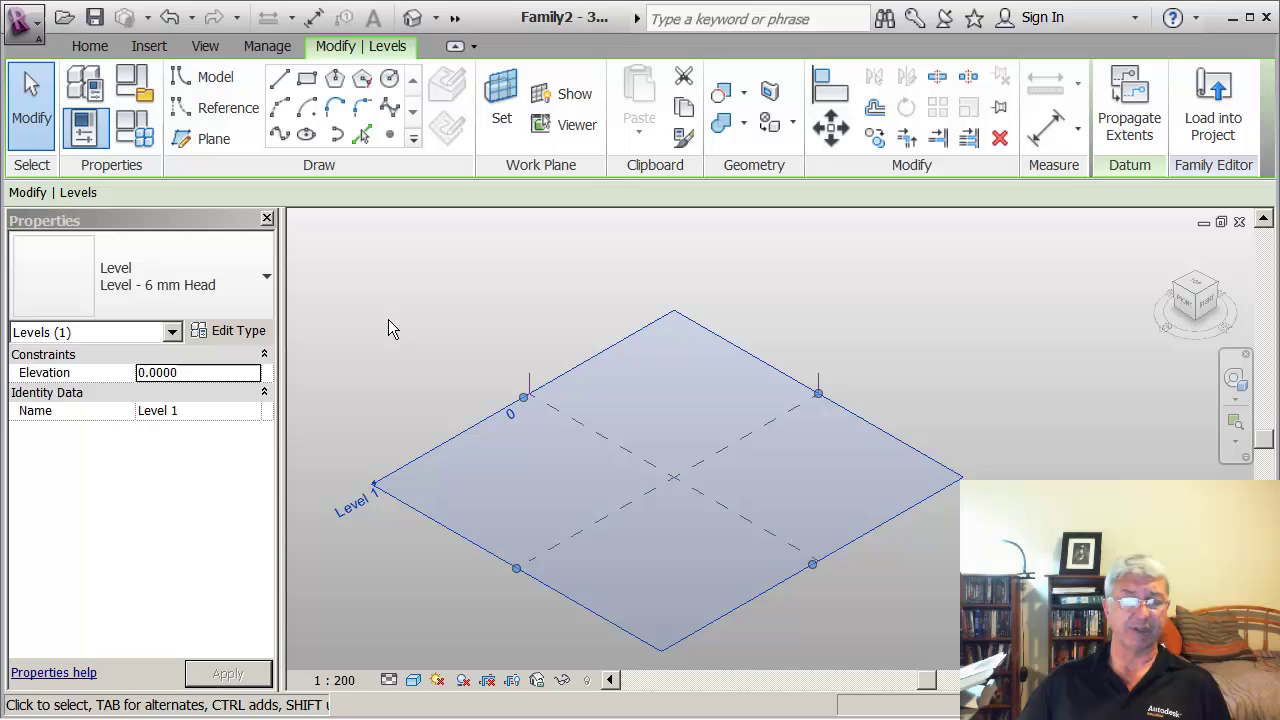
left_click(307, 78)
left_click(471, 460)
left_click(592, 469)
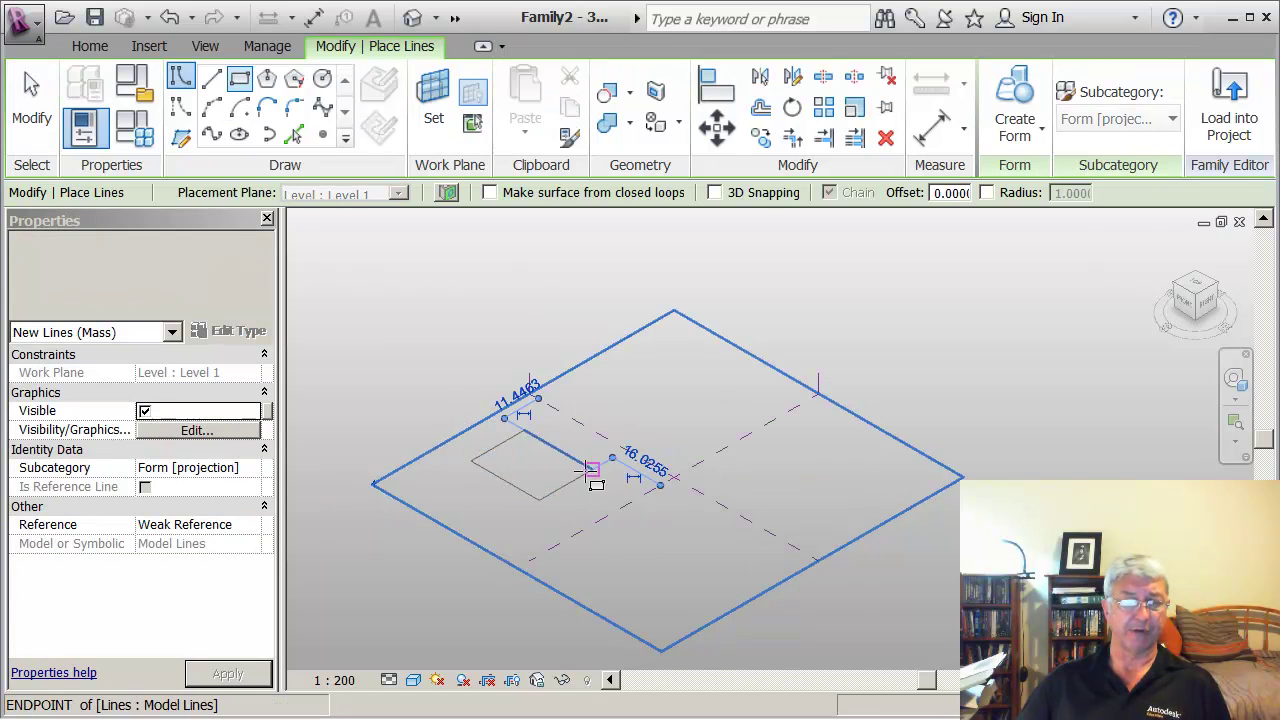
key("Escape")
key("Escape")
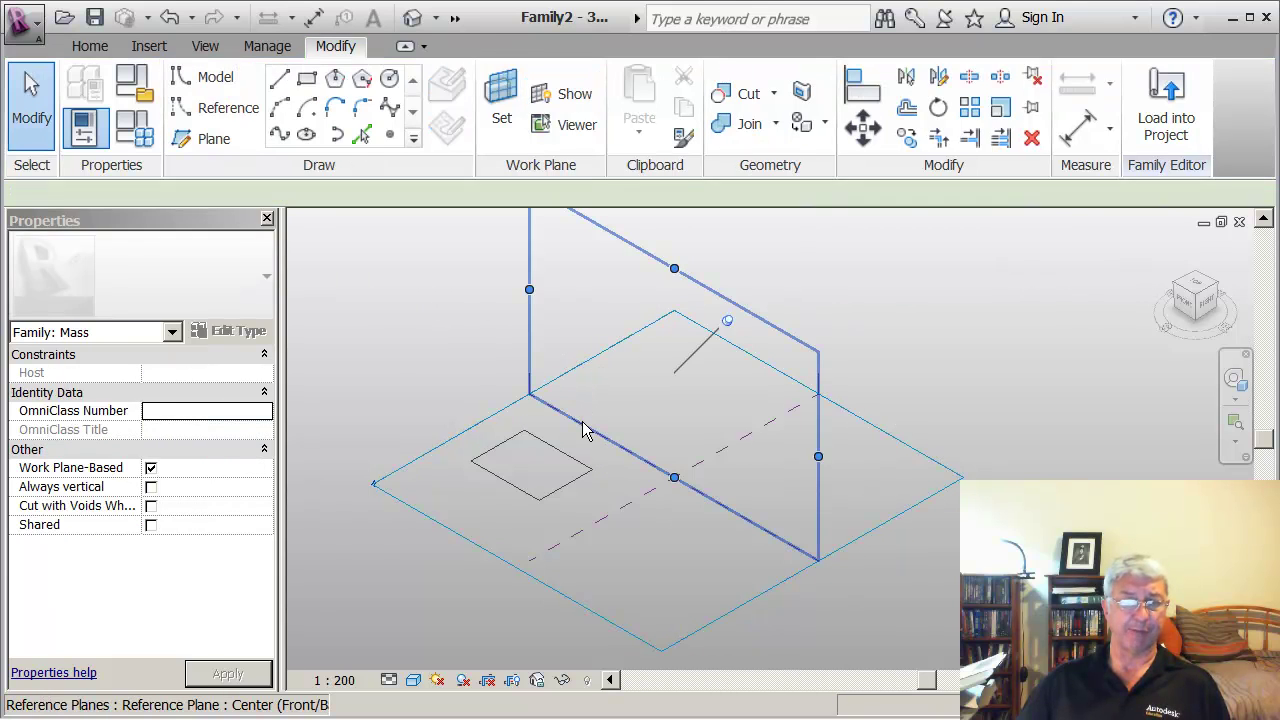
left_click(583, 427)
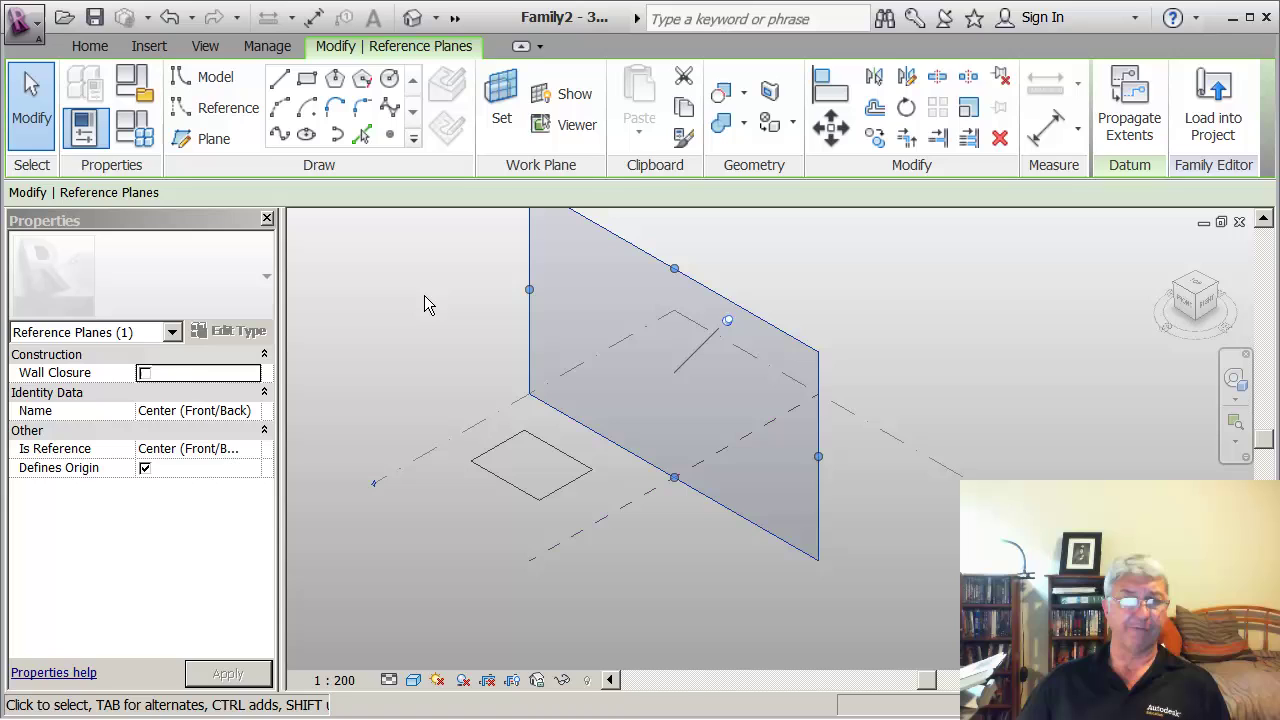
left_click(390, 80)
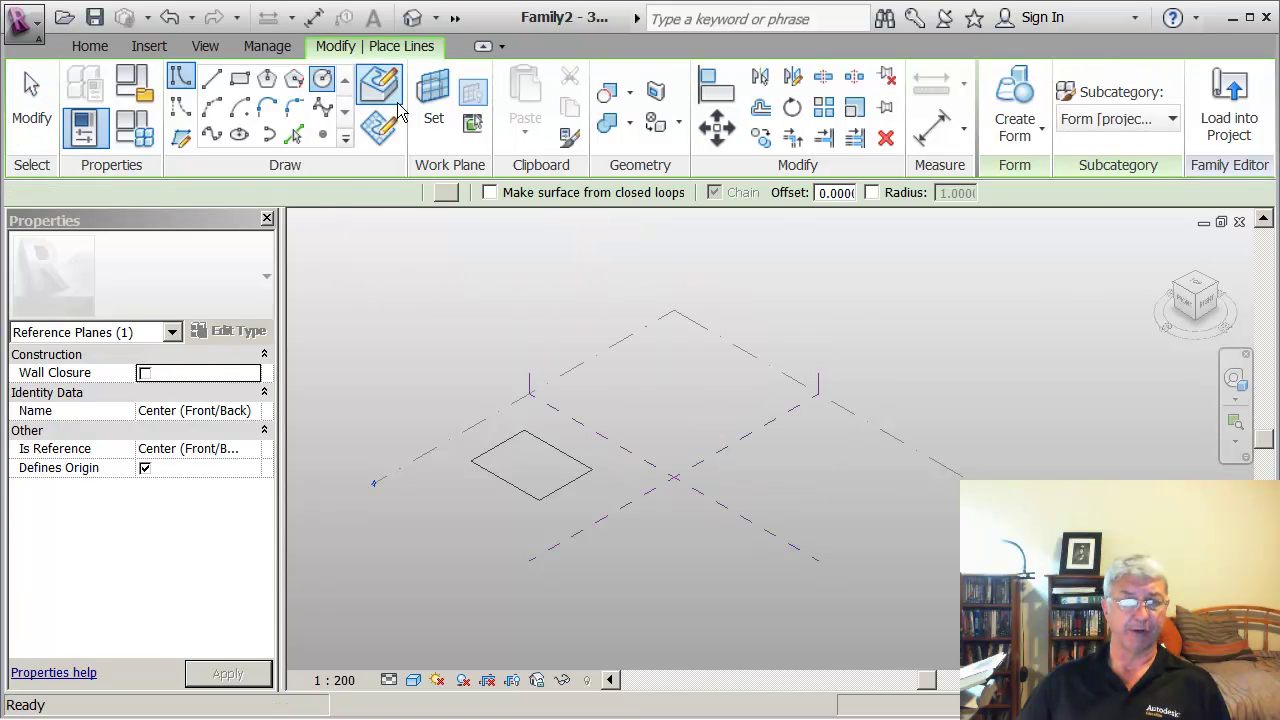
left_click(604, 320)
left_click(634, 365)
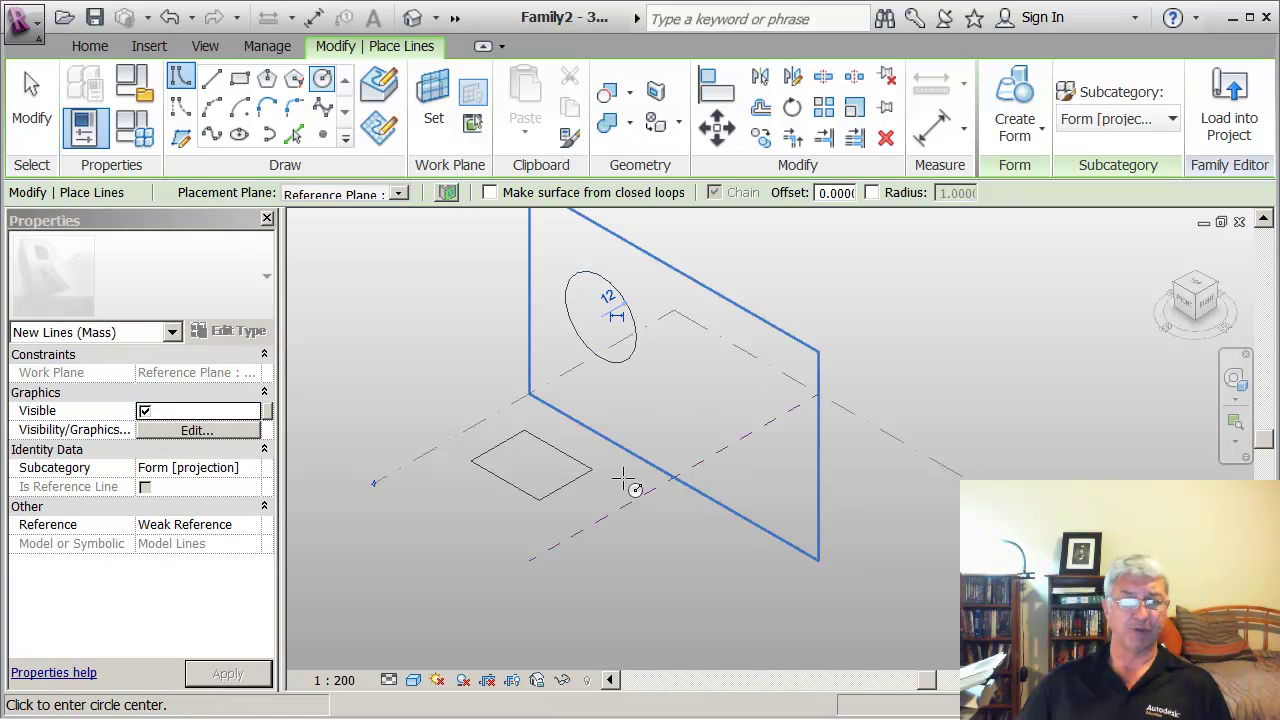
key("Escape")
key("Escape")
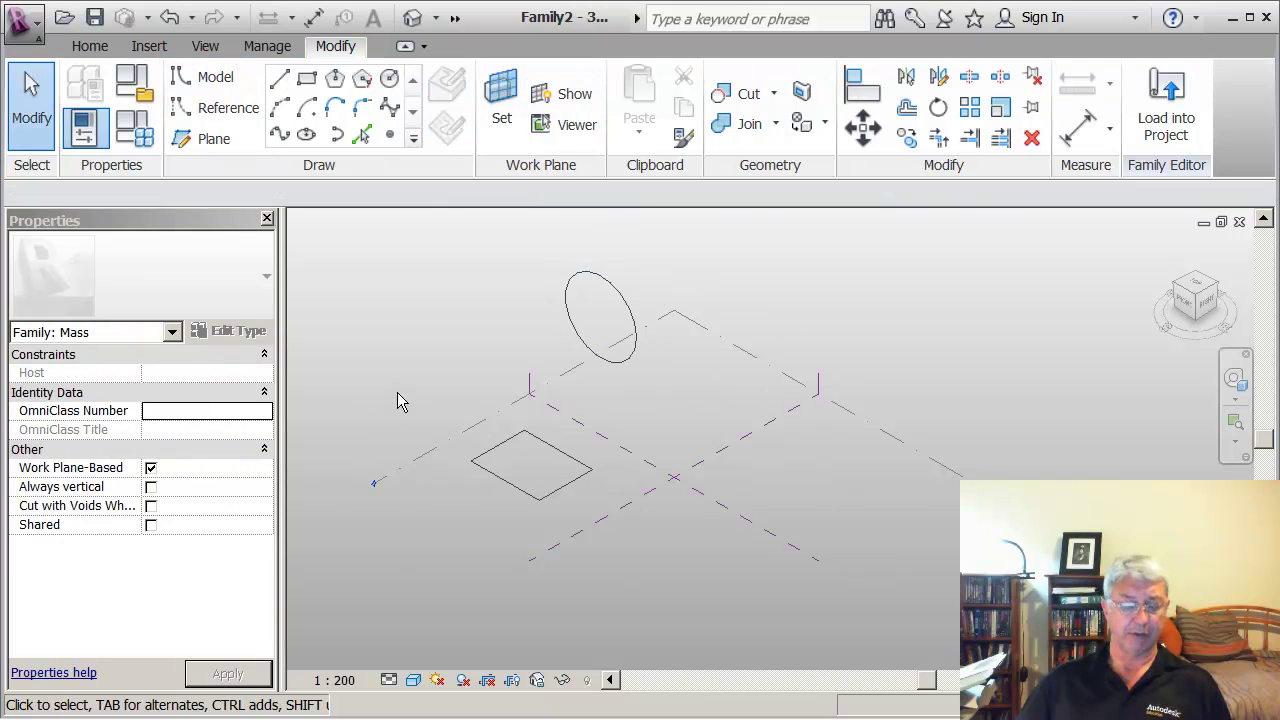
key("ctrl+z")
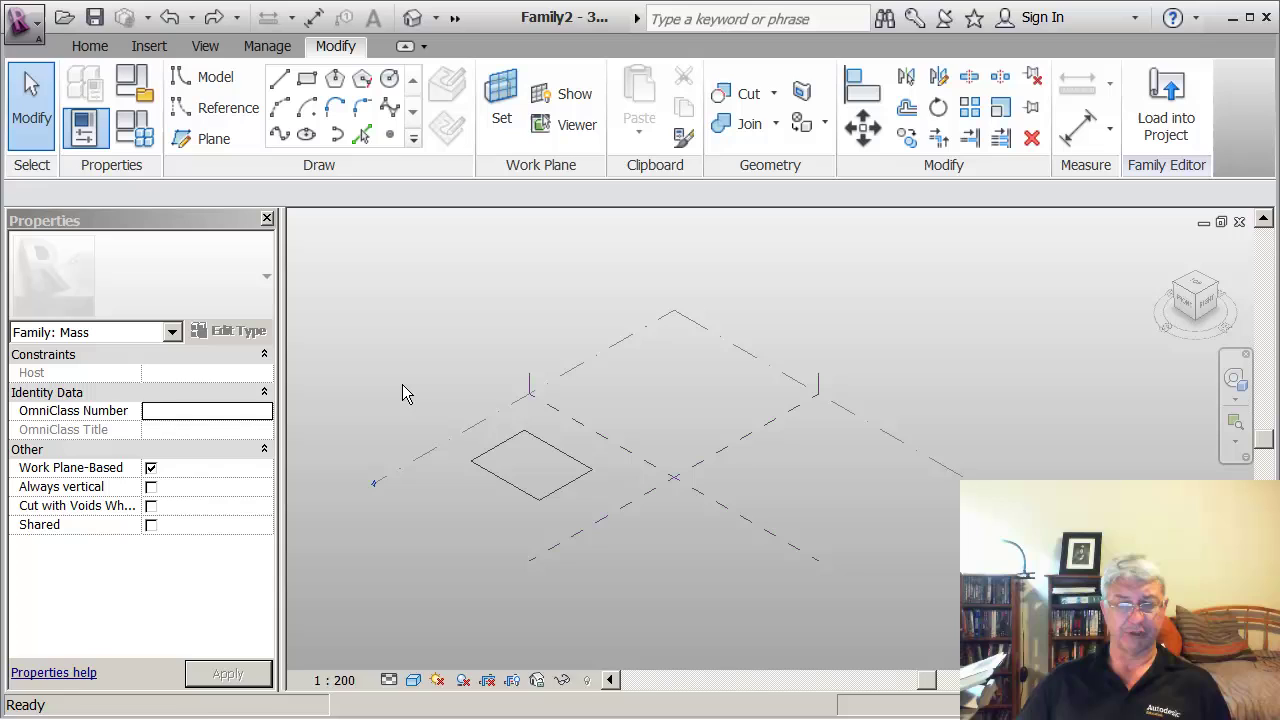
key("ctrl+z")
middle_click_drag(453, 363, 458, 357)
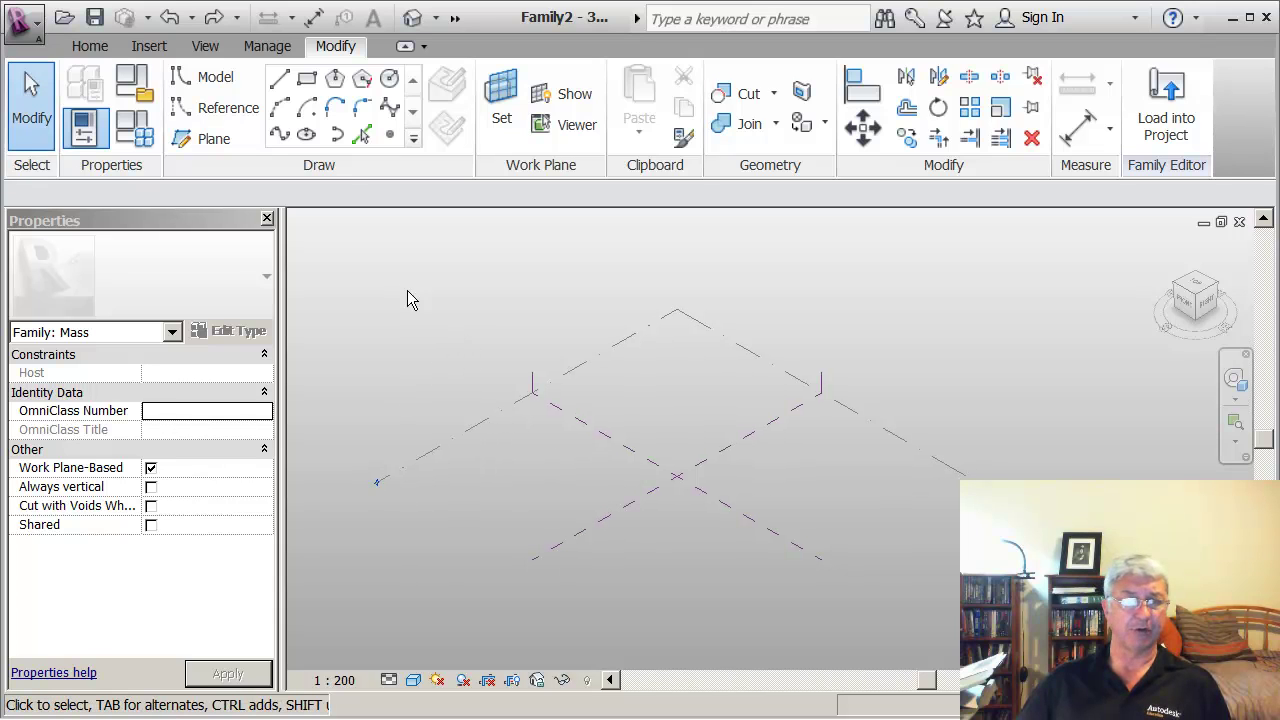
left_click(307, 80)
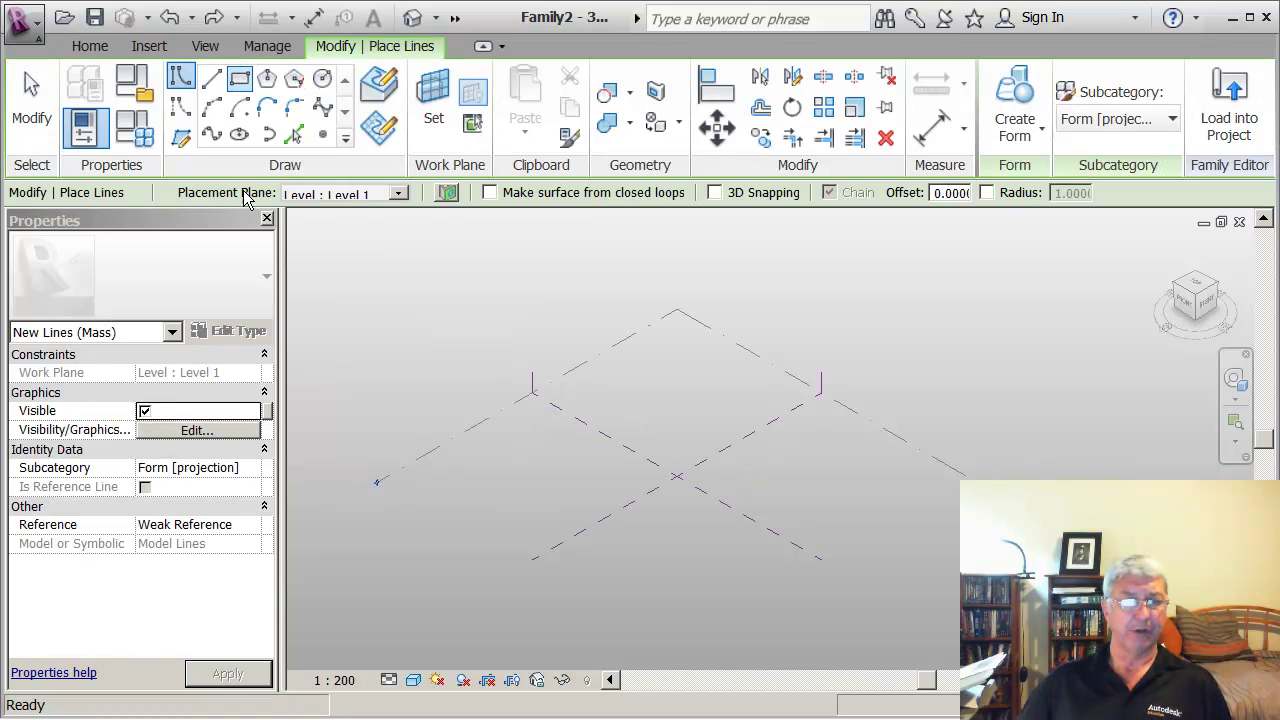
left_click(400, 194)
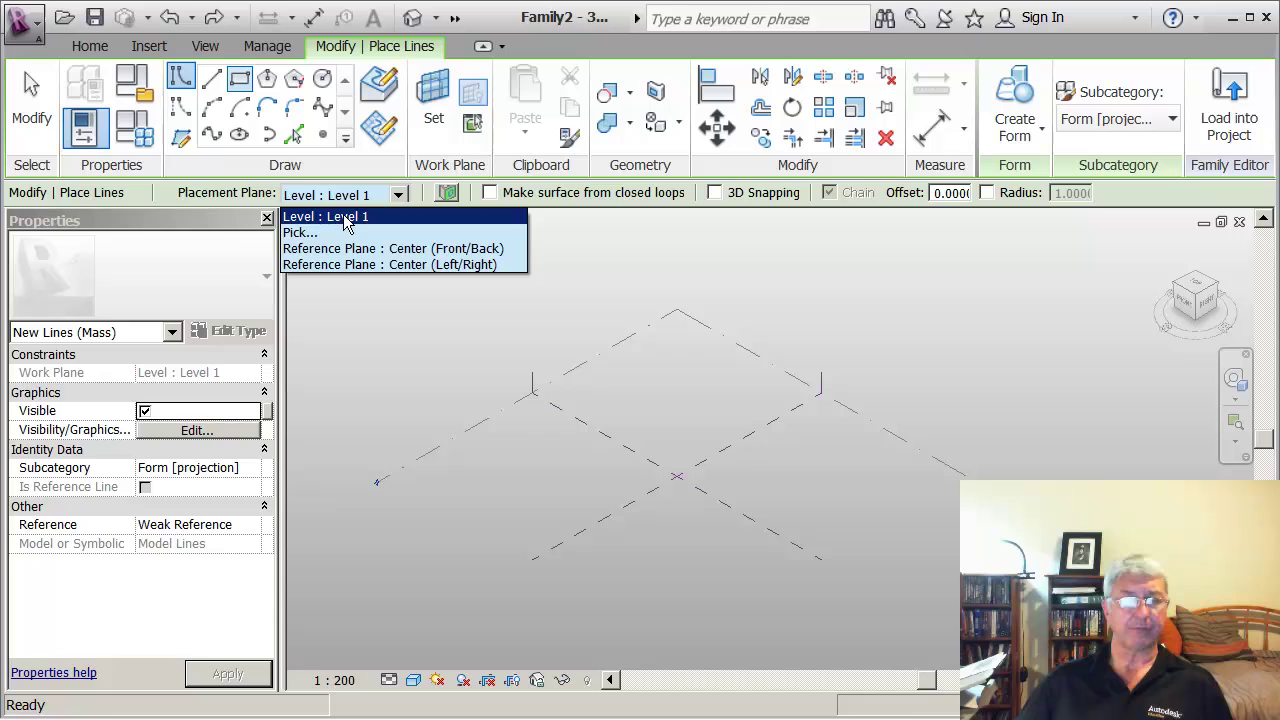
left_click(465, 346)
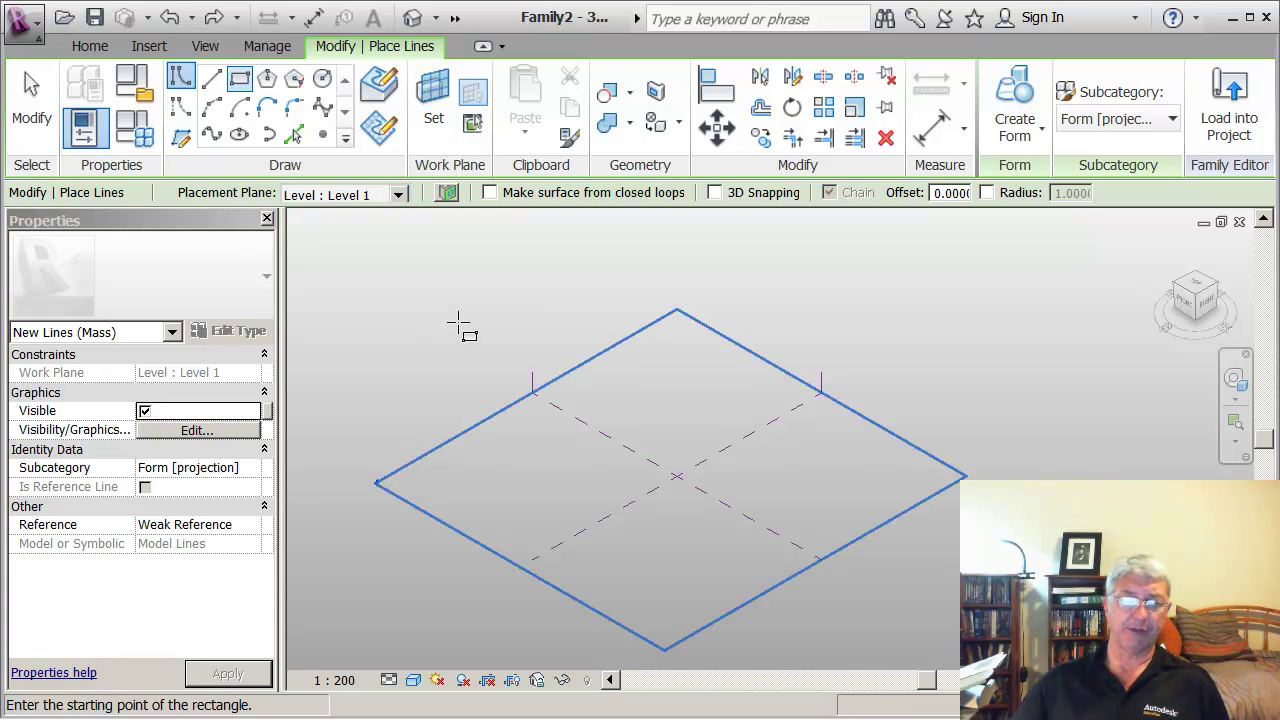
scroll(466, 329, "down", 1)
middle_click_drag(470, 331, 517, 334)
left_click(471, 319)
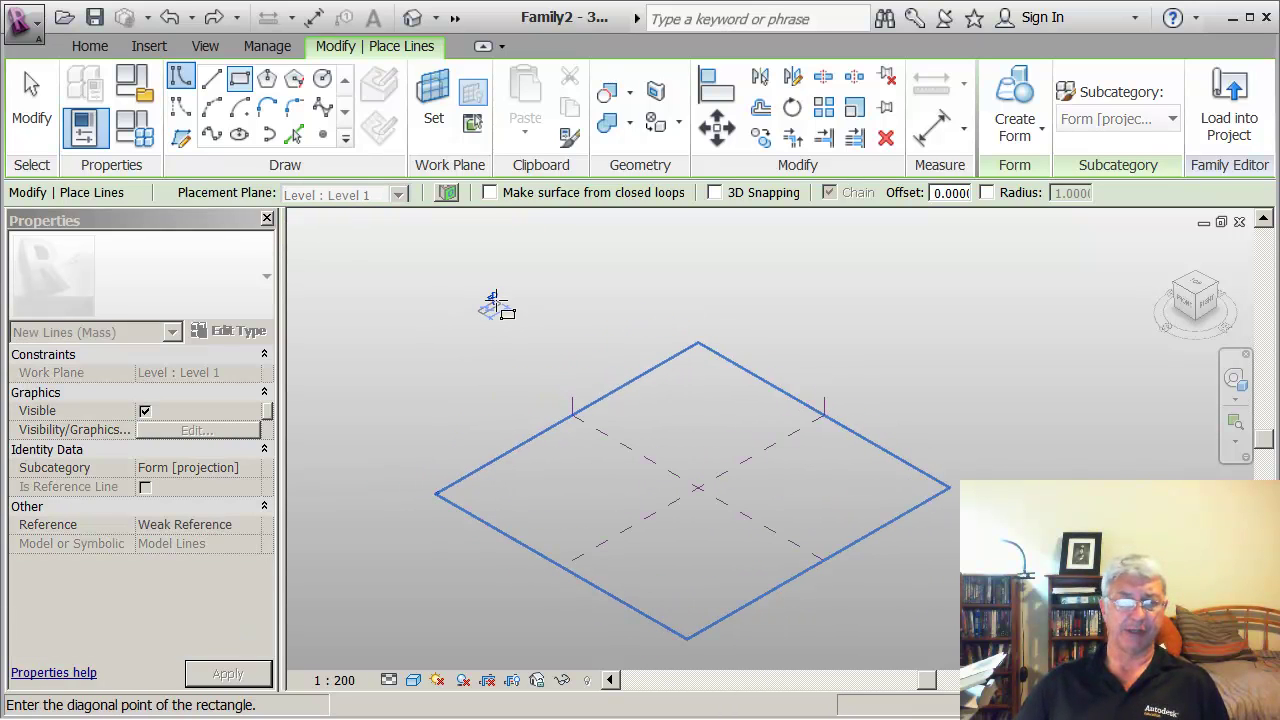
key("Escape")
key("Escape")
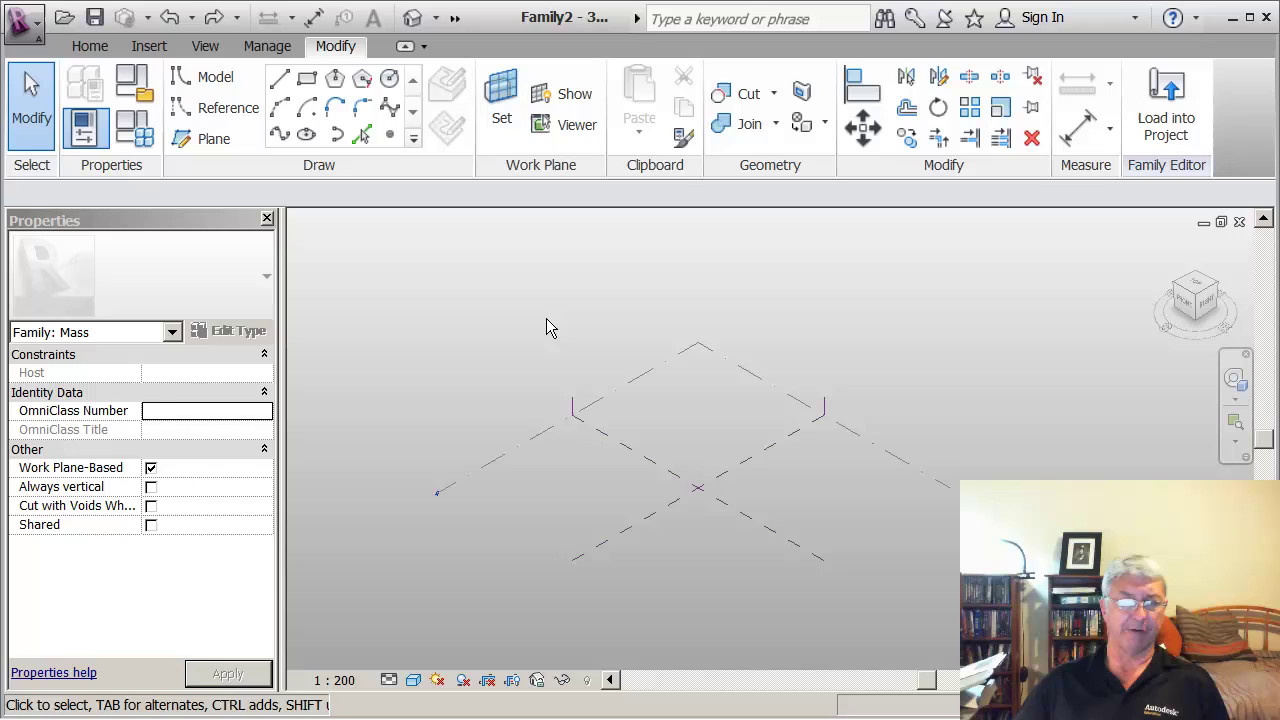
middle_click_drag(546, 327, 549, 324)
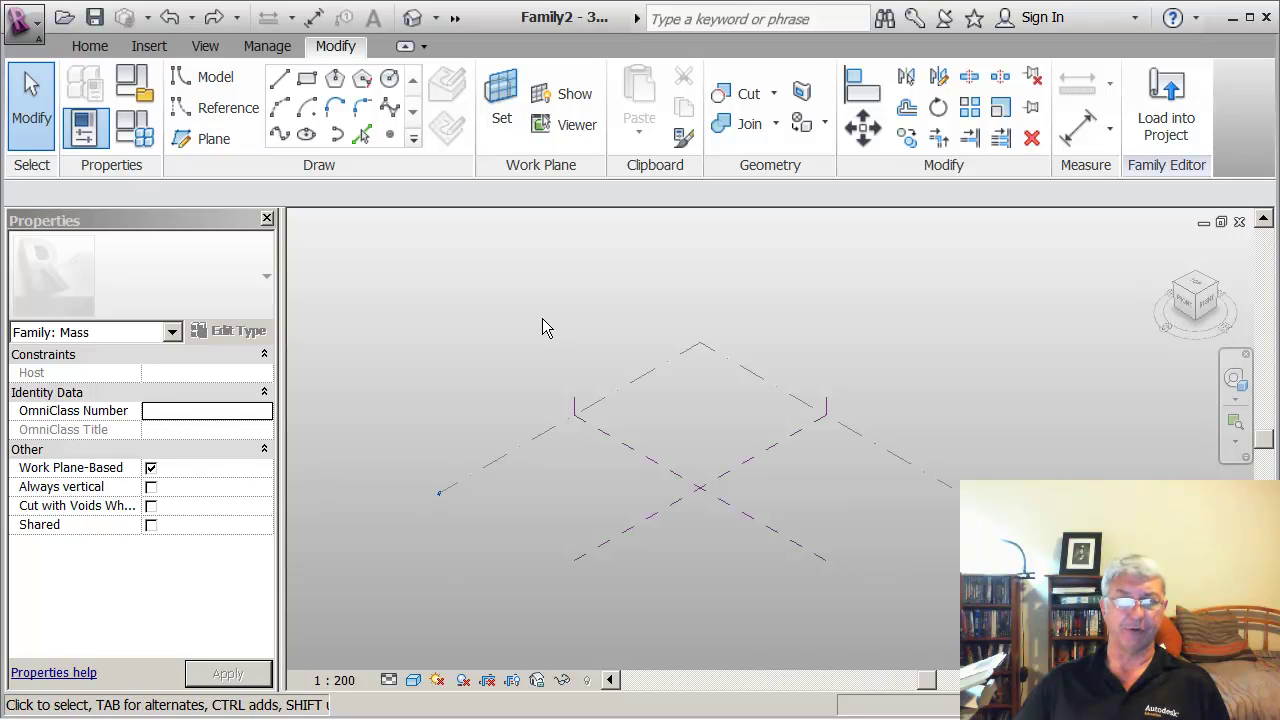
- Place a new level and set Level 2 to 50 above Level 1
left_click(99, 46)
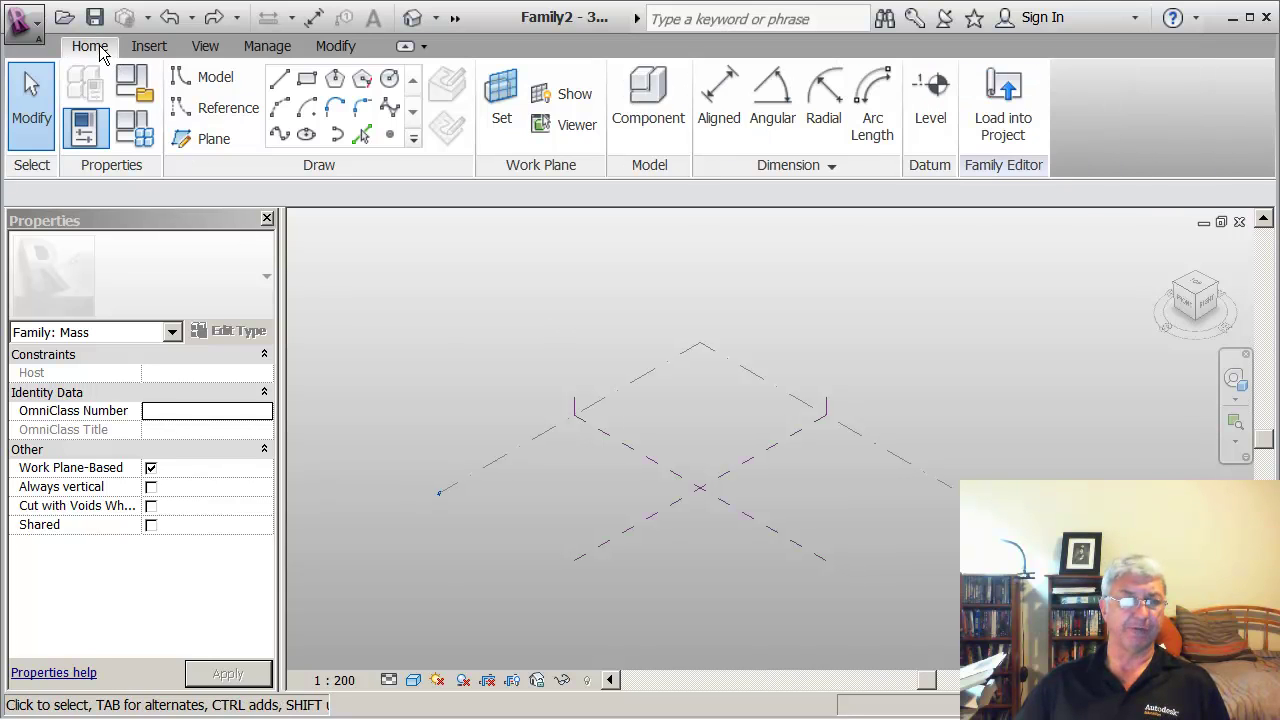
left_click(930, 100)
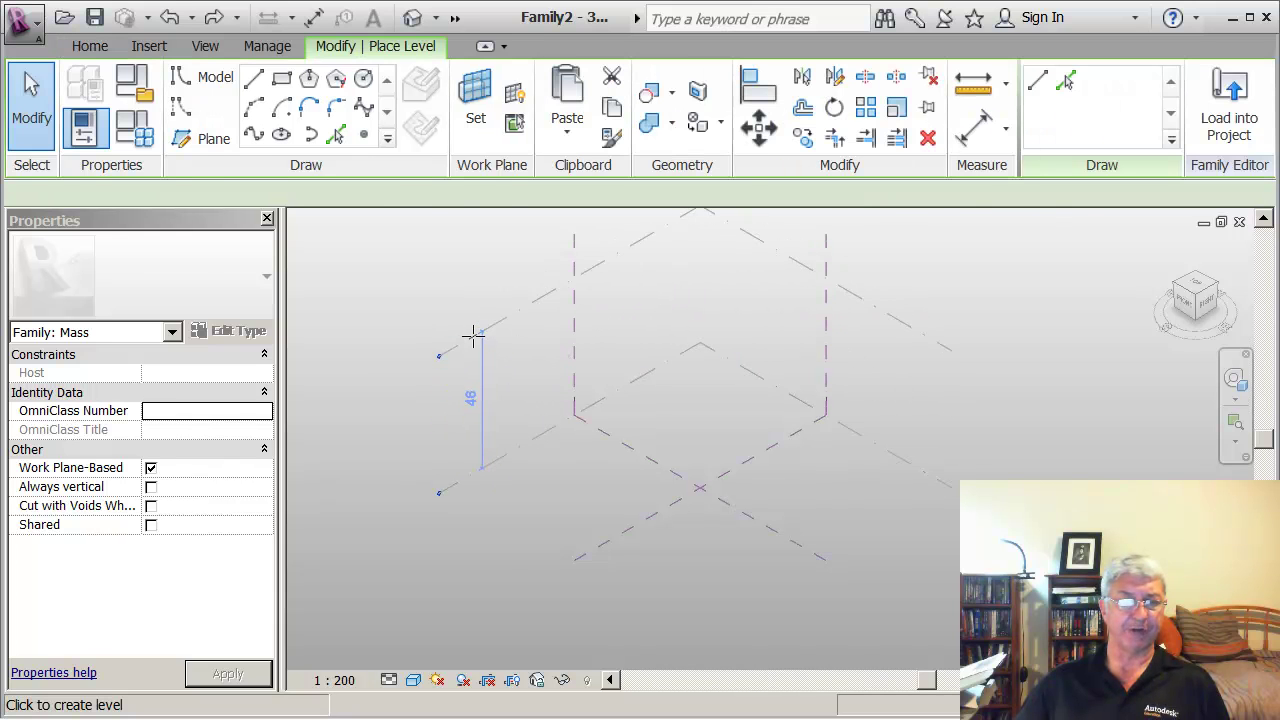
key("Escape")
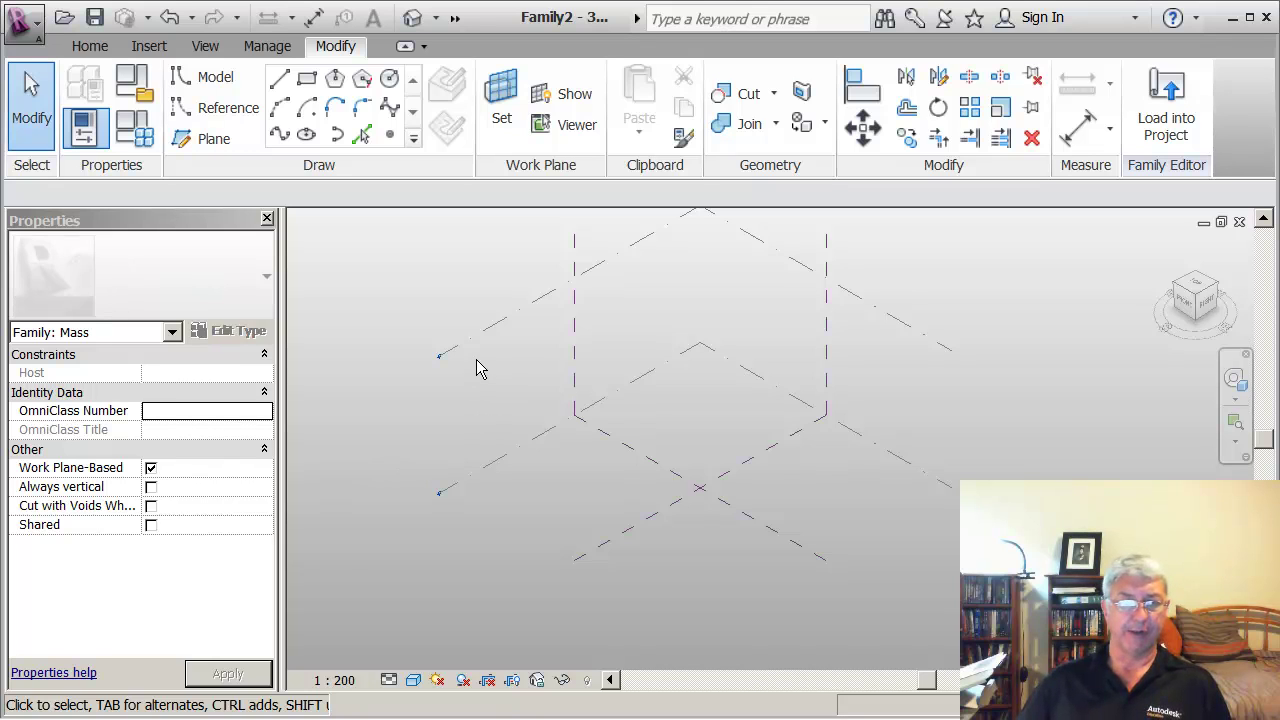
left_click(486, 331)
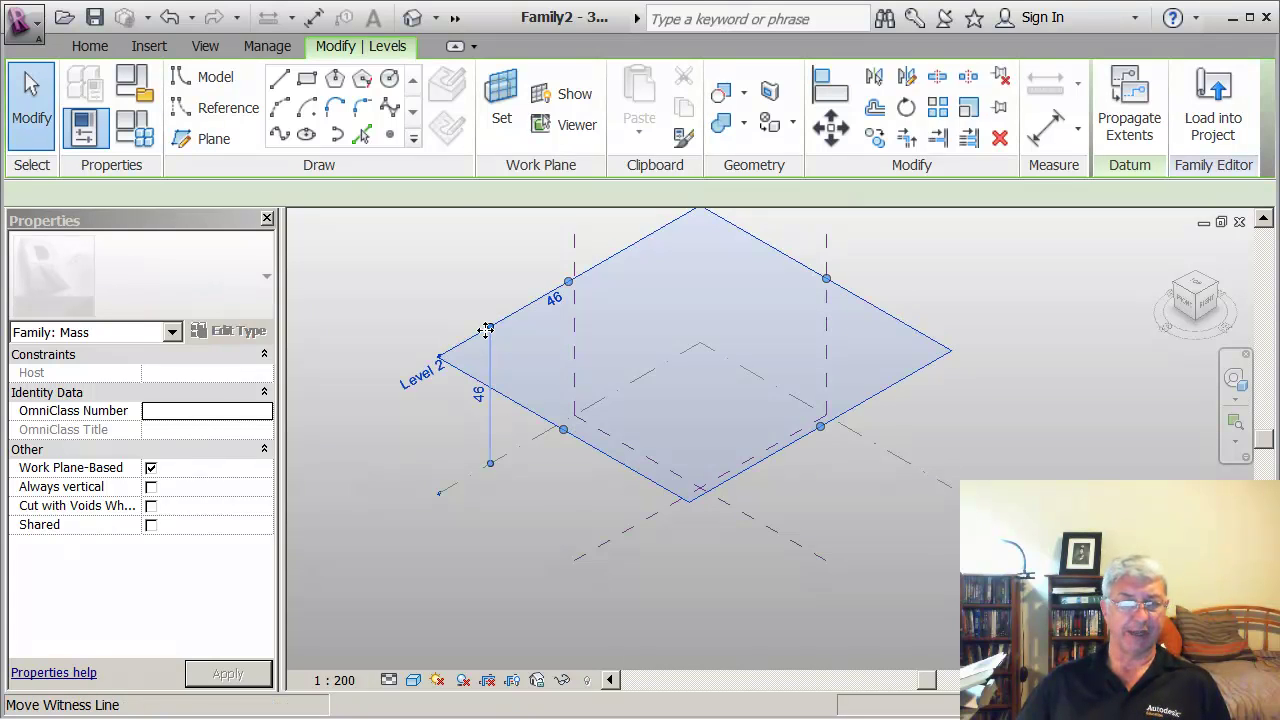
left_click(479, 395)
type("50")
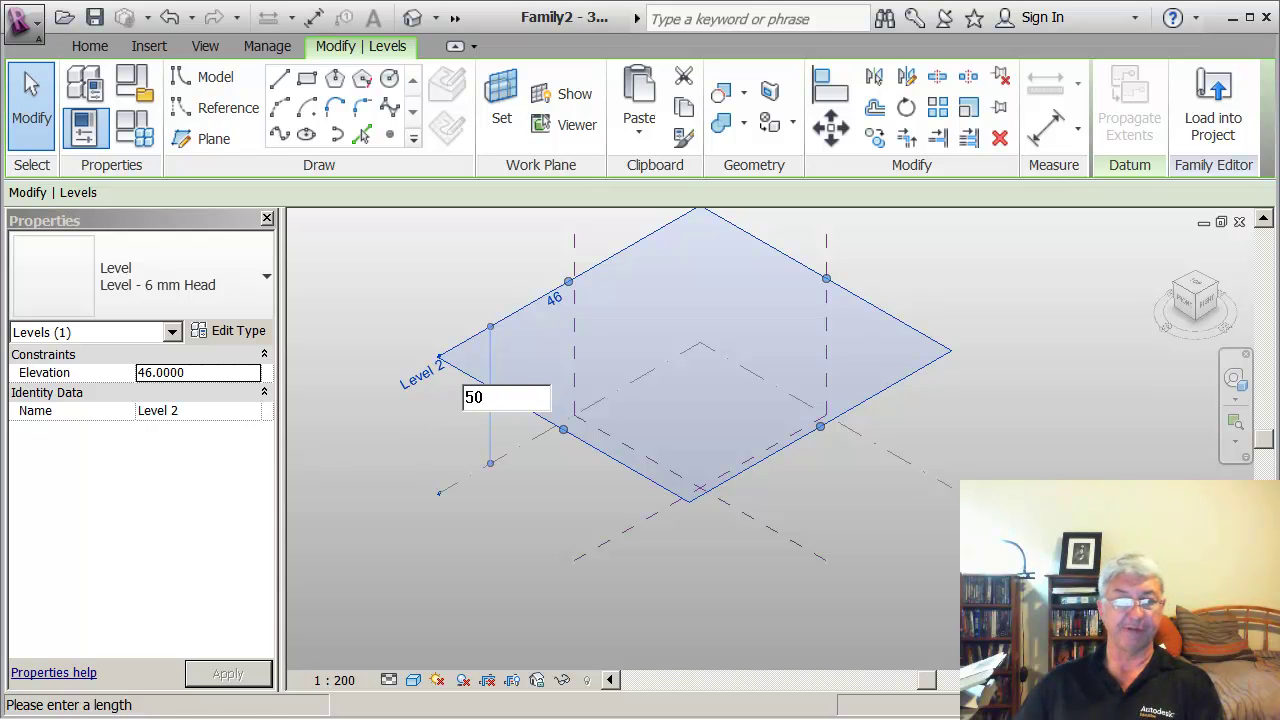
key("Return")
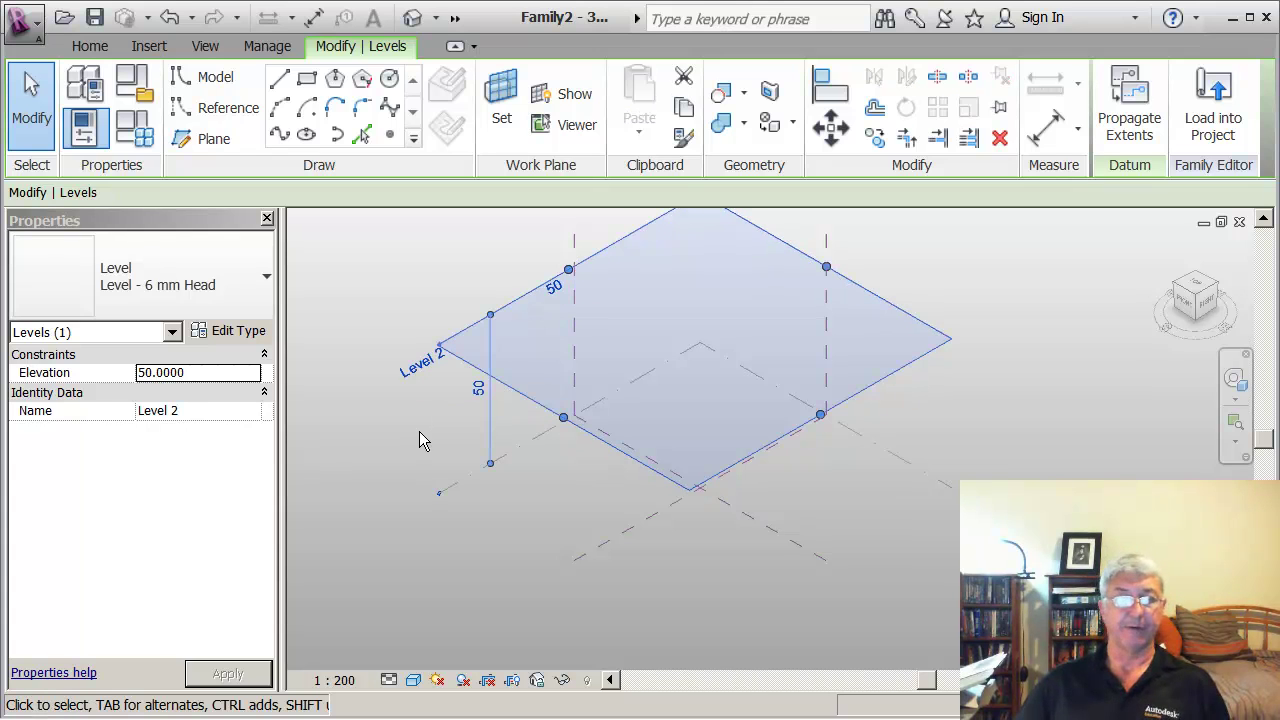
- Check Level 1 below the new level and switch to the rectangle line tool
left_click(419, 431)
scroll(390, 305, "down", 1)
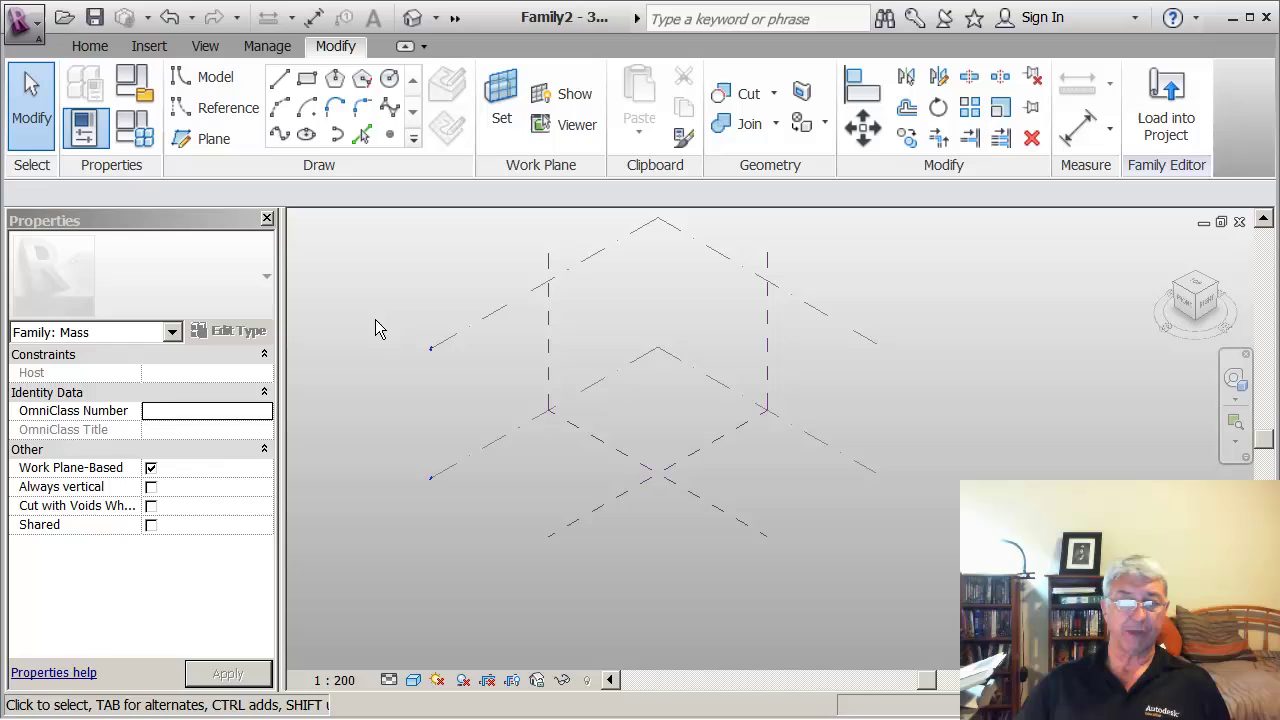
left_click(483, 452)
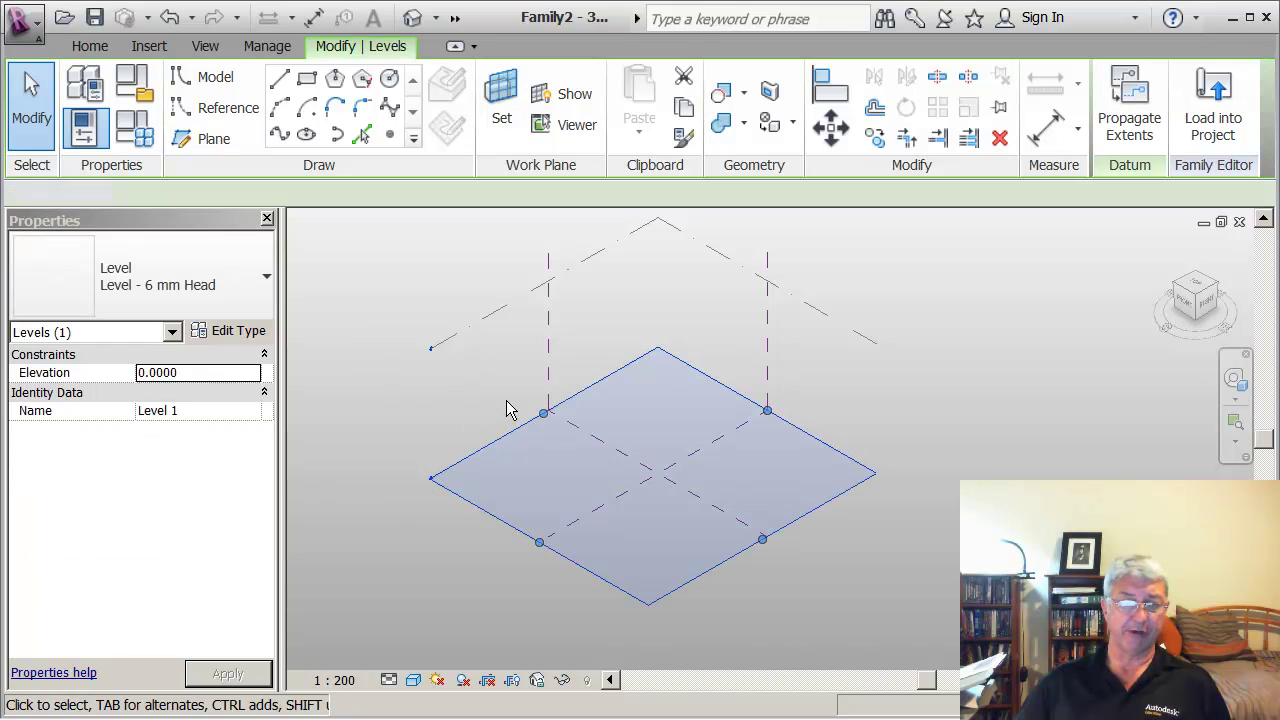
left_click(509, 409)
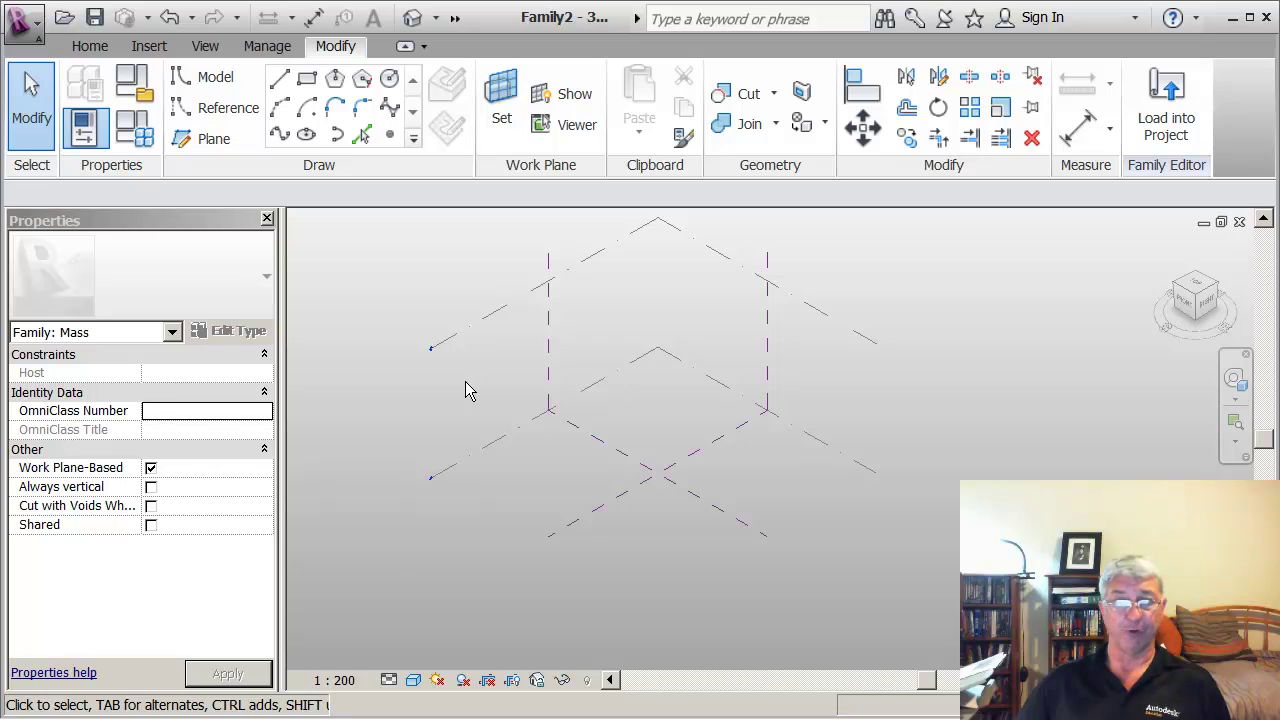
middle_click_drag(465, 390, 484, 424)
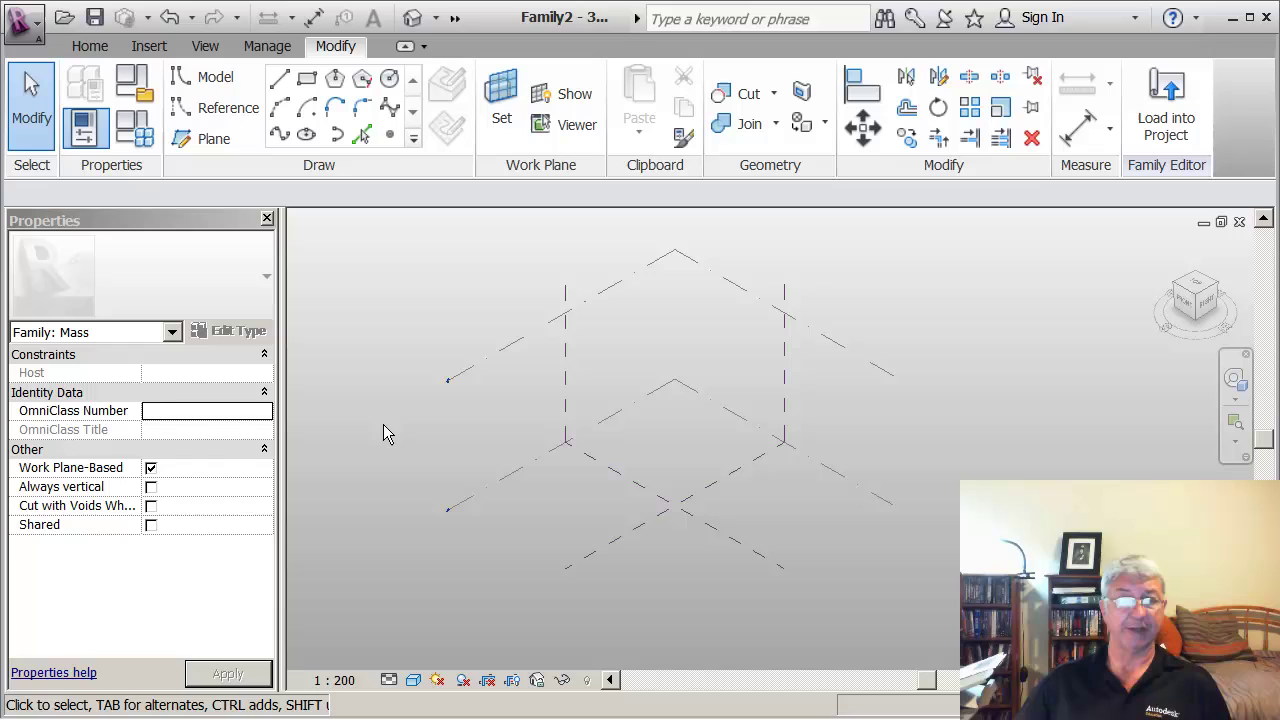
left_click(307, 80)
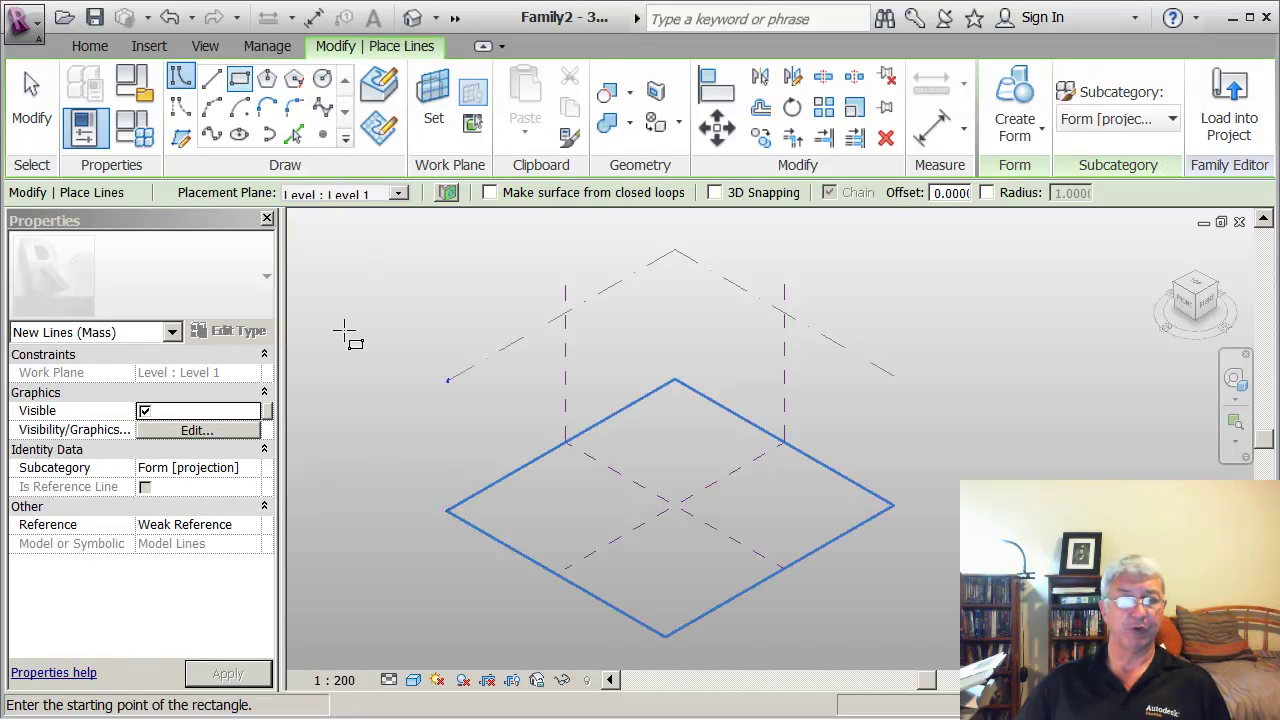
- Draw a two-corner rectangle of model lines on Level 1 near the centre planes' crossing
left_click(399, 194)
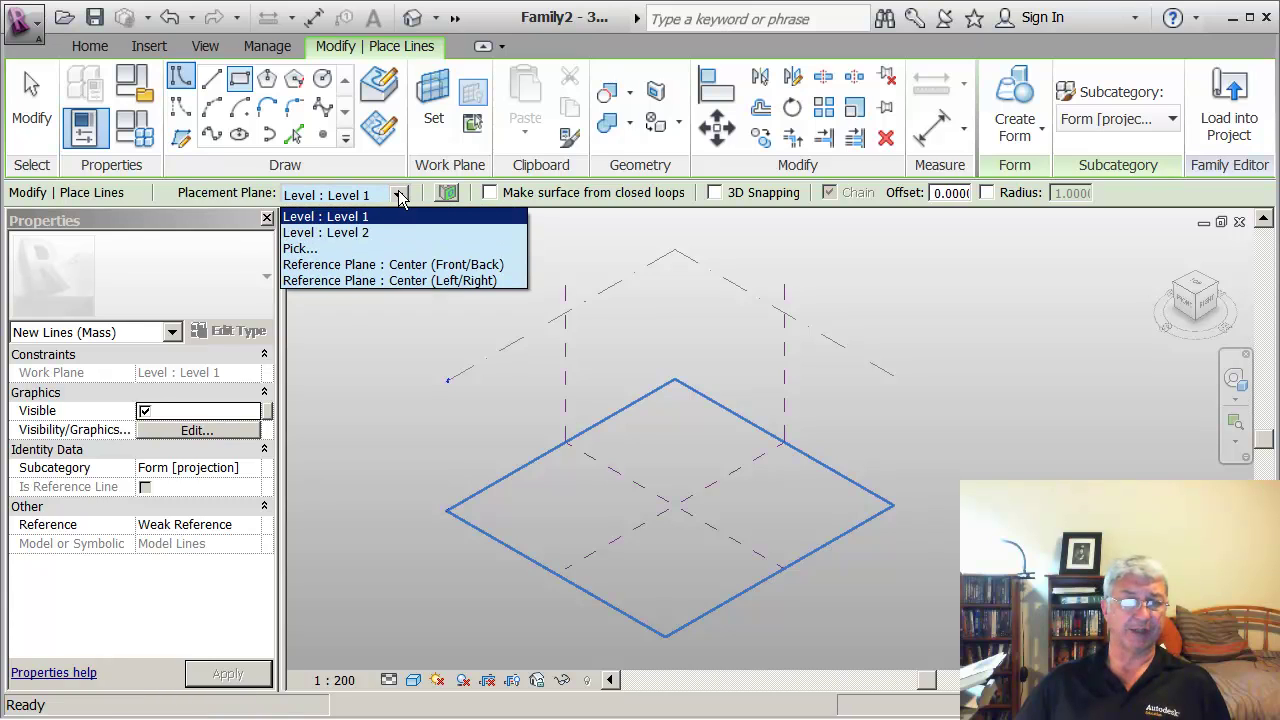
left_click(352, 218)
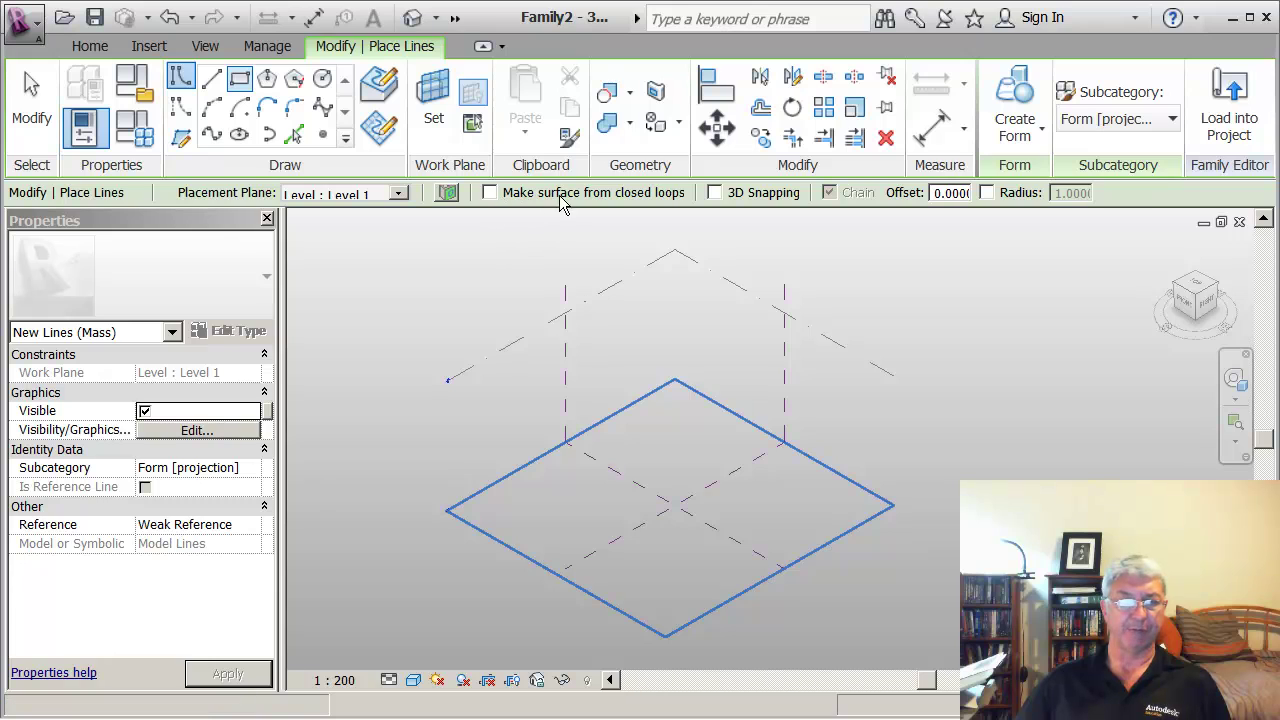
left_click(663, 523)
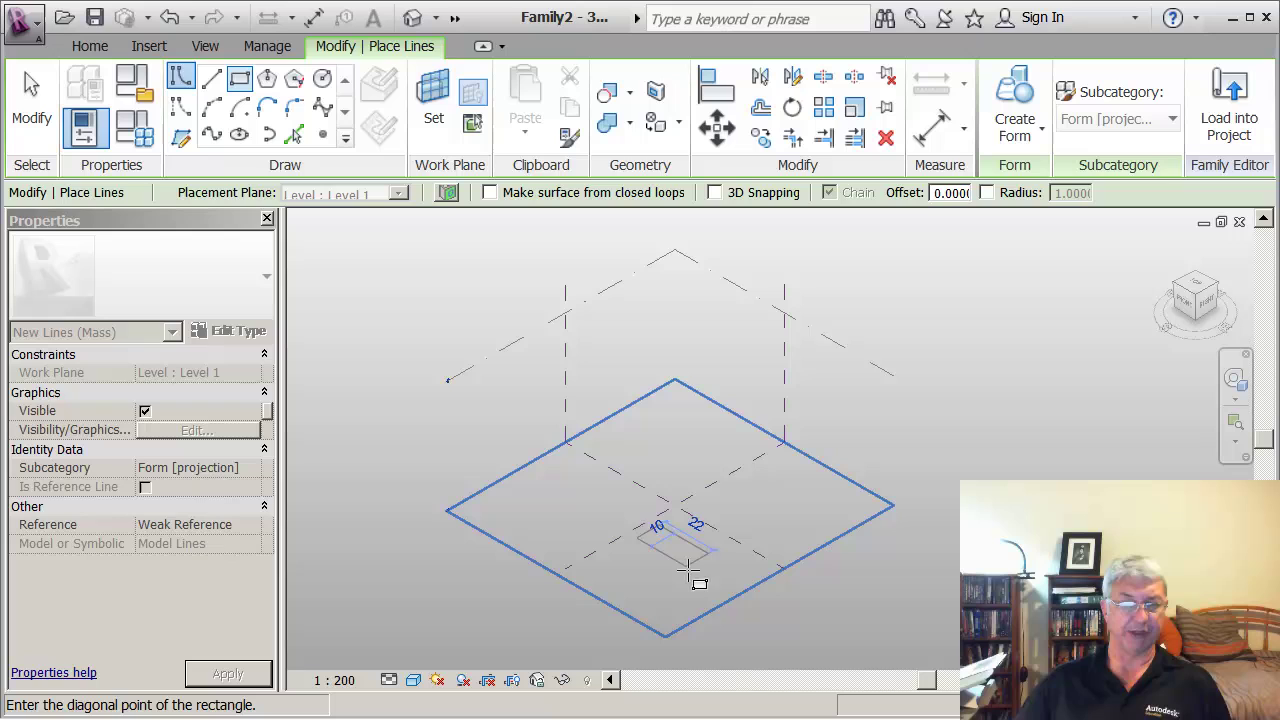
left_click(677, 615)
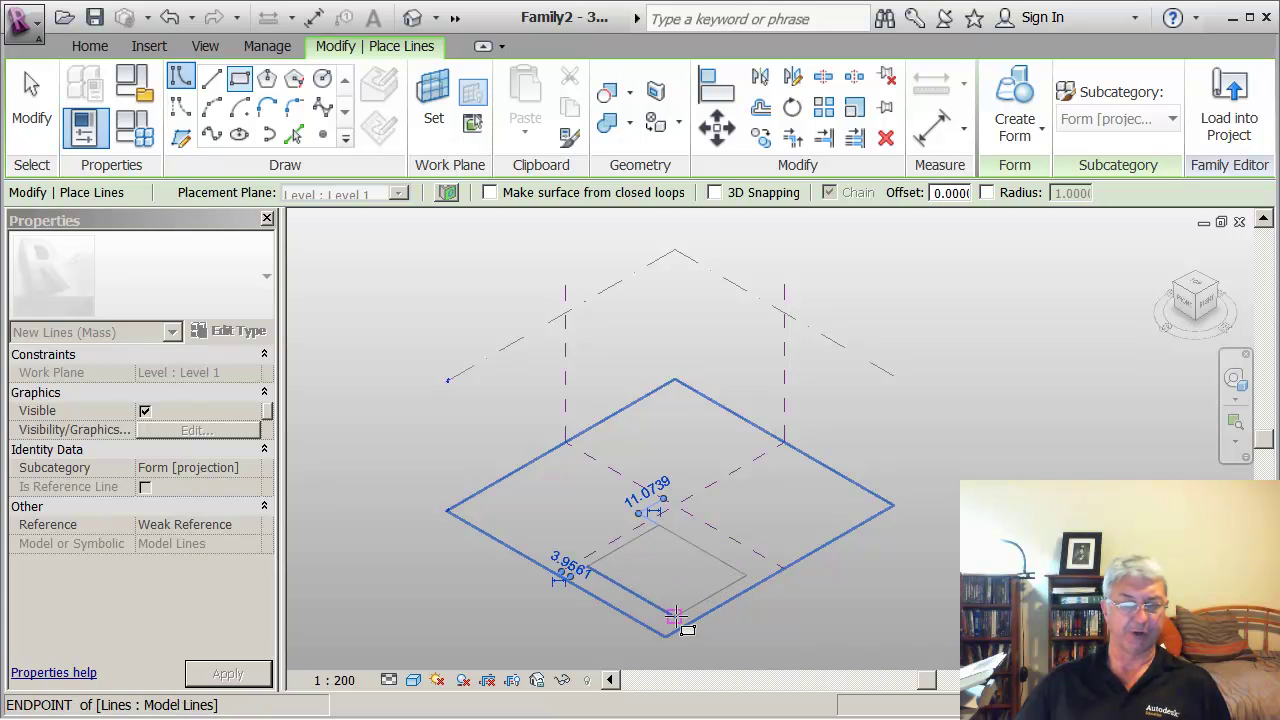
key("Escape")
key("Escape")
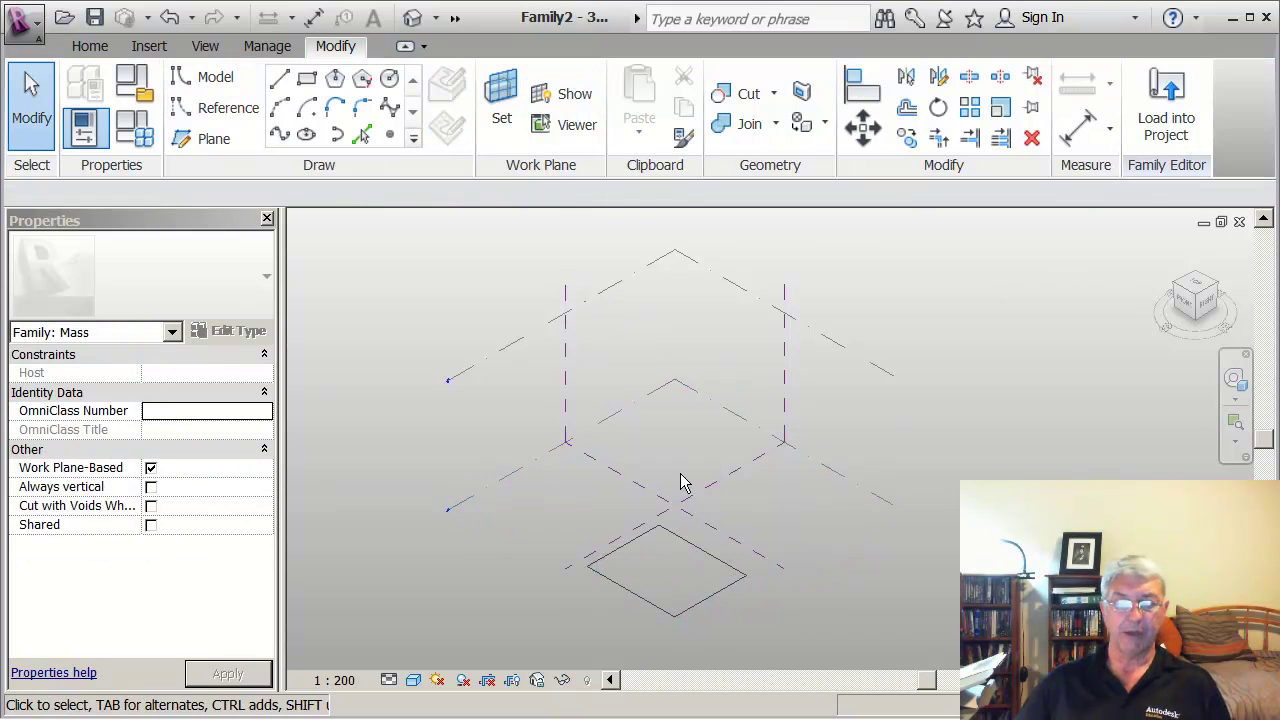
- Inspect the Center (Front/Back) and Center (Left/Right) reference planes around the rectangle
middle_click_drag(676, 466, 673, 453)
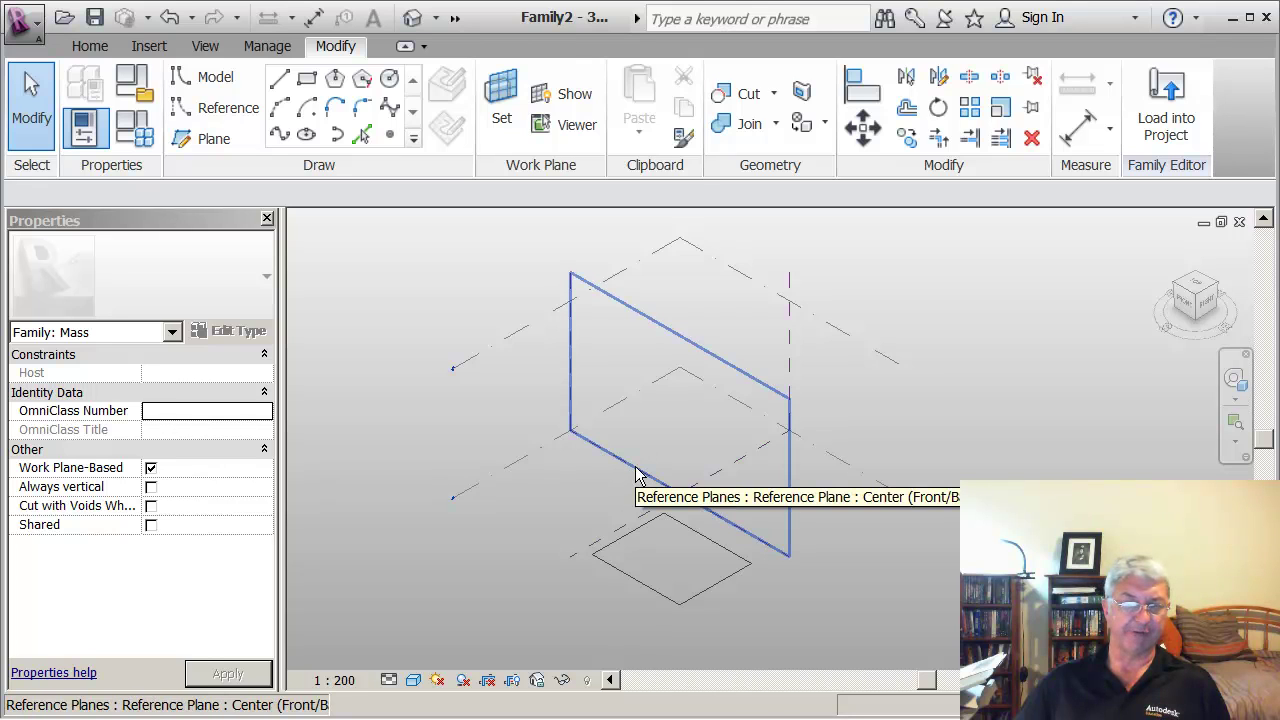
left_click(636, 476)
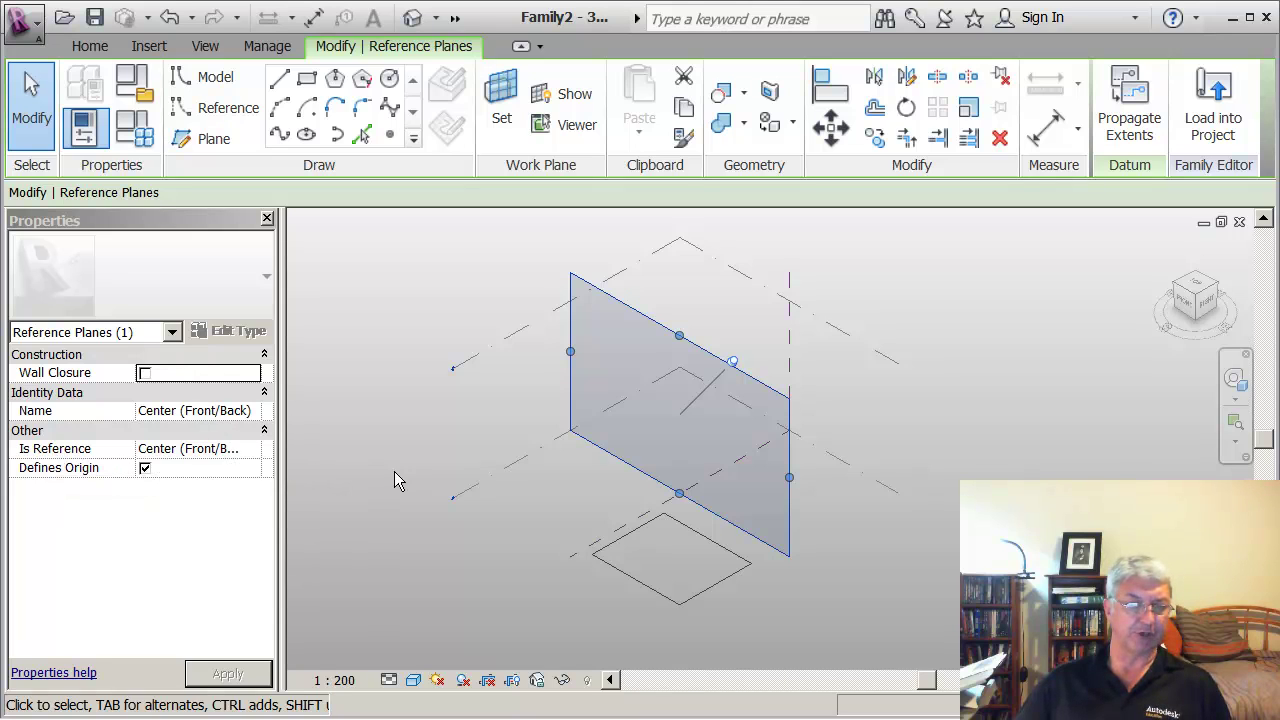
key("Escape")
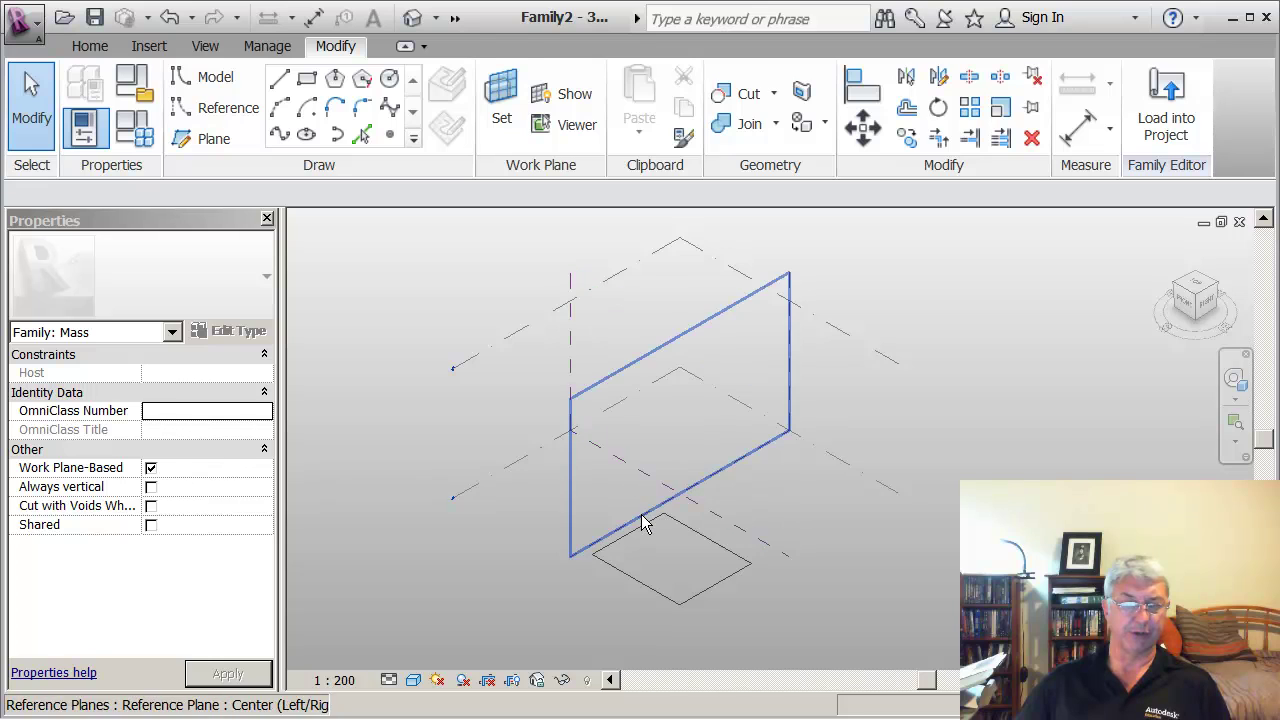
left_click(643, 520)
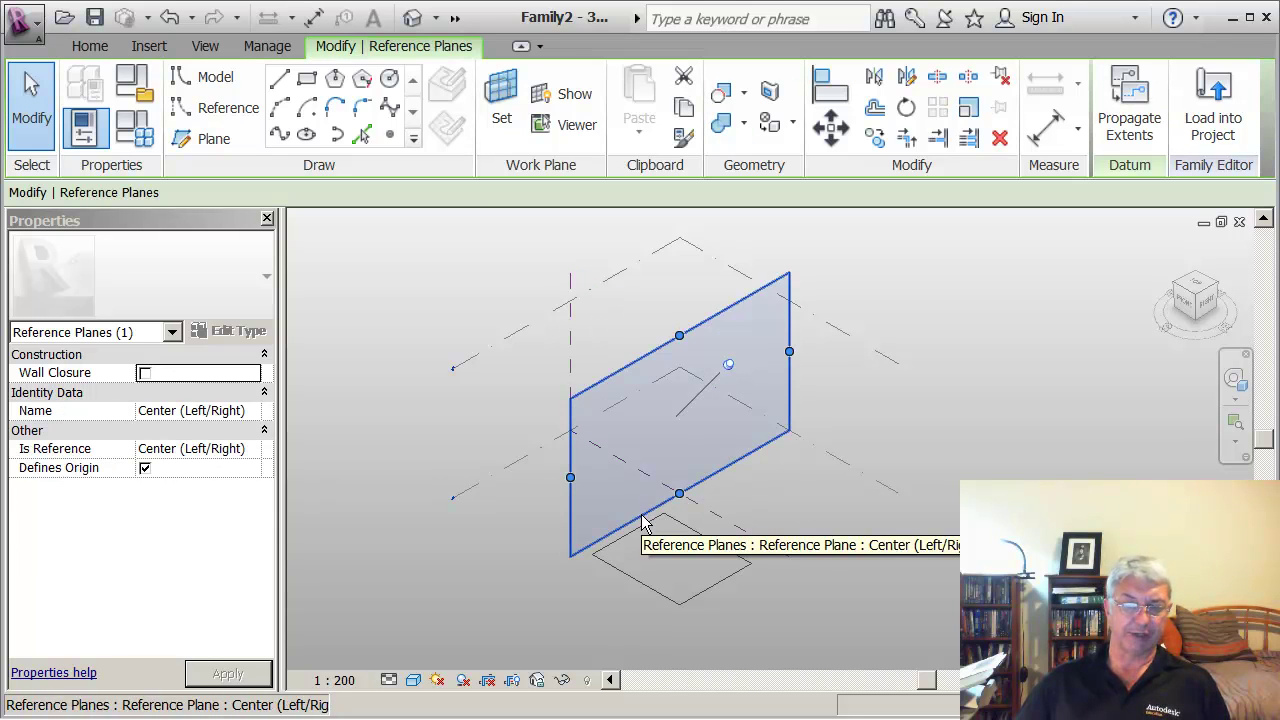
left_click(526, 502)
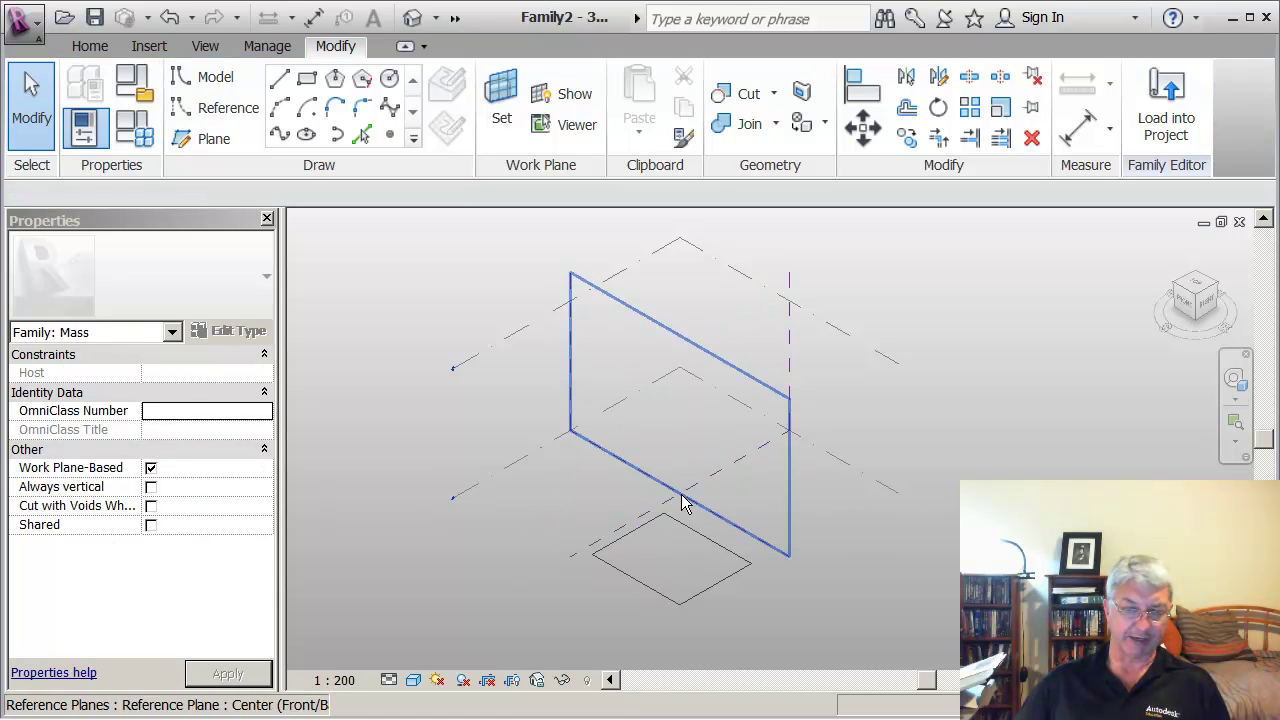
middle_click_drag(683, 503, 660, 474)
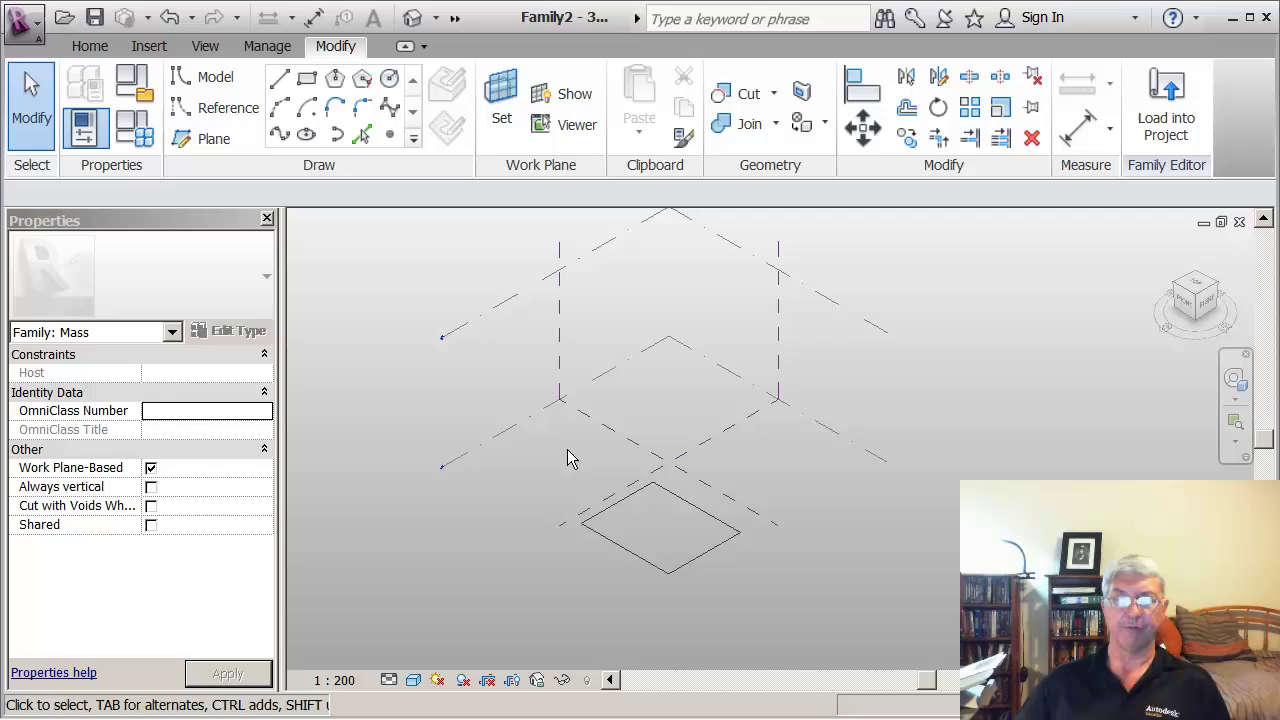
middle_click_drag(567, 451, 552, 450)
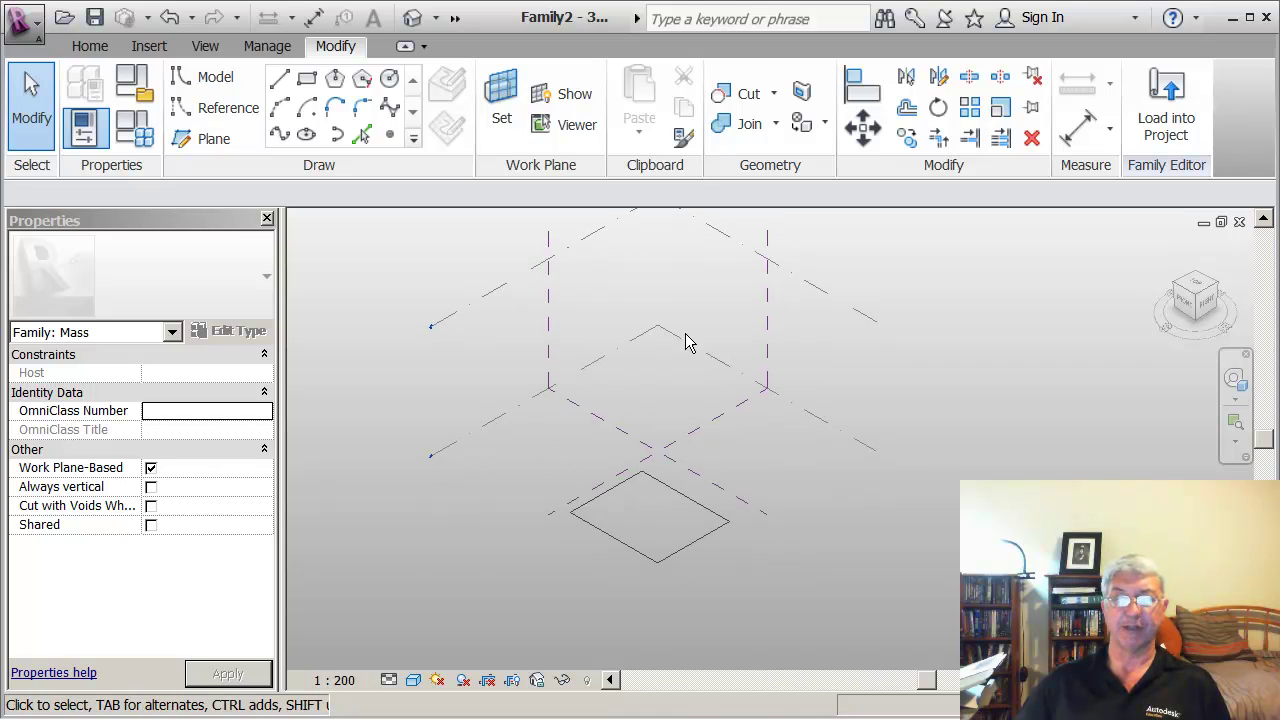
- Align two rectangle edges onto the Center (Left/Right) and Center (Front/Back) reference planes
left_click(866, 95)
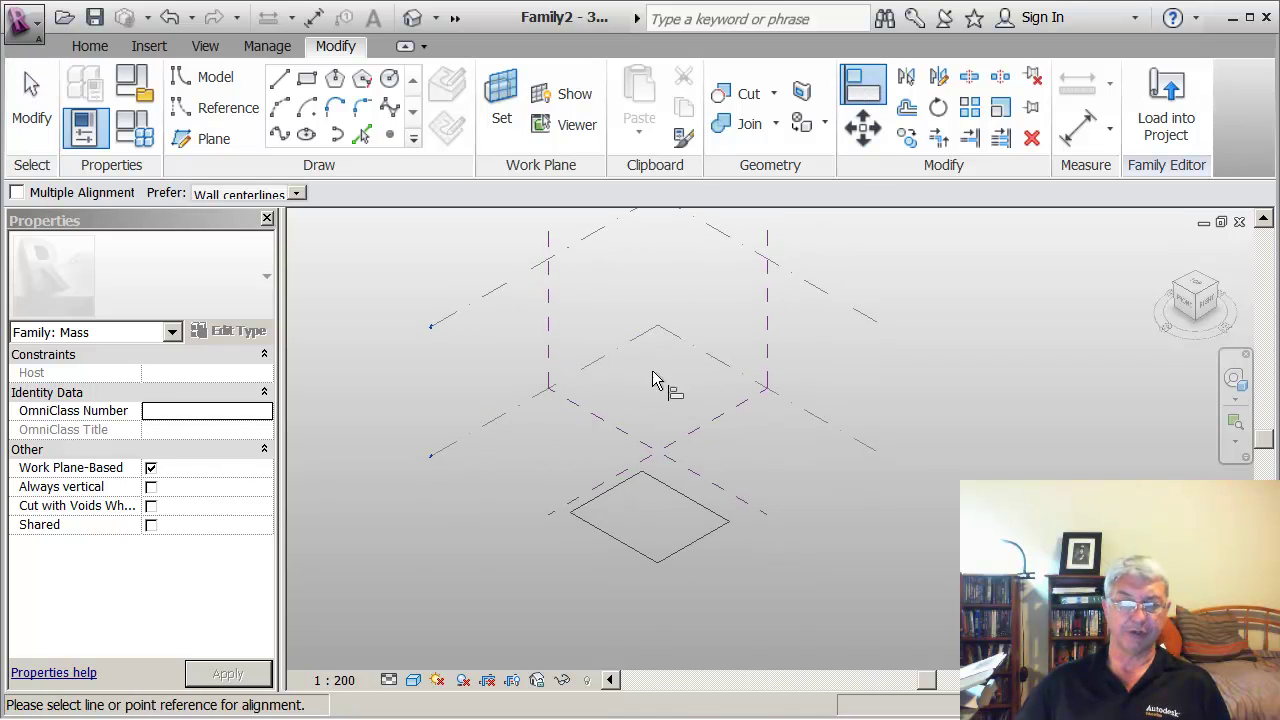
left_click(641, 466)
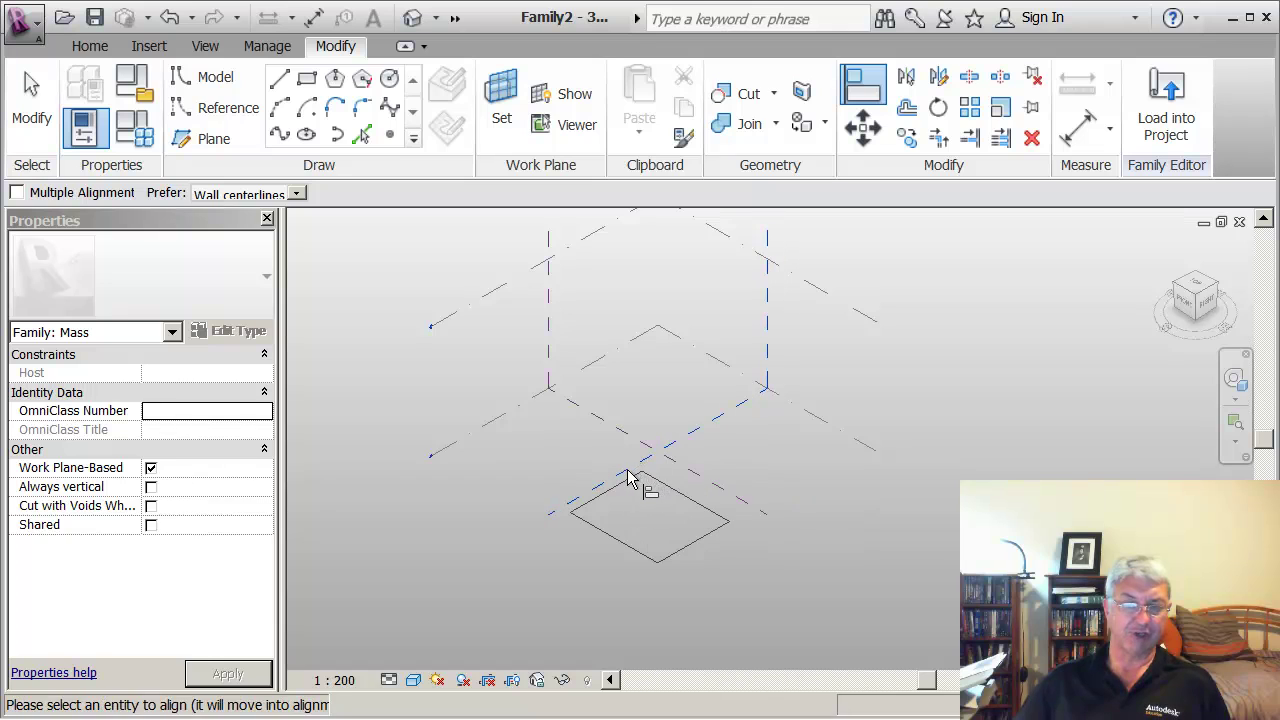
left_click(624, 488)
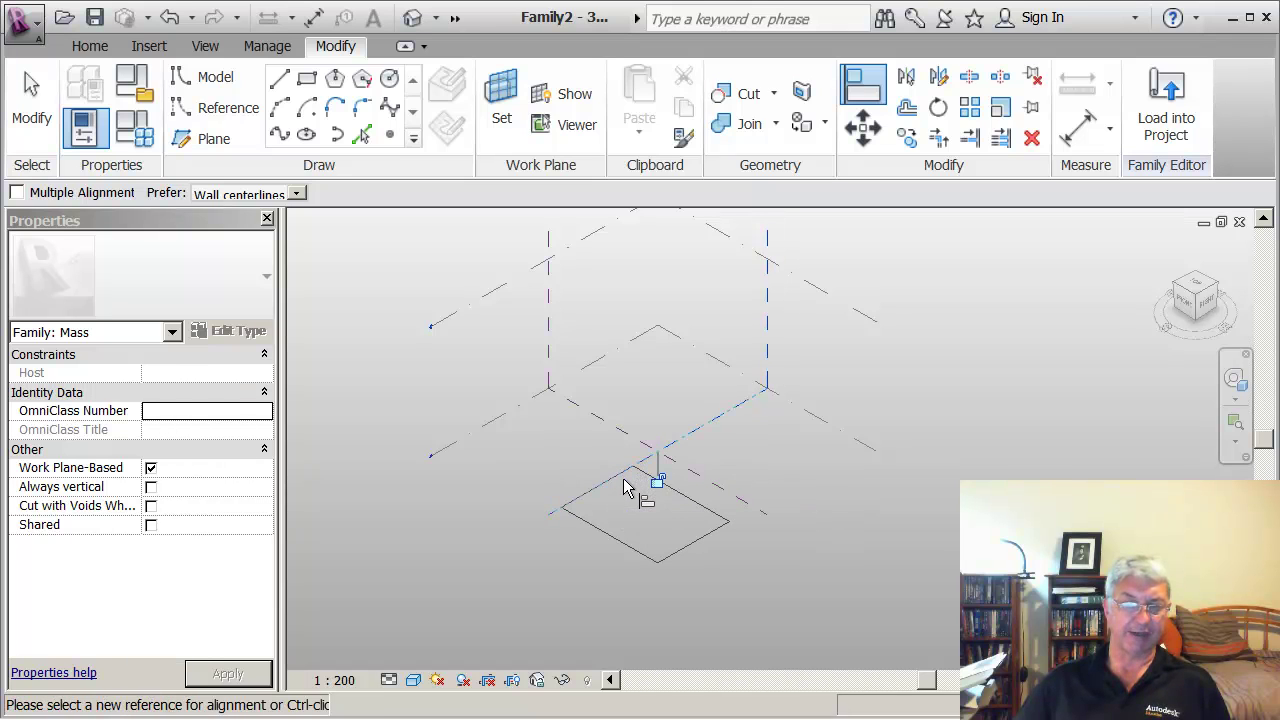
left_click(690, 477)
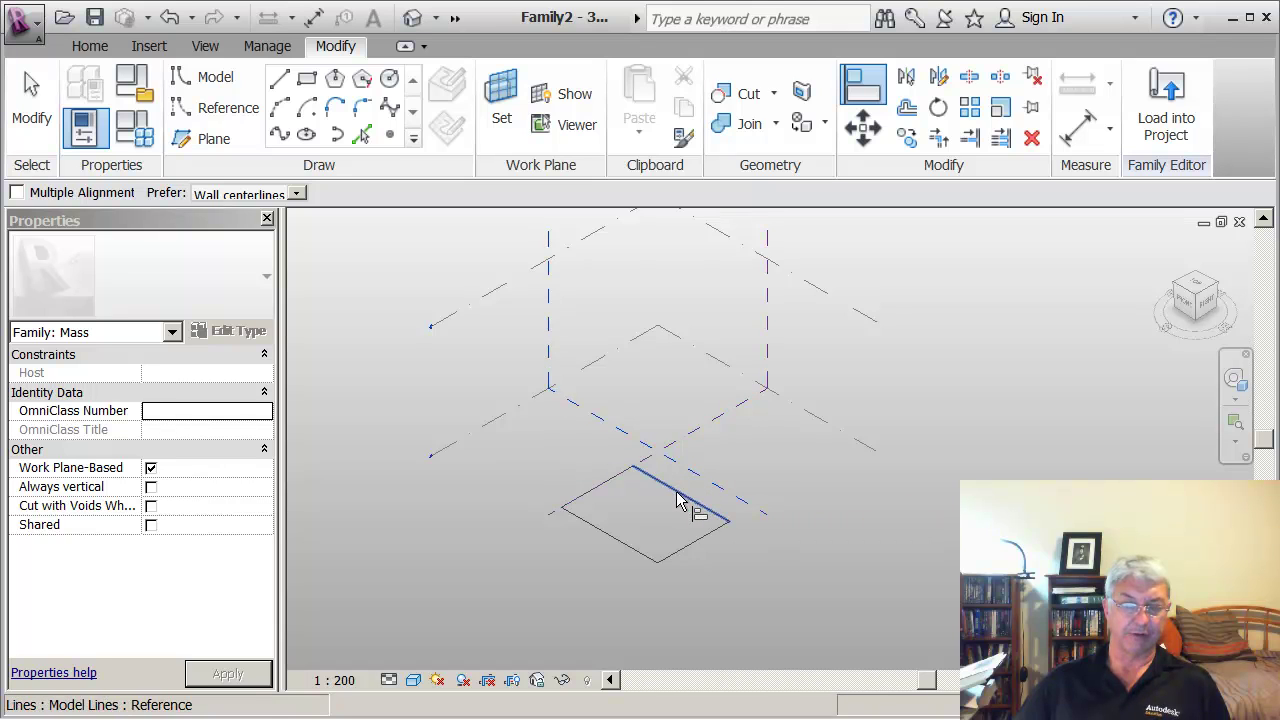
left_click(681, 498)
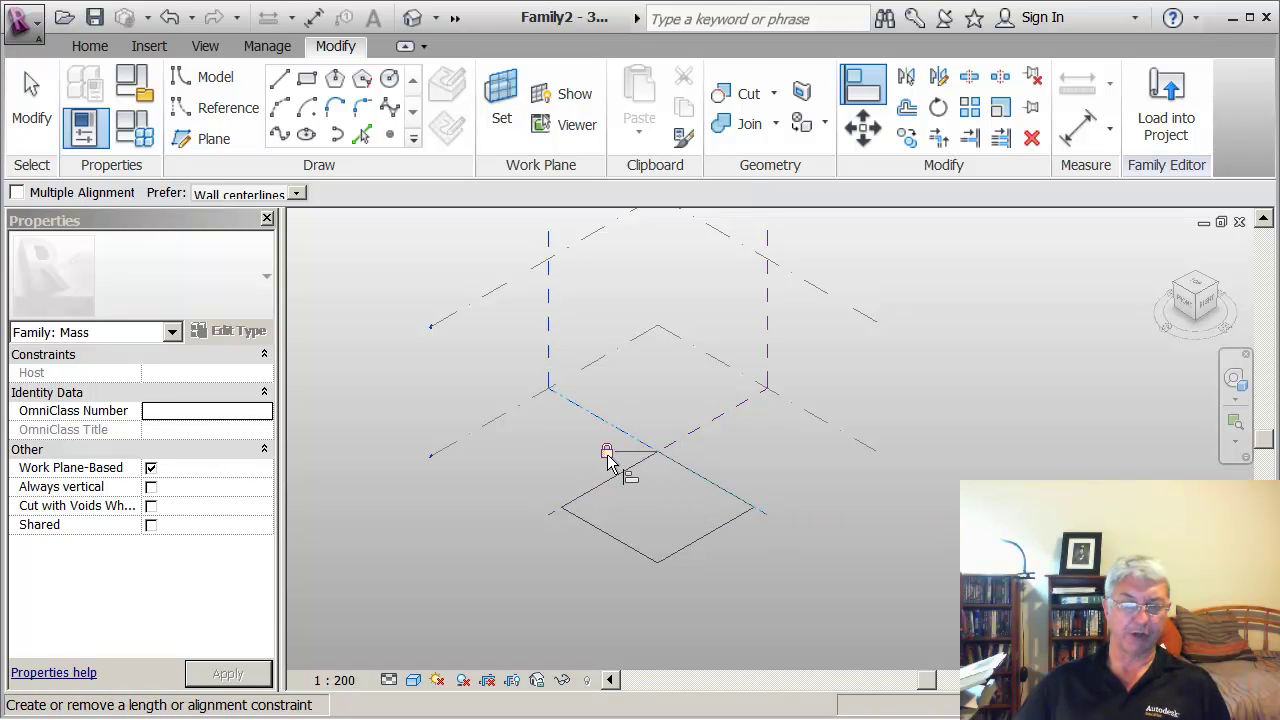
key("Escape")
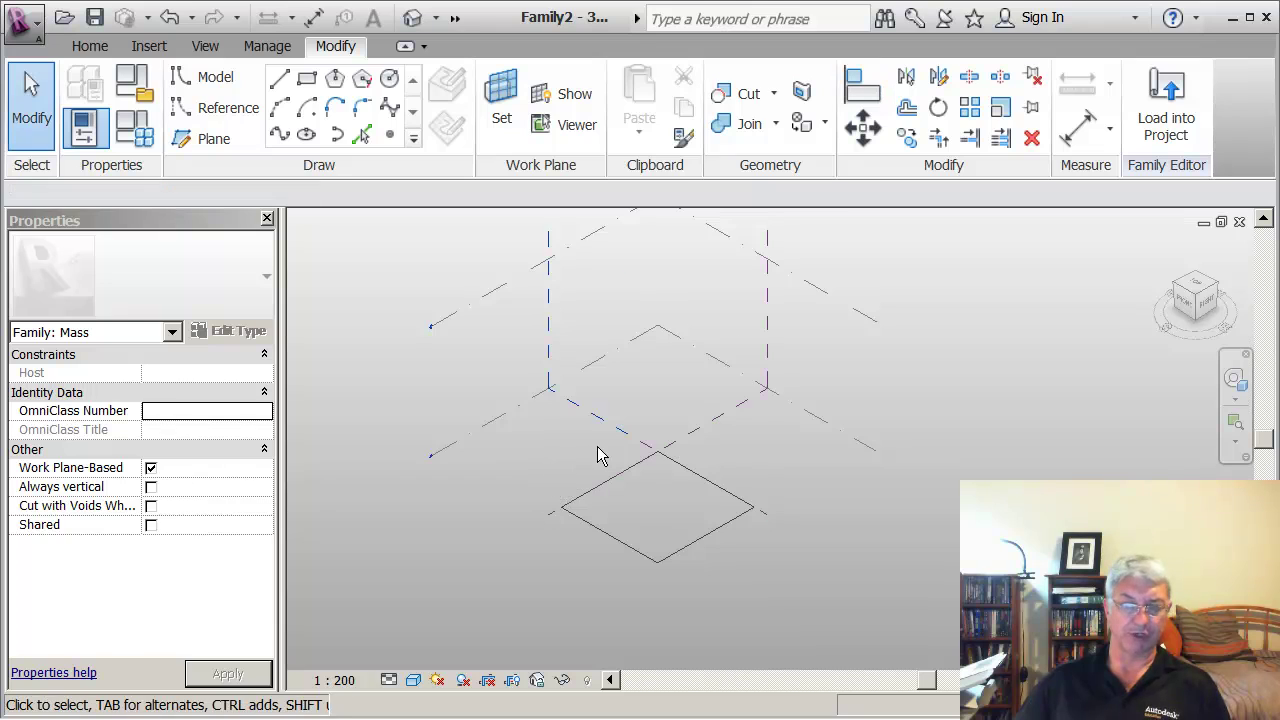
key("Tab")
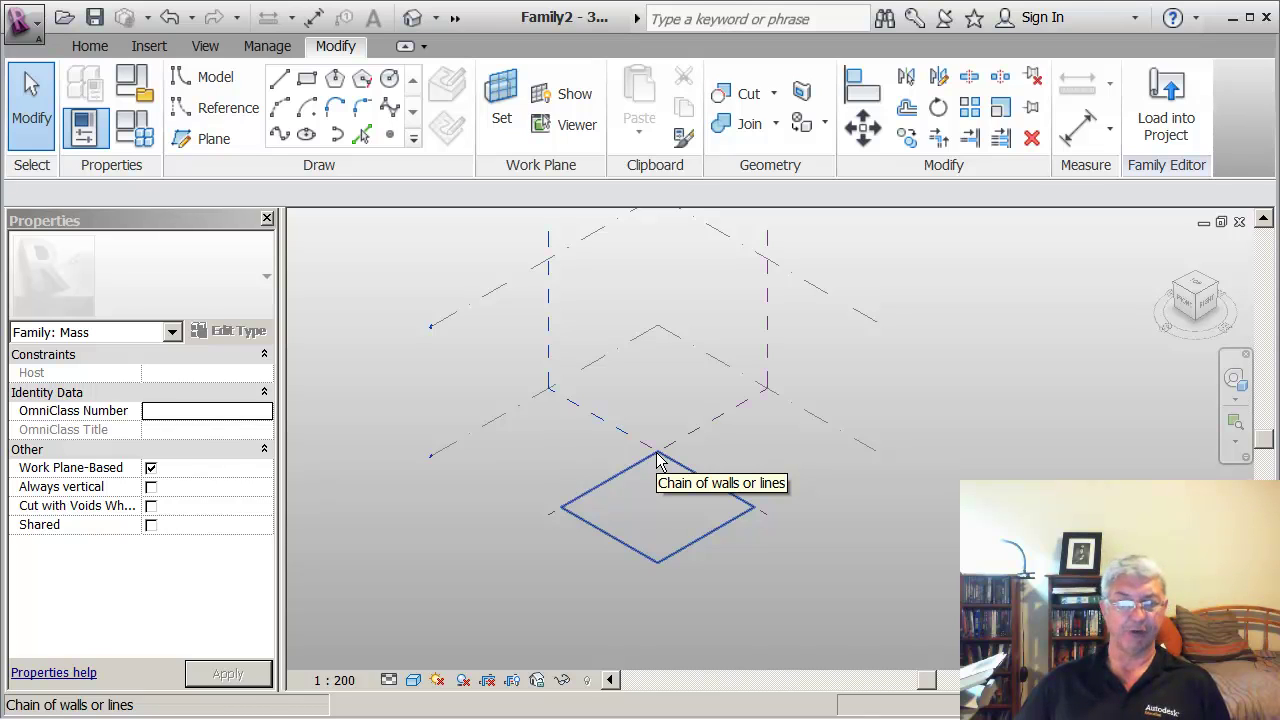
- Change one rectangle side from 43.0739 to 50
scroll(560, 450, "down", 1)
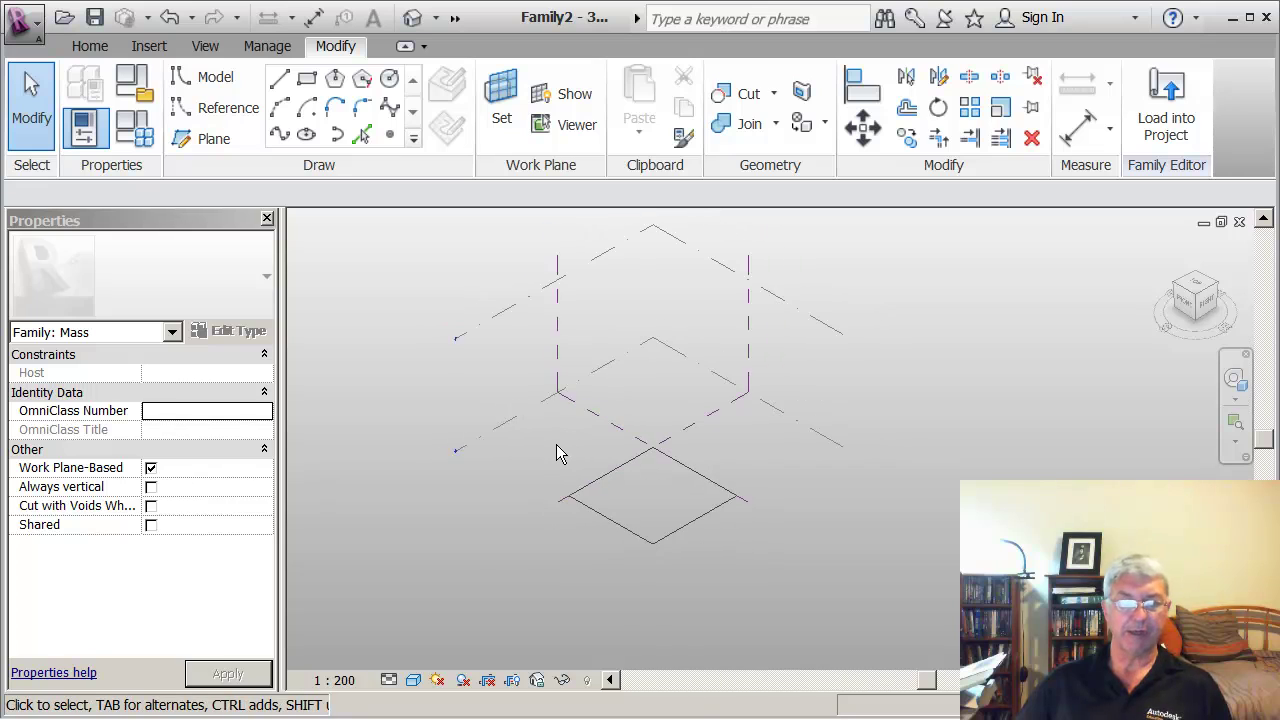
scroll(556, 444, "up", 2)
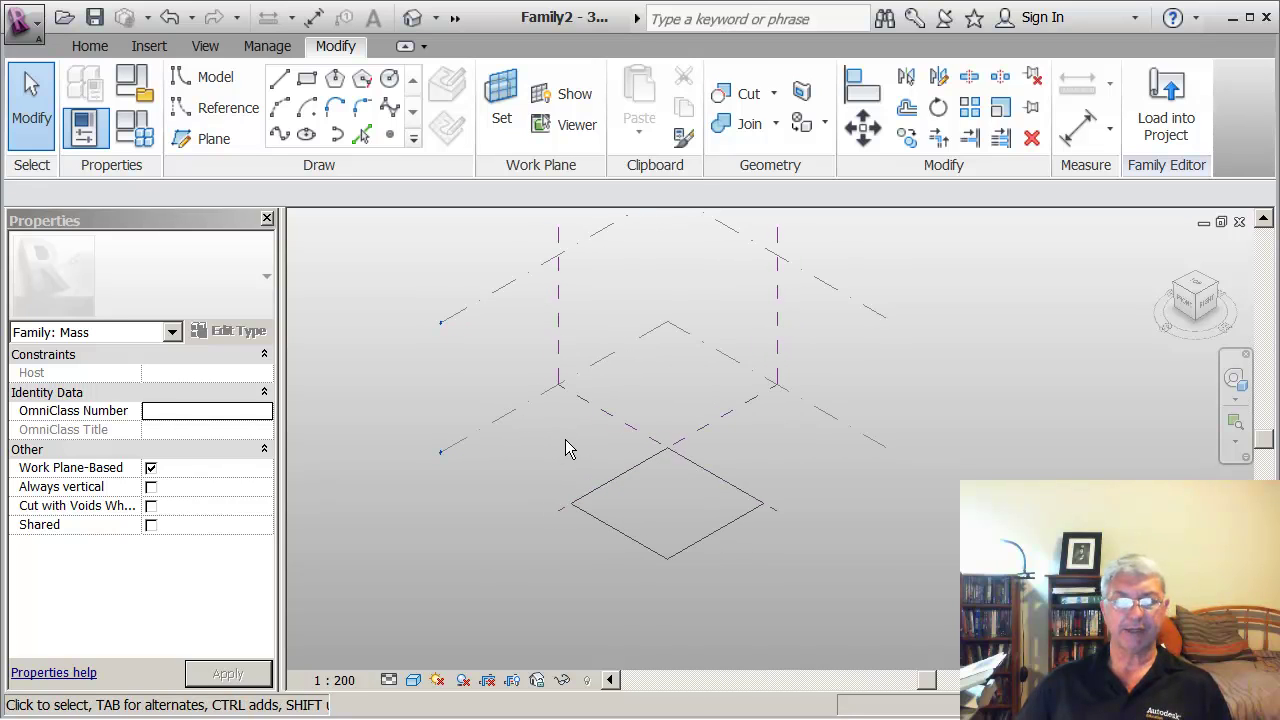
left_click(618, 550)
left_click(618, 550)
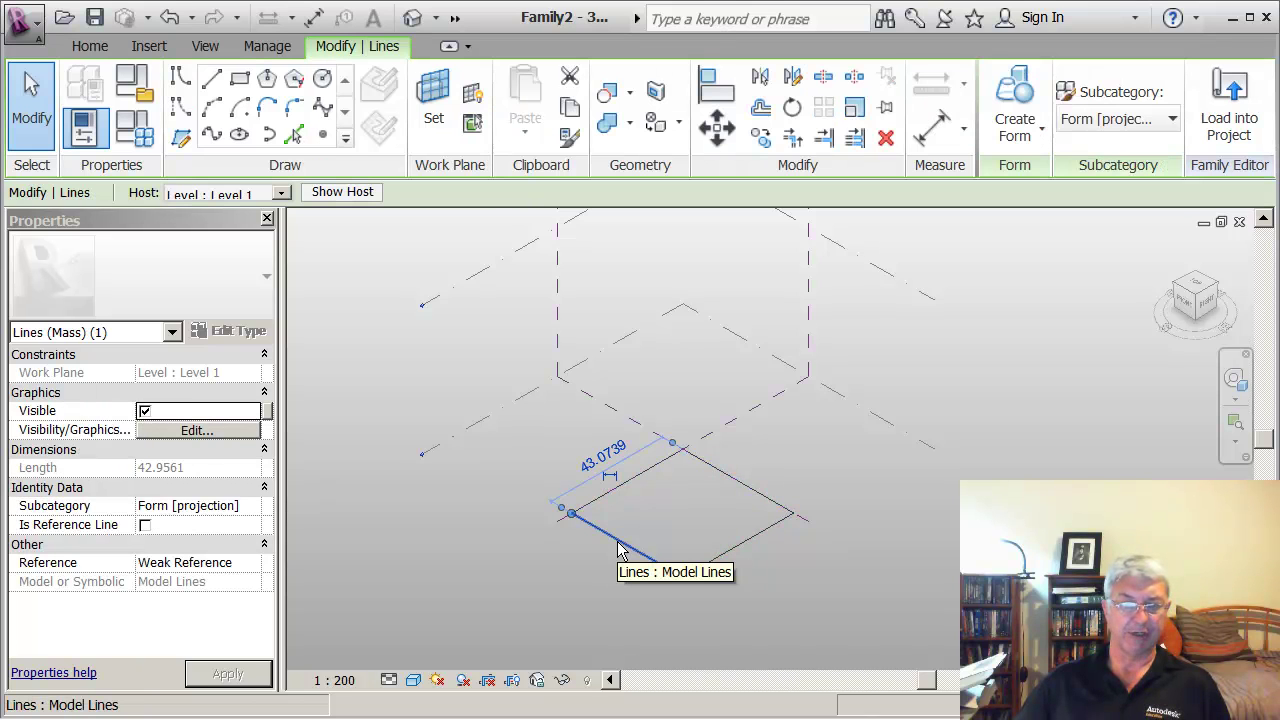
left_click(616, 454)
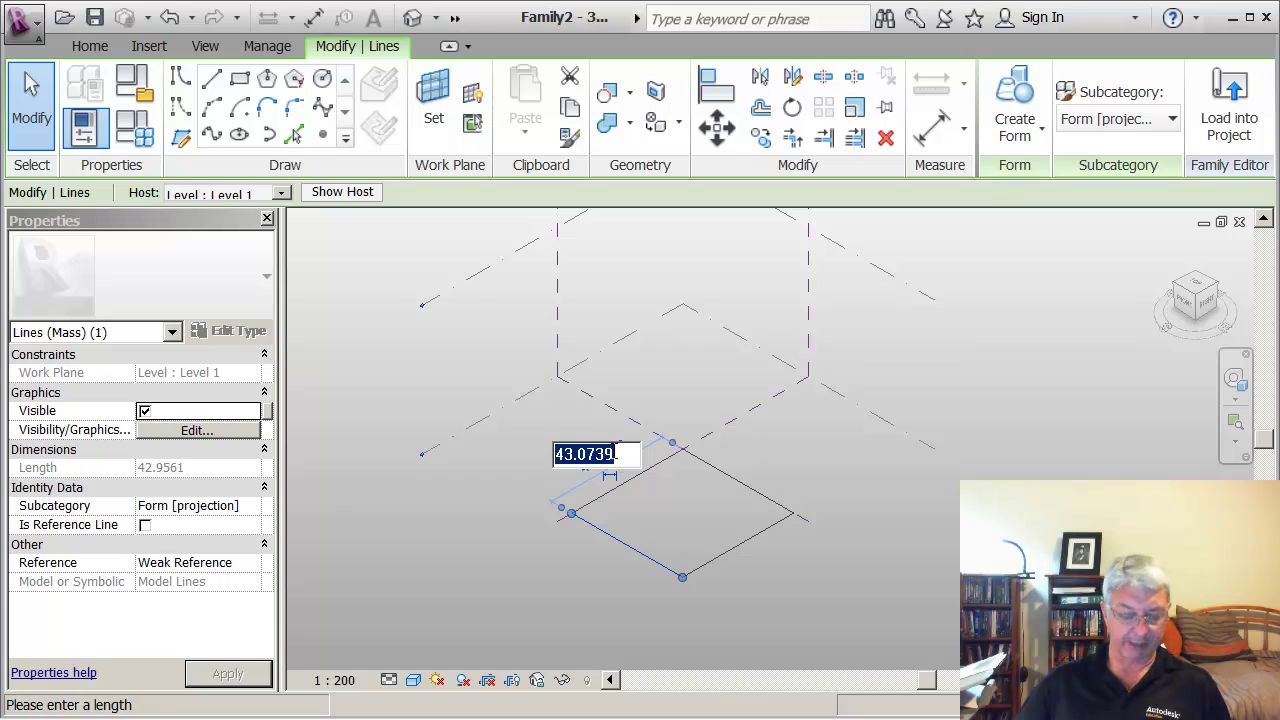
type("50")
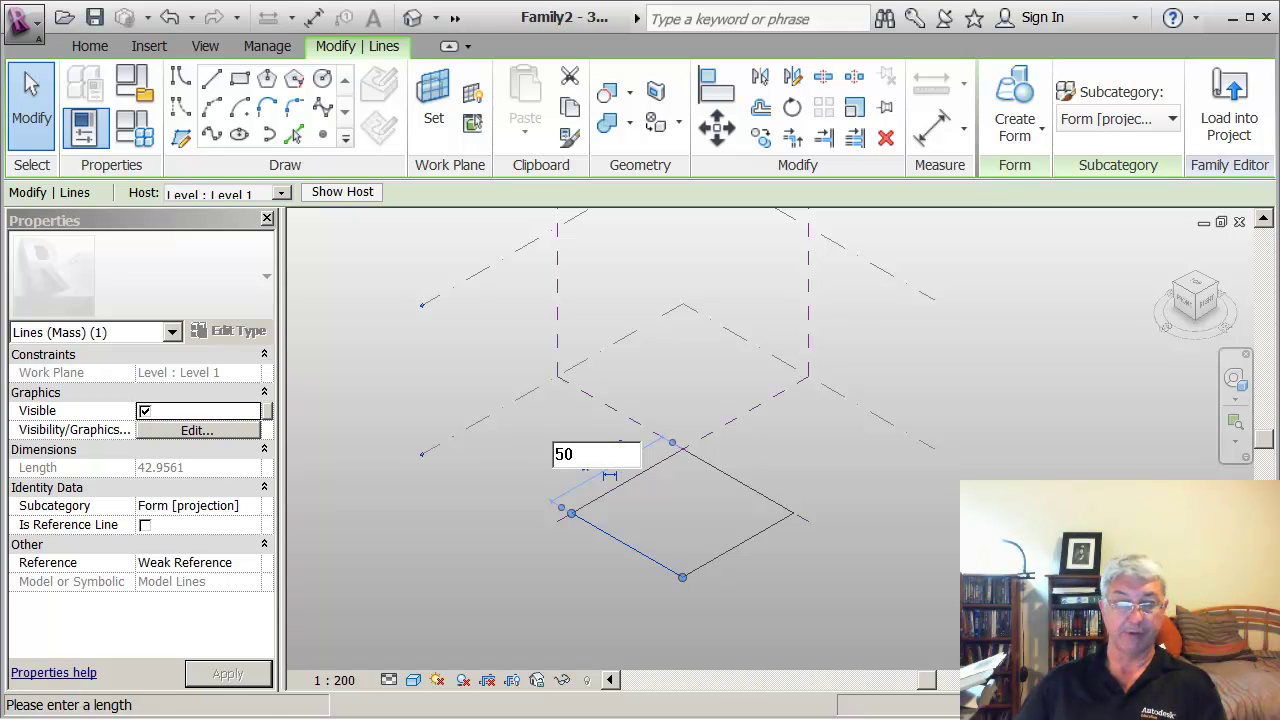
key("Return")
key("Escape")
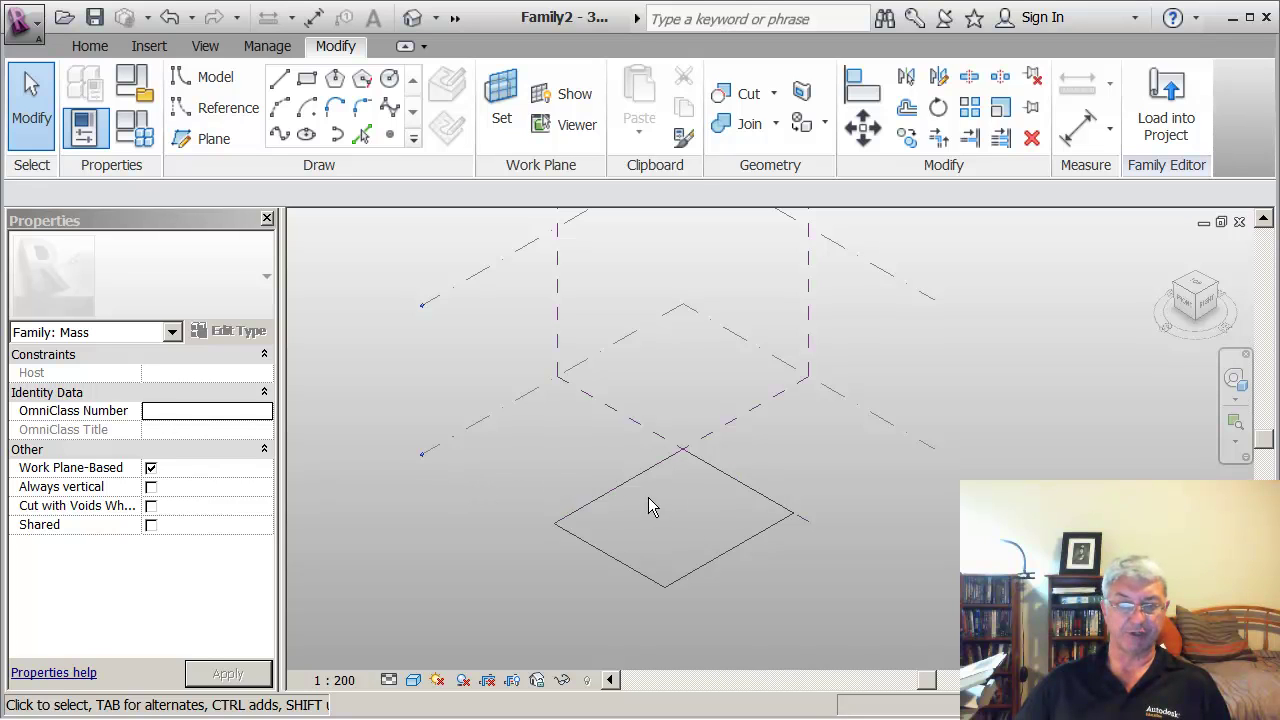
- Change the adjacent rectangle side from 42.9561 to 40
left_click(703, 565)
left_click(703, 566)
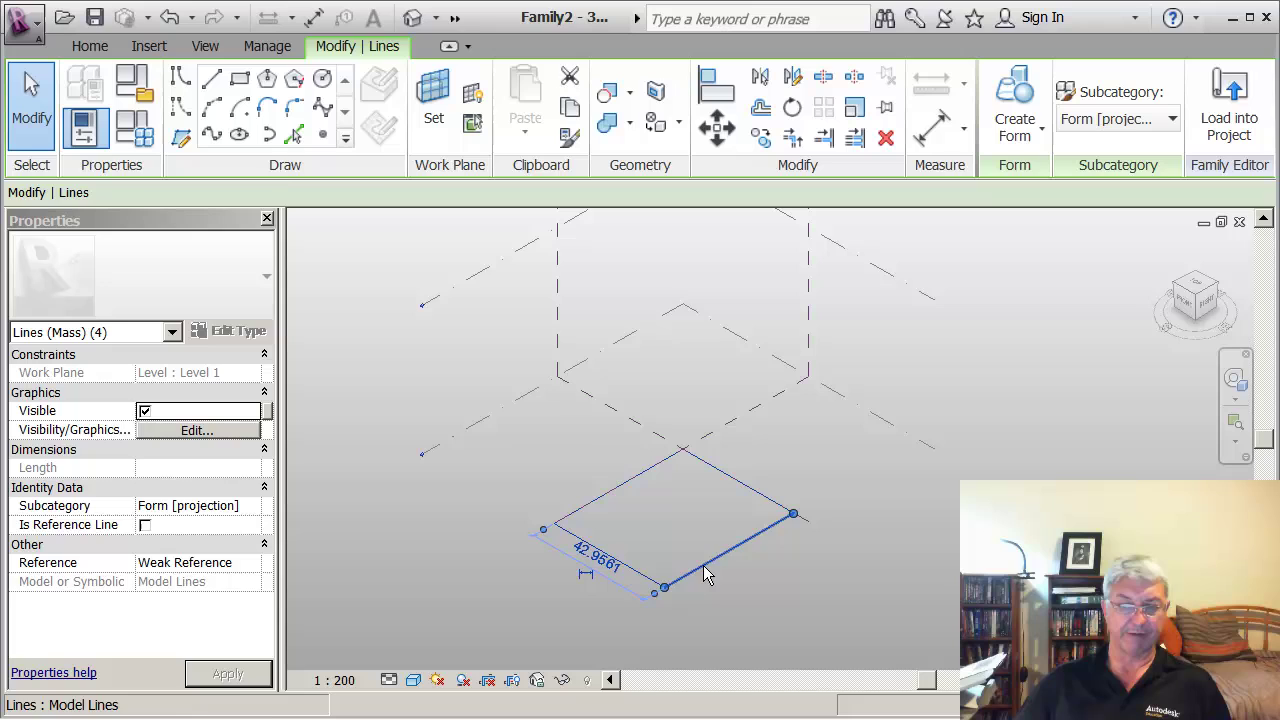
left_click(594, 563)
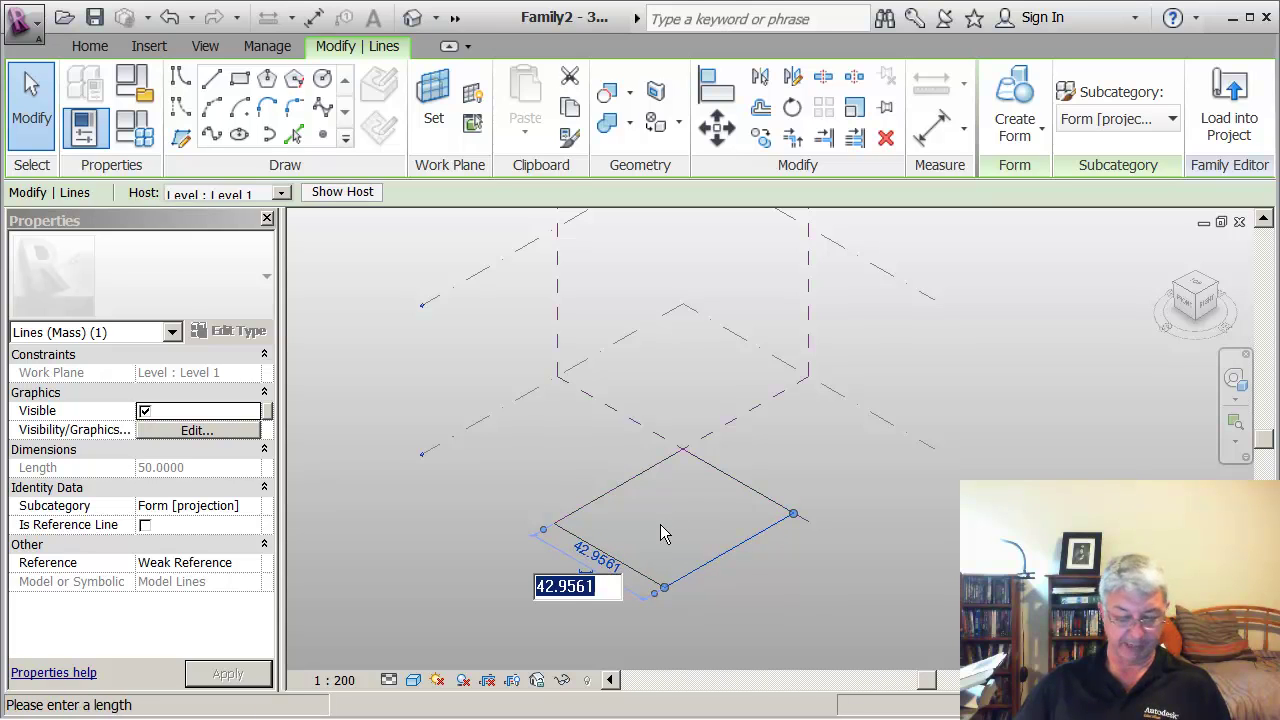
type("40")
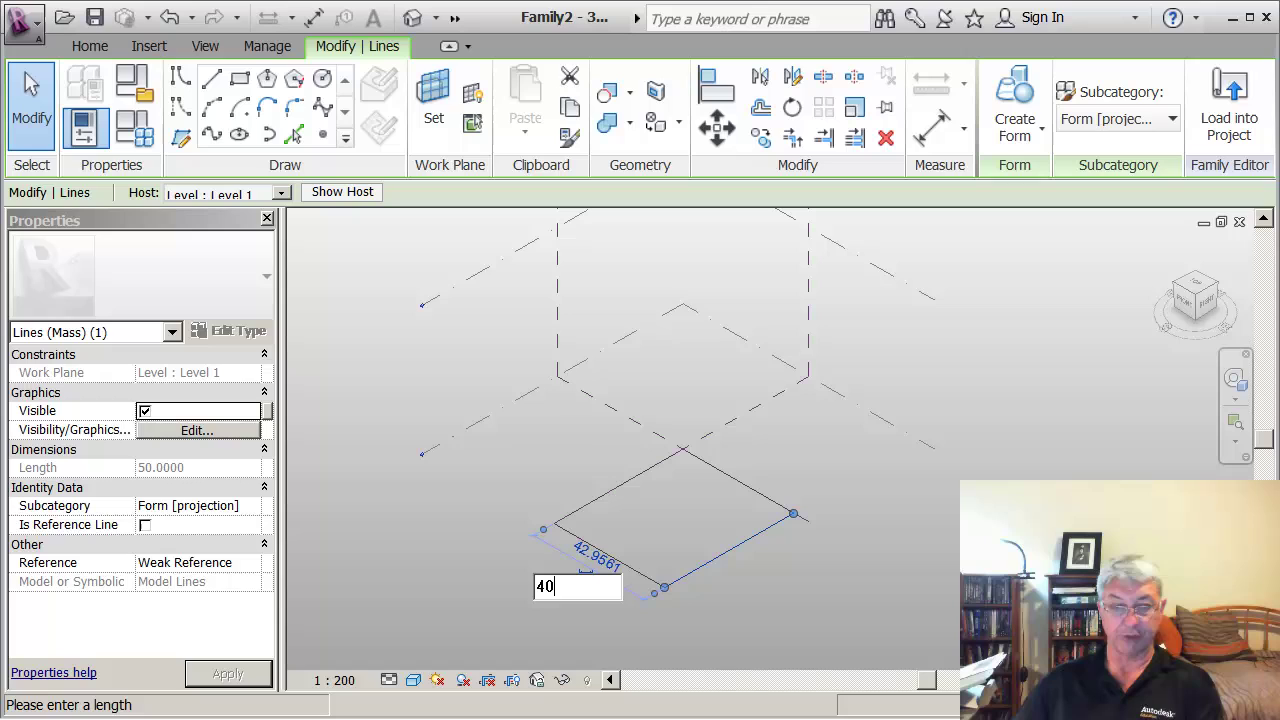
key("Return")
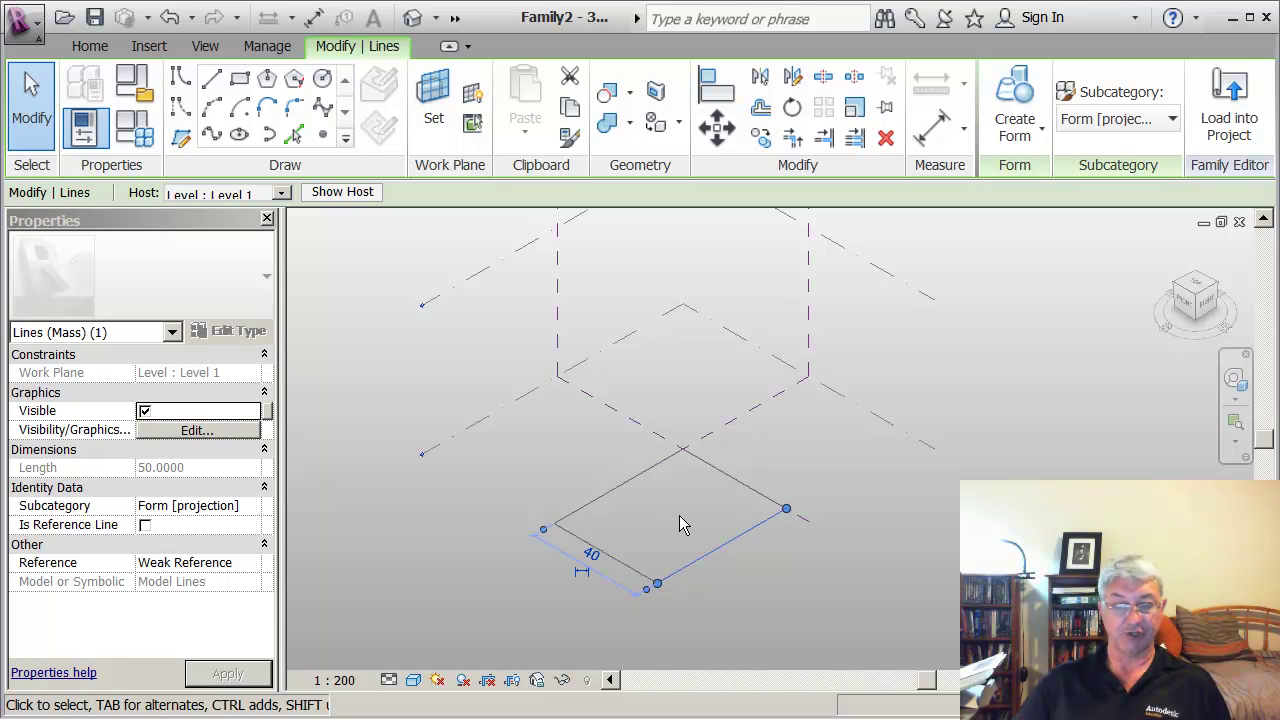
left_click(679, 517)
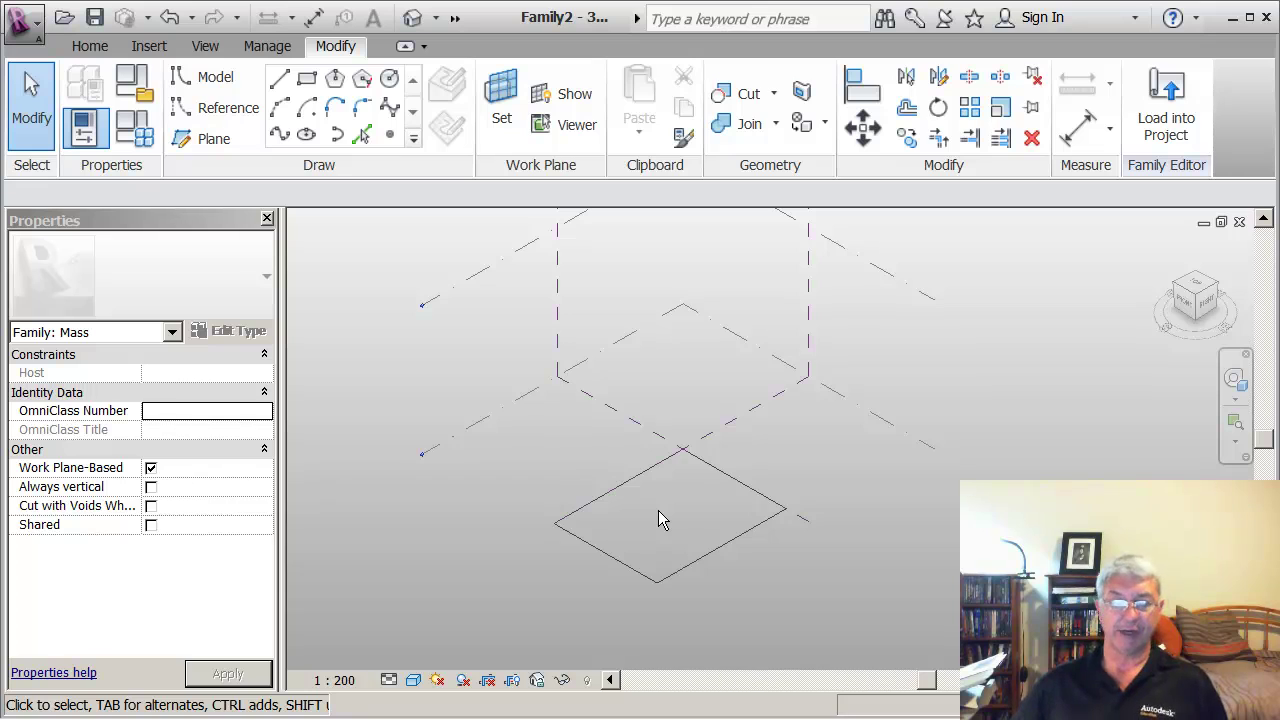
scroll(635, 510, "up", 1)
scroll(635, 510, "up", 1)
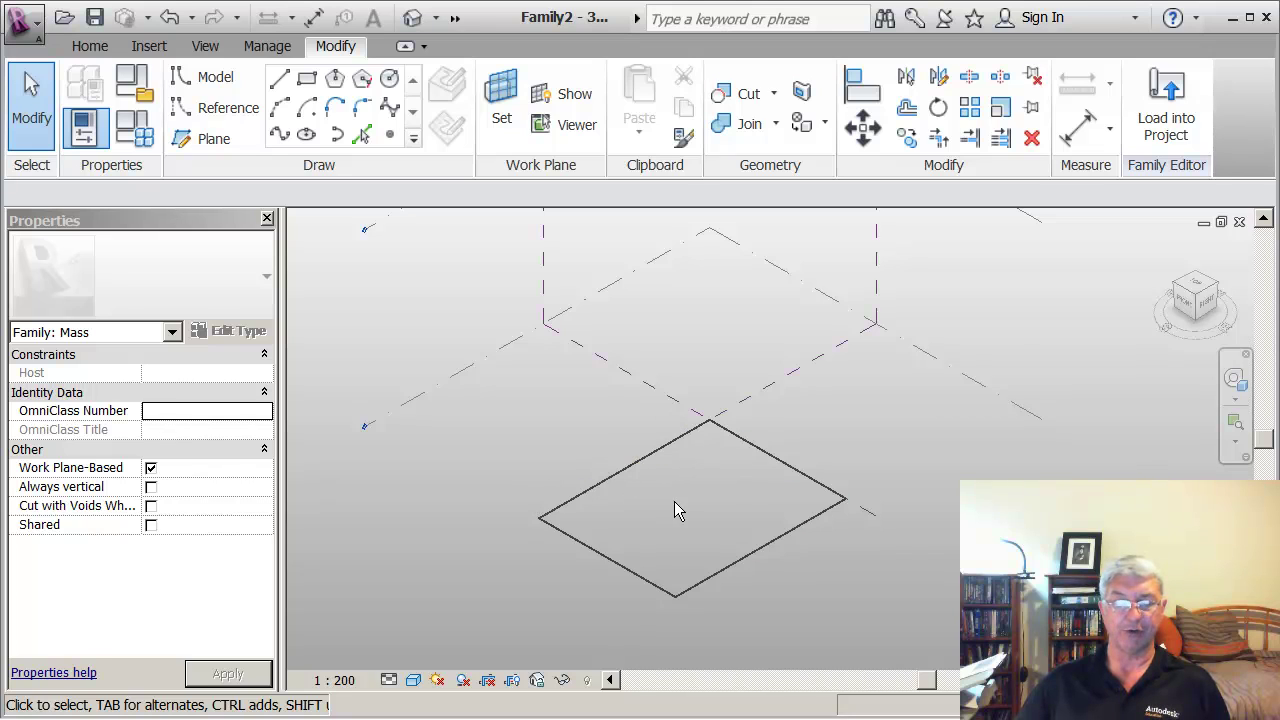
left_click(1078, 124)
left_click(689, 404)
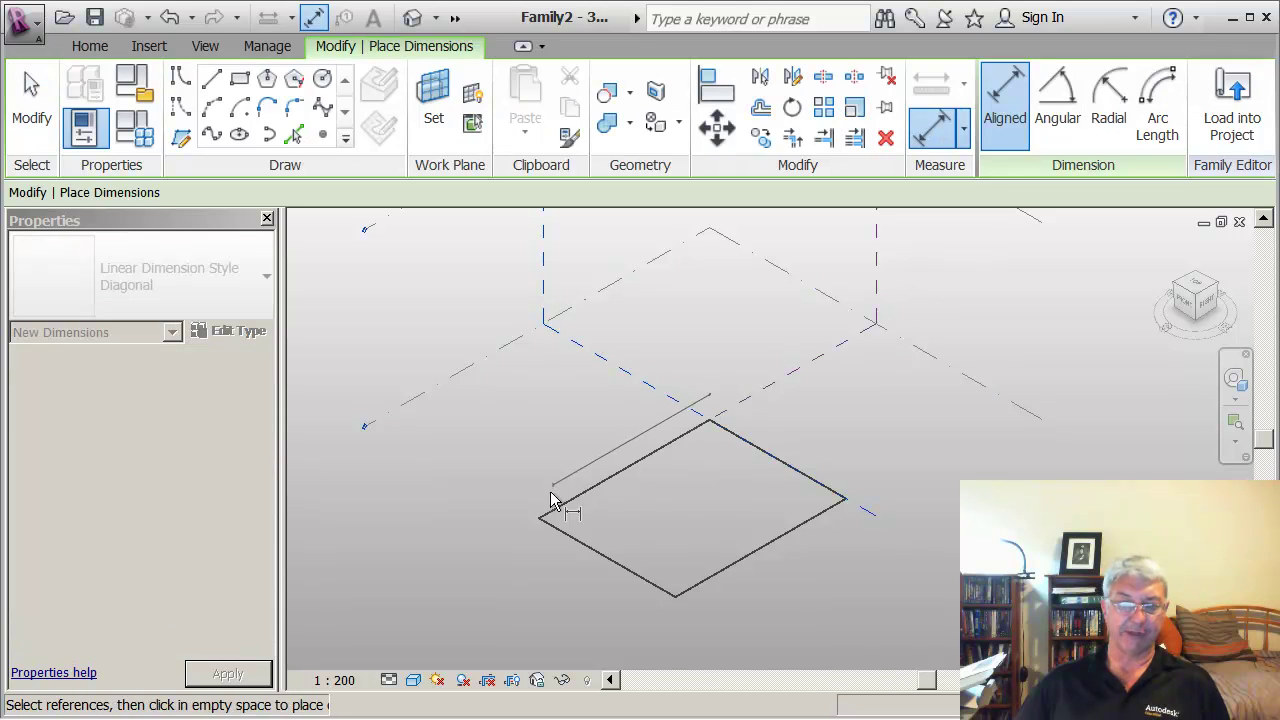
left_click(557, 531)
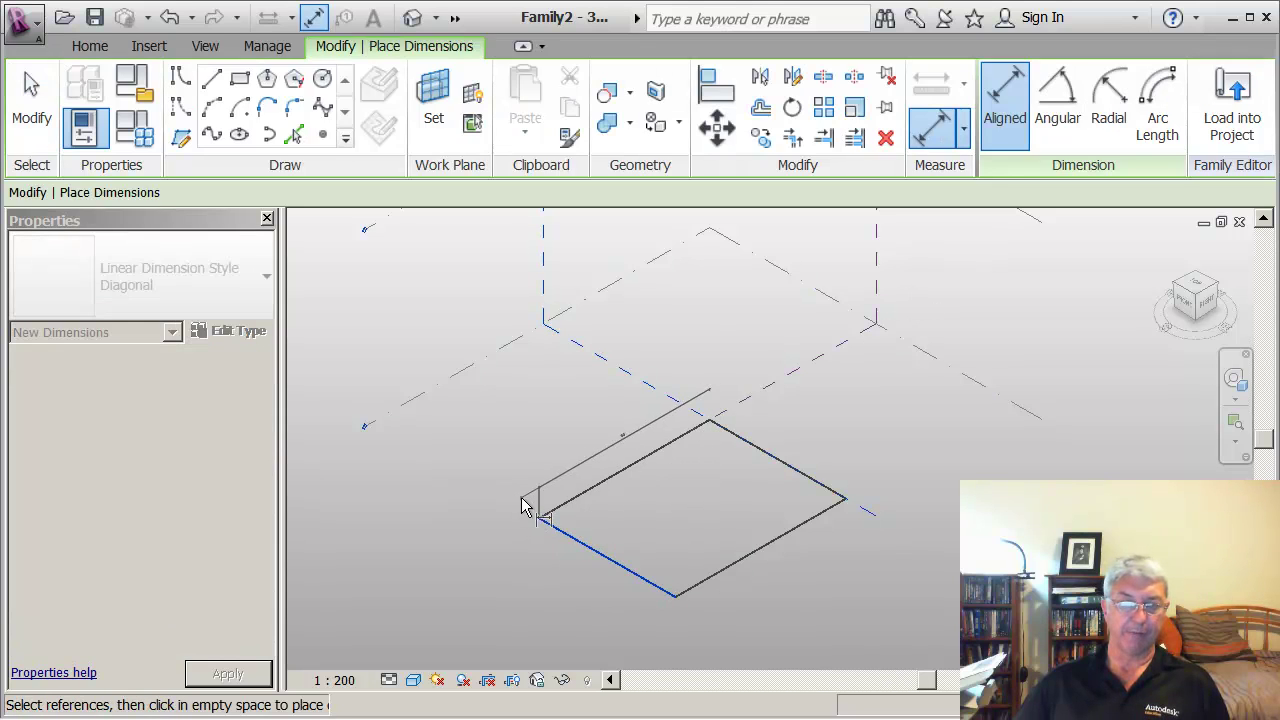
key("Escape")
key("Escape")
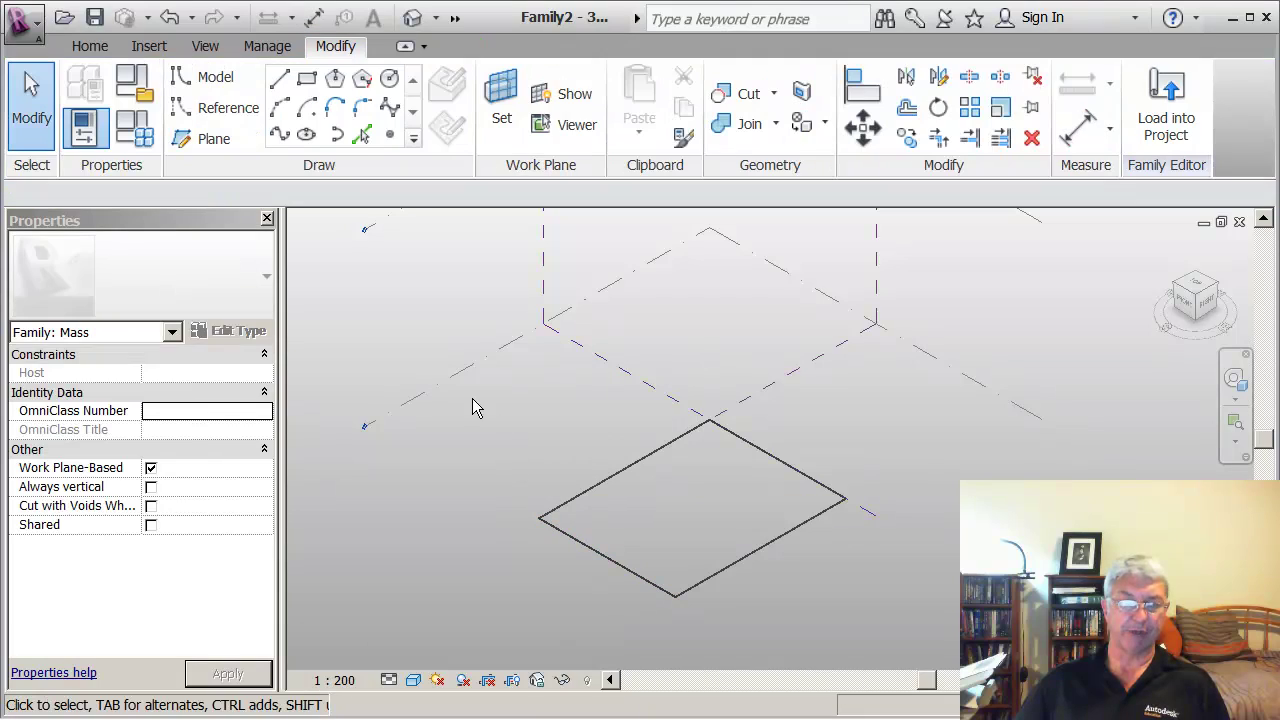
scroll(489, 408, "up", 1)
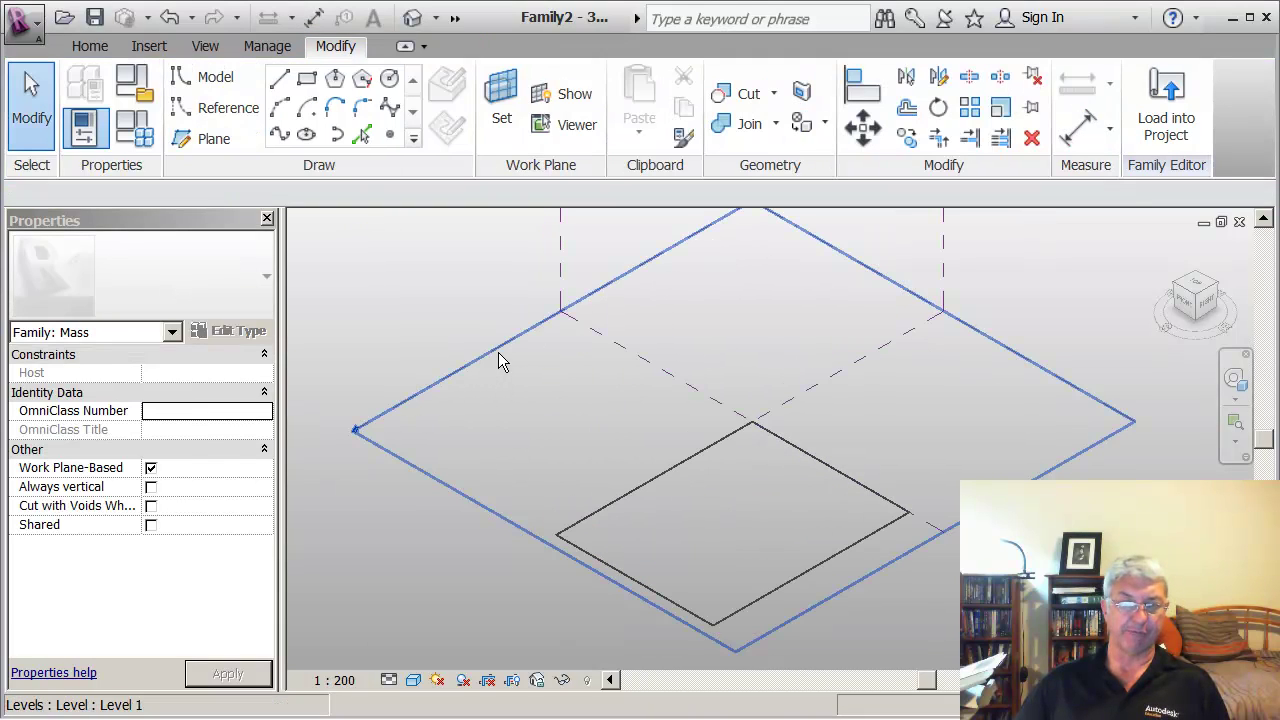
left_click(499, 354)
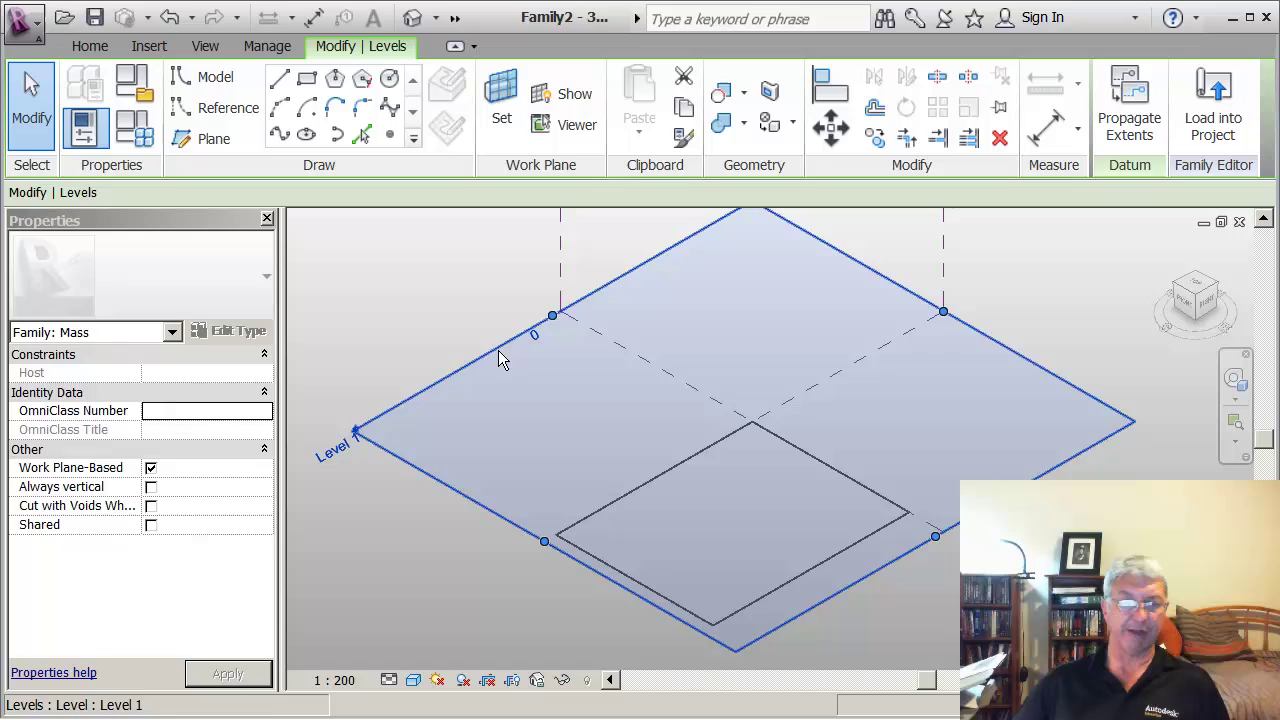
- Add aligned dimensions from each centre reference plane to the rectangle's lower-left and lower-right edges
left_click(437, 326)
left_click(1077, 127)
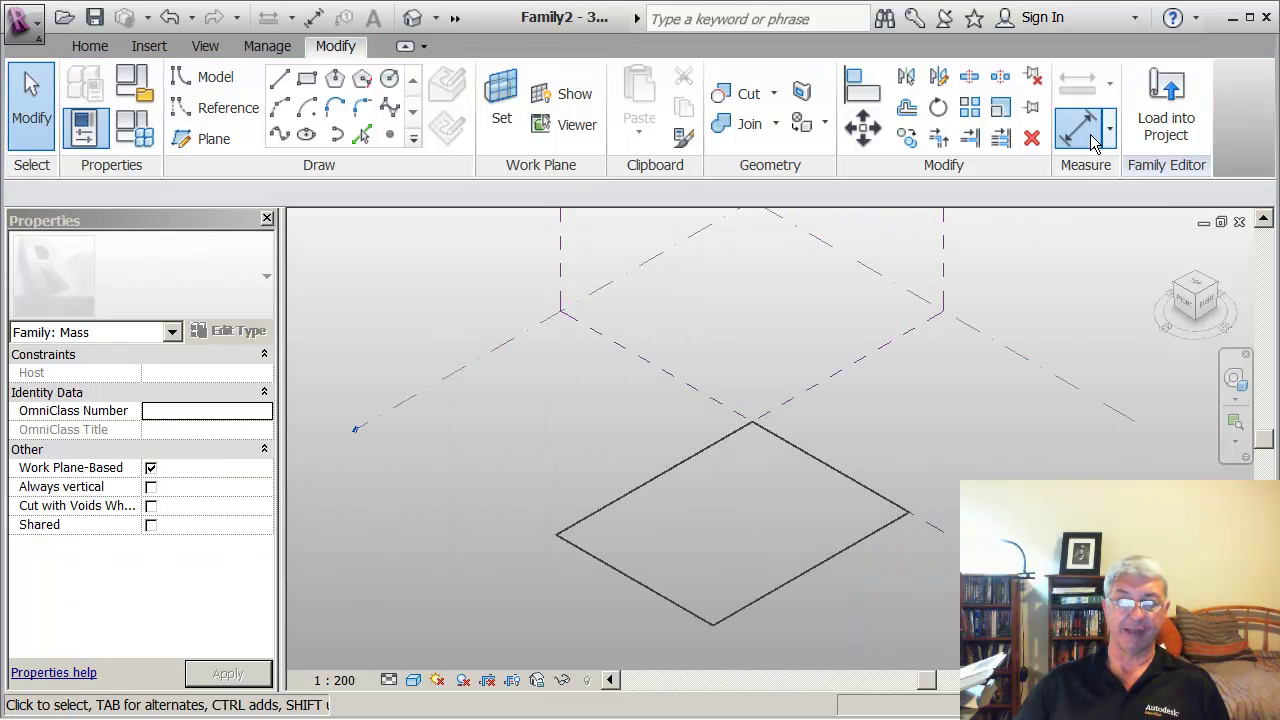
left_click(715, 405)
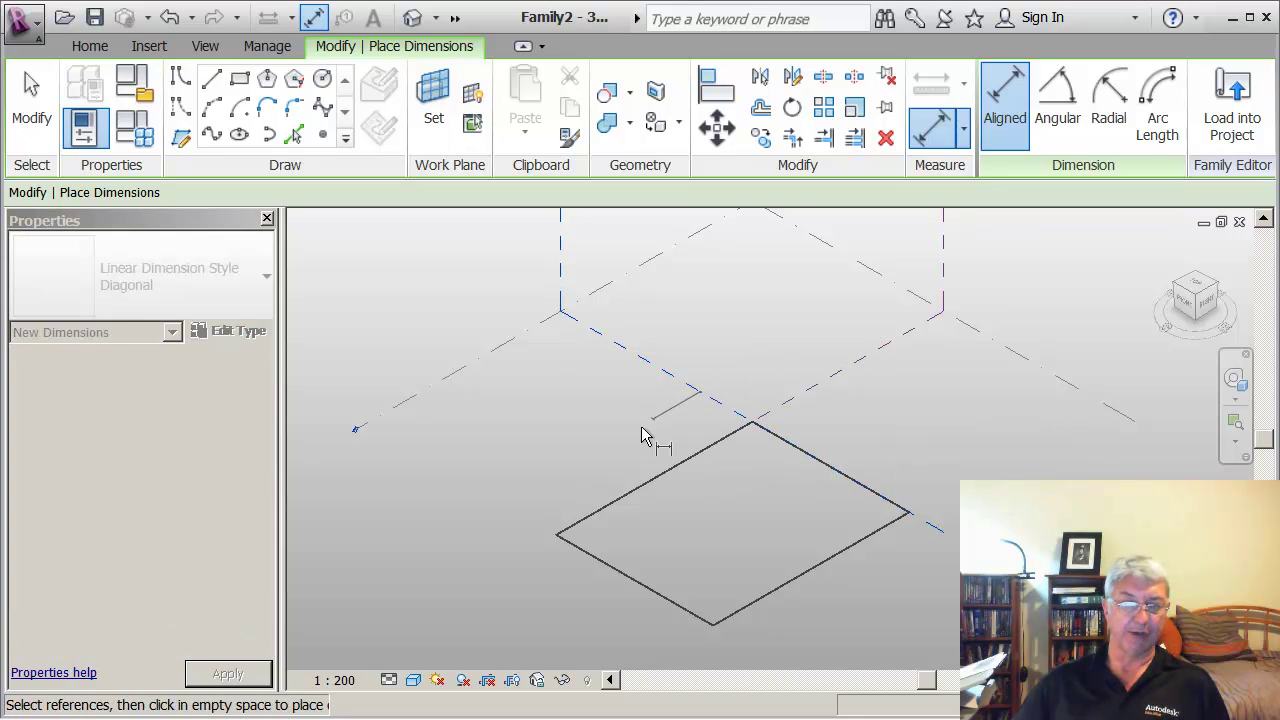
left_click(573, 556)
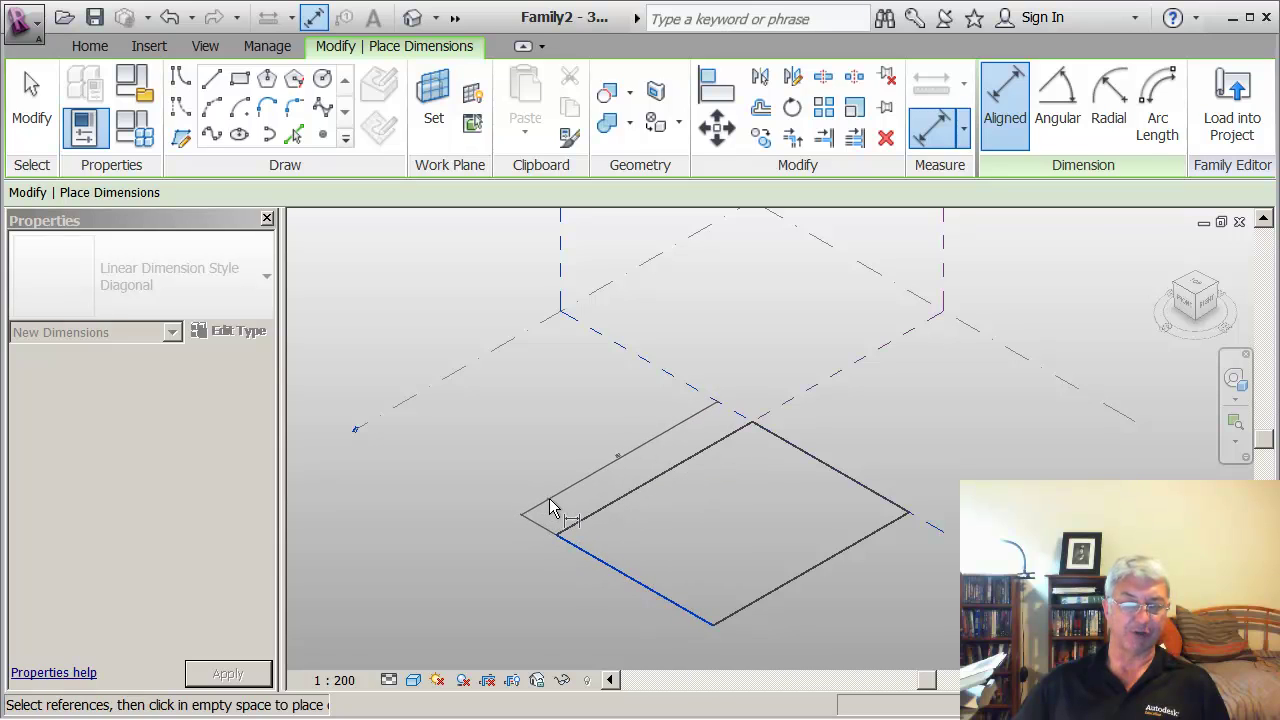
left_click(556, 515)
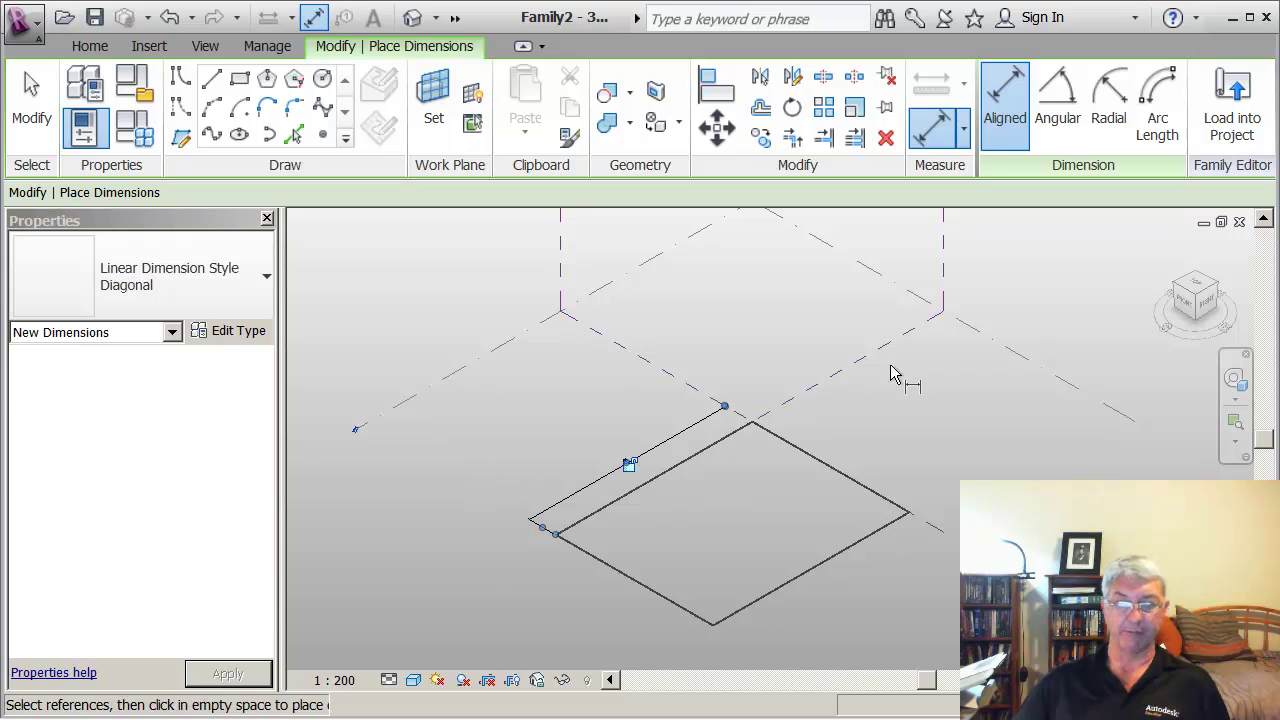
left_click(828, 403)
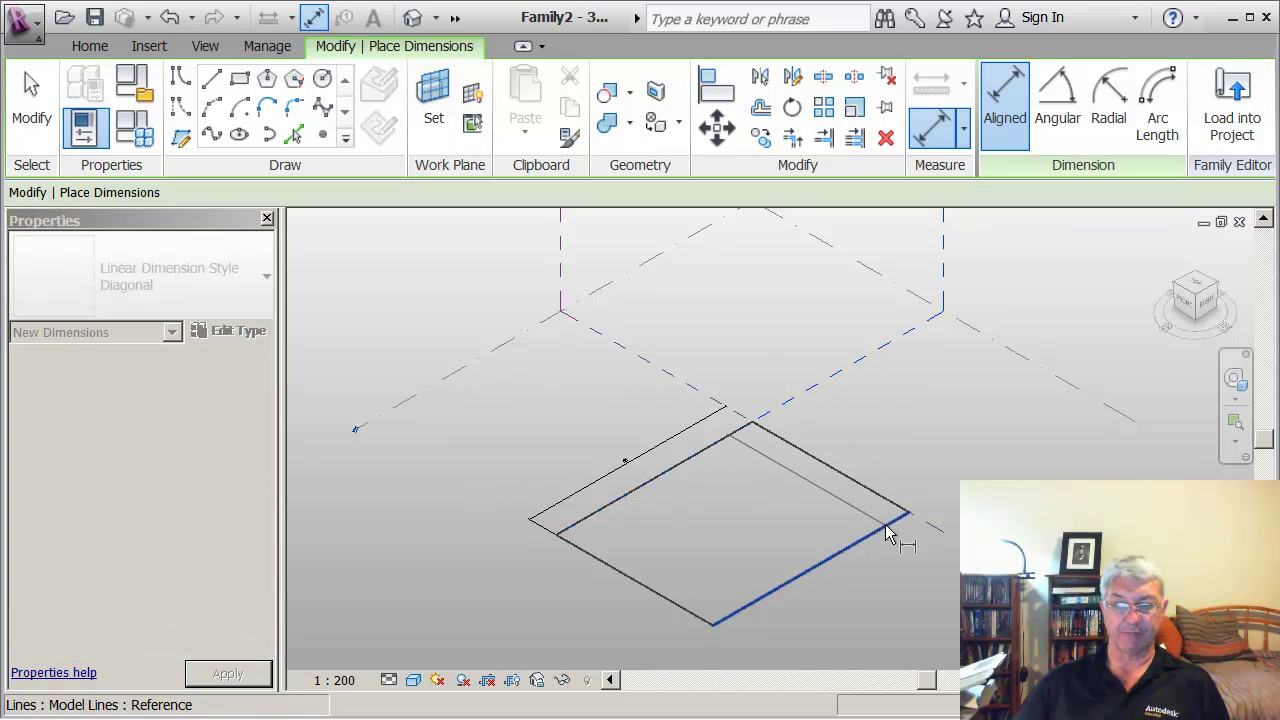
left_click(899, 520)
left_click(946, 516)
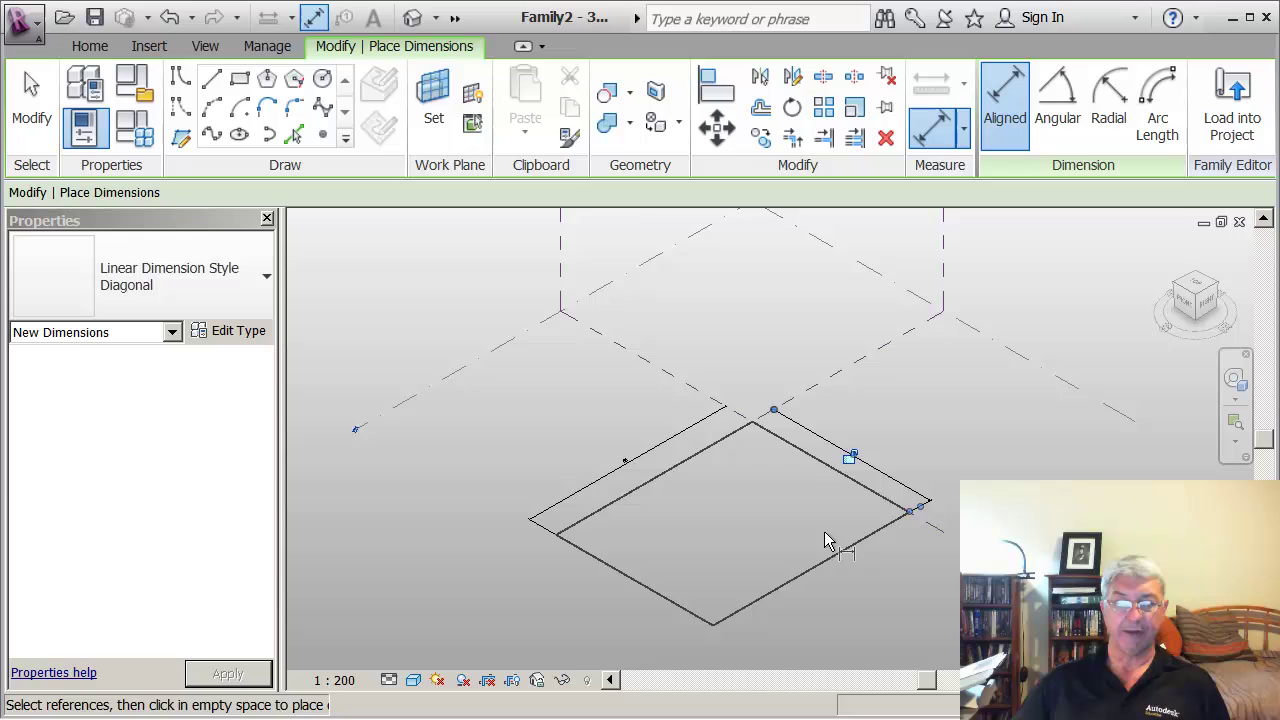
scroll(733, 514, "up", 2)
key("Escape")
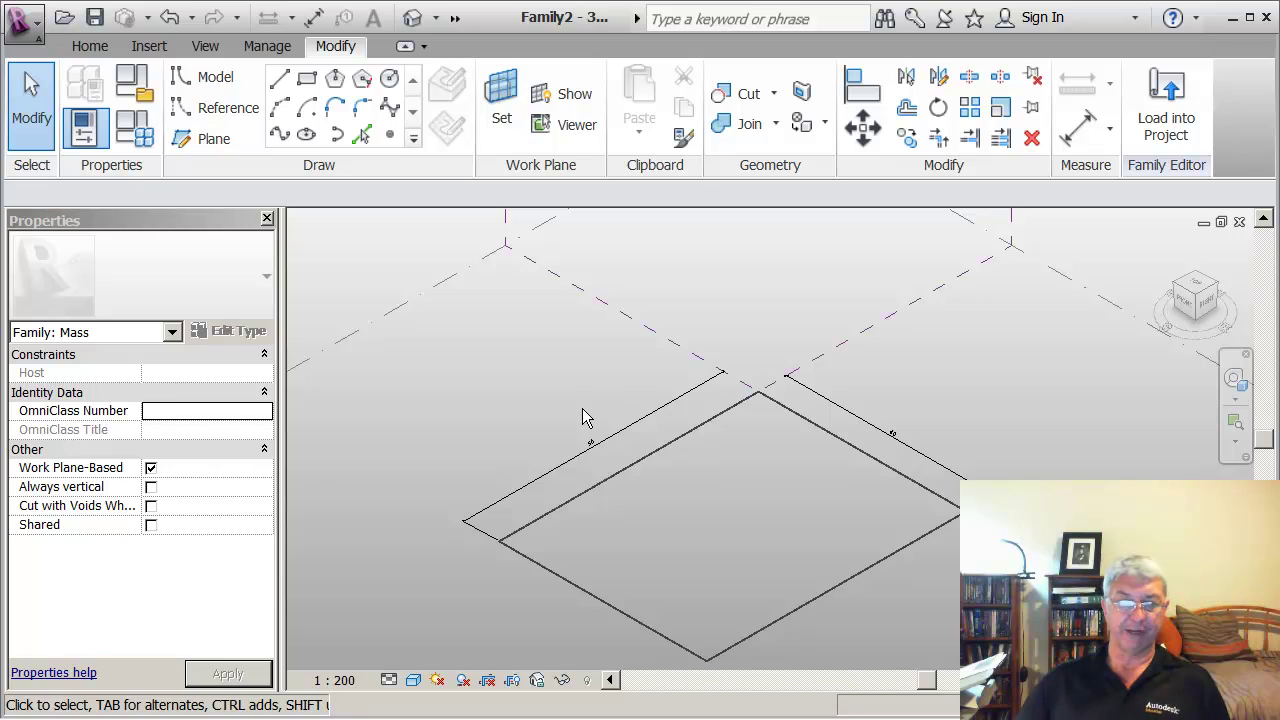
middle_click_drag(582, 408, 547, 361)
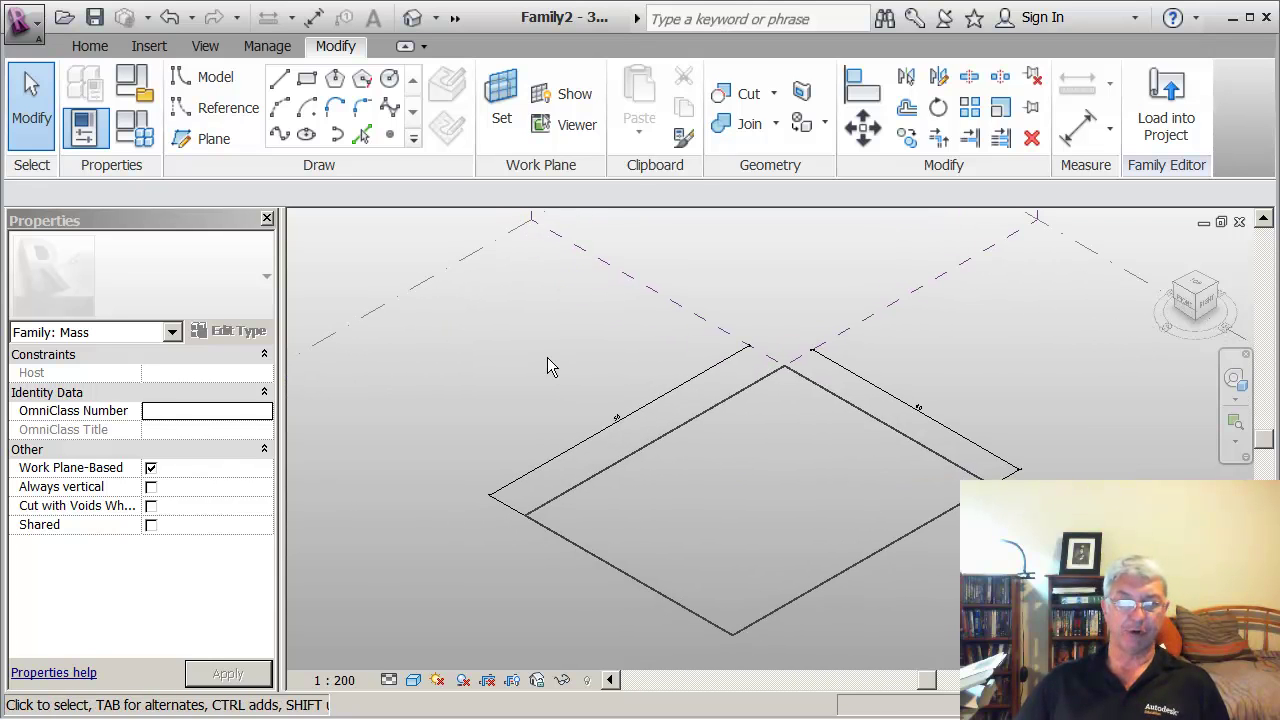
scroll(547, 364, "up", 1)
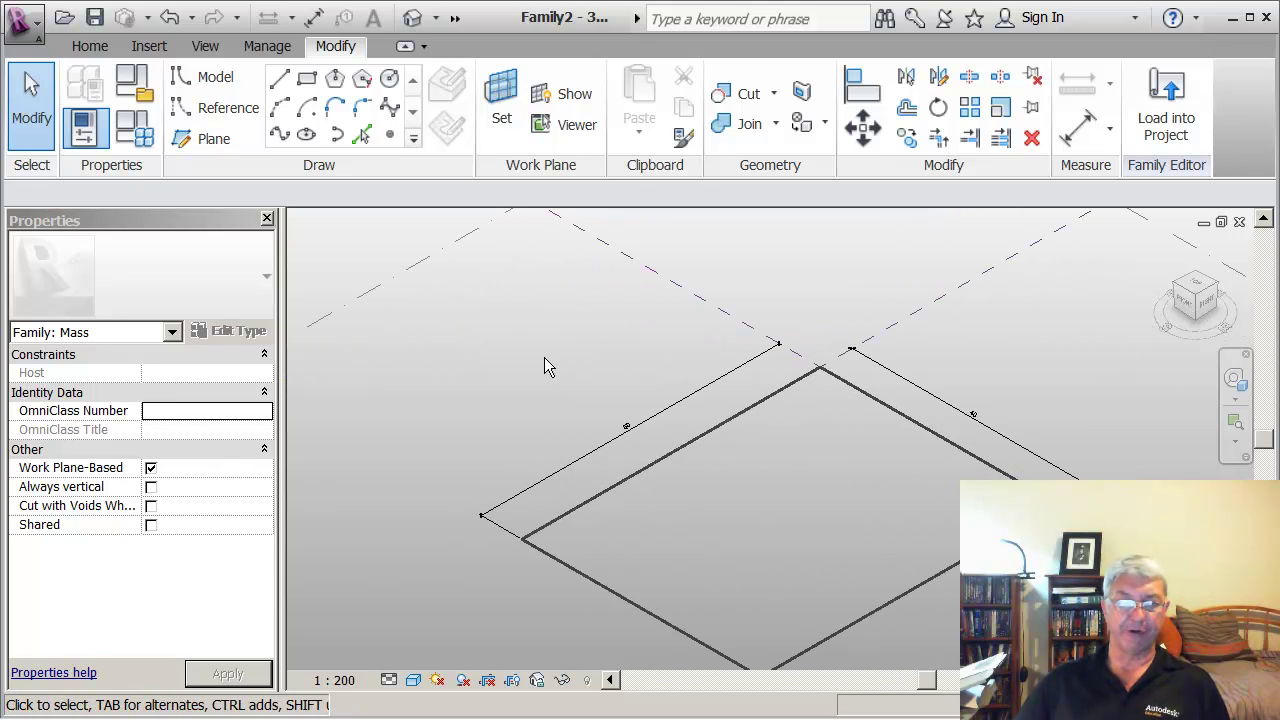
- Label the left-edge 50 dimension with a new instance parameter named 'depth'
left_click(679, 411)
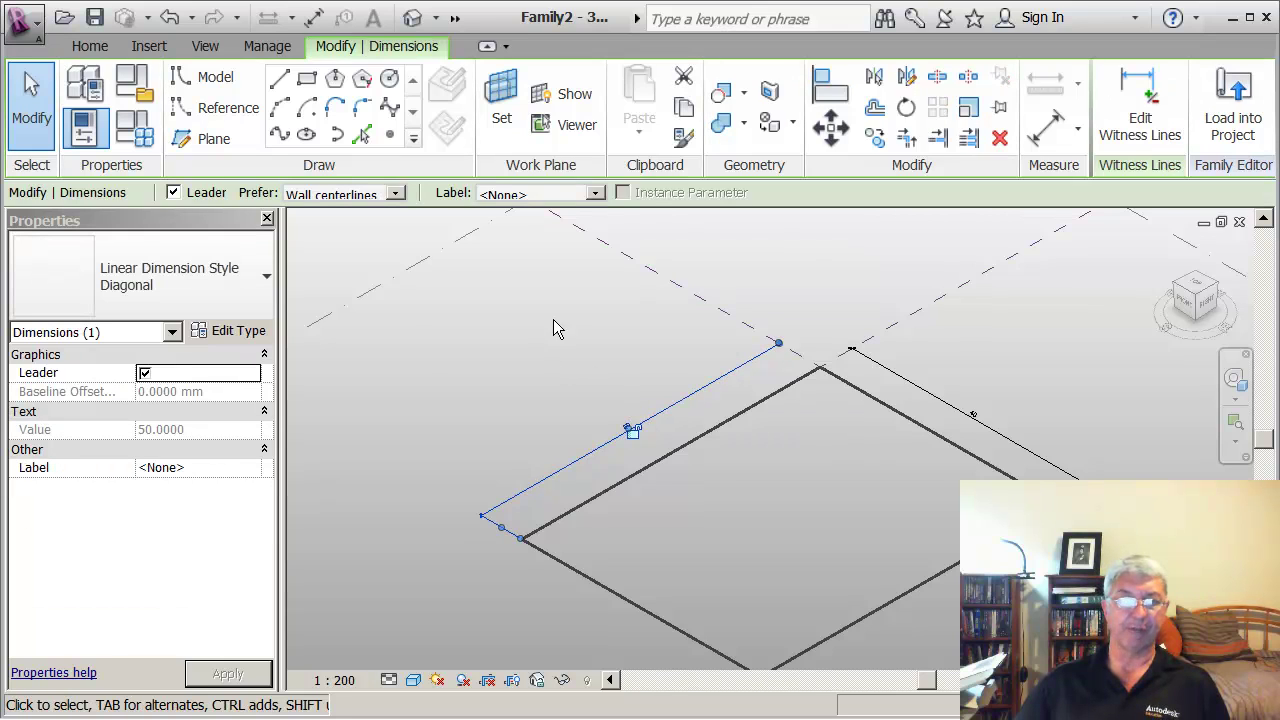
left_click(596, 196)
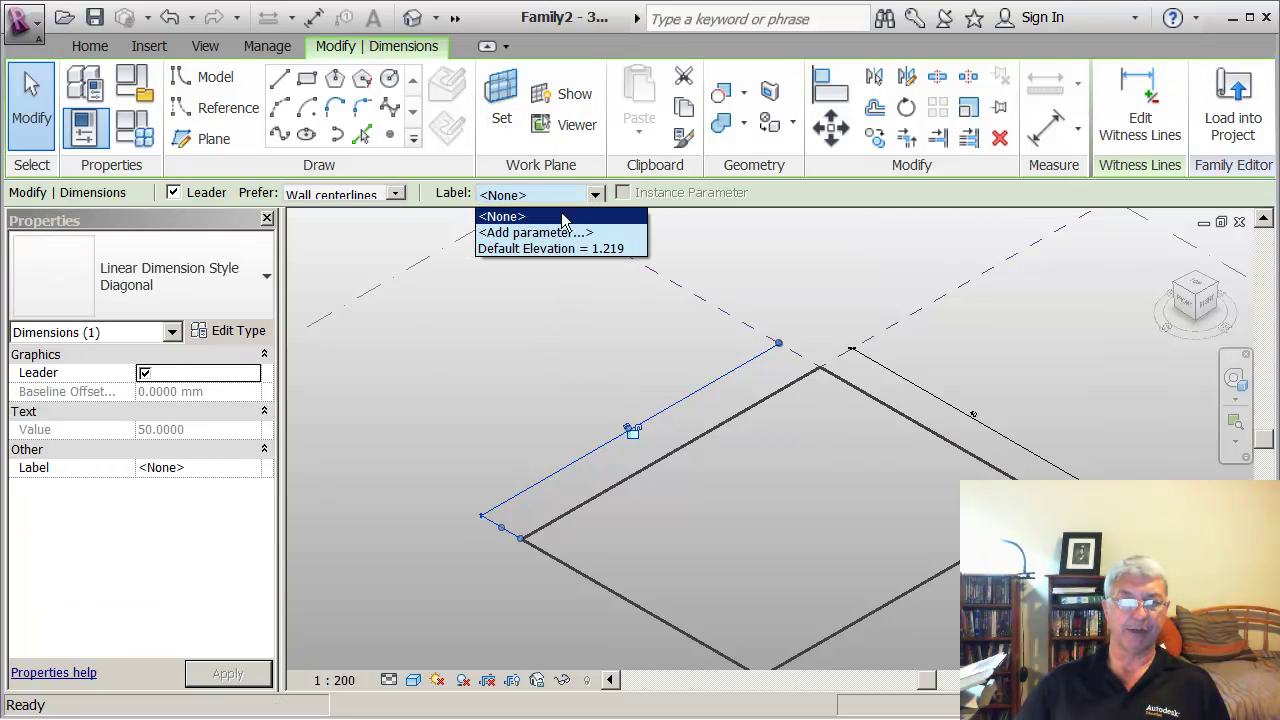
left_click(521, 233)
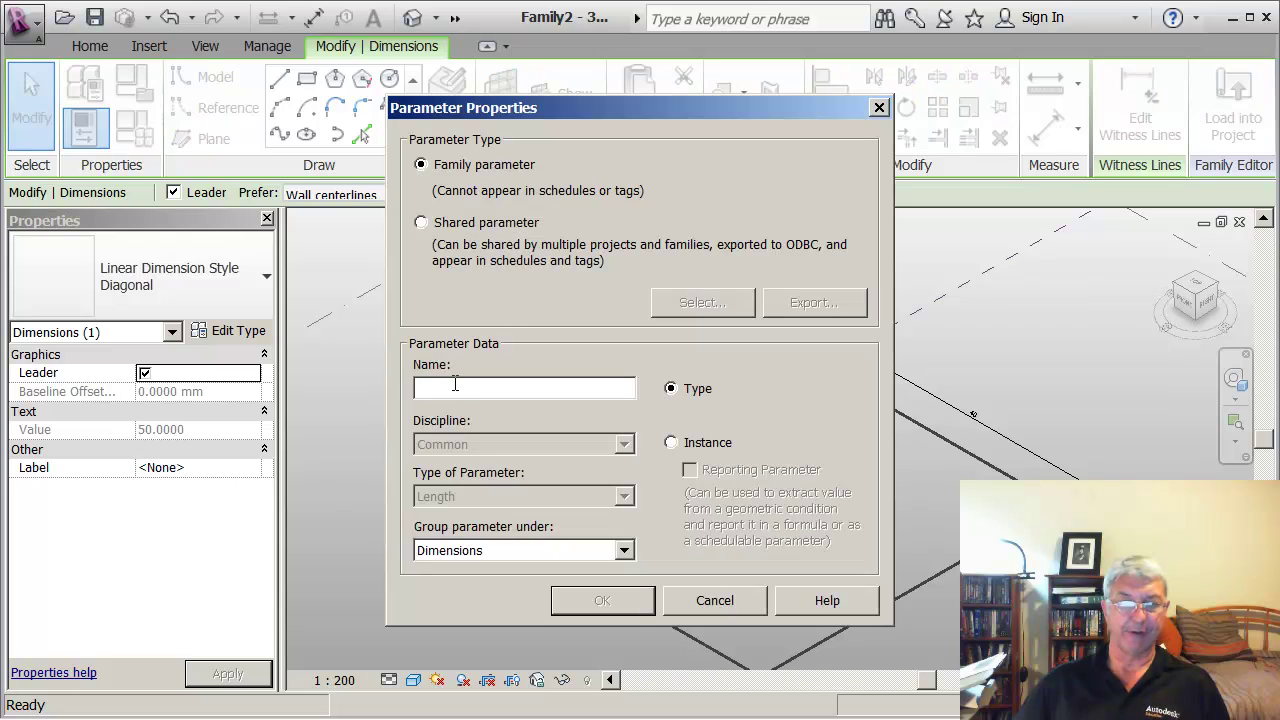
type("dep")
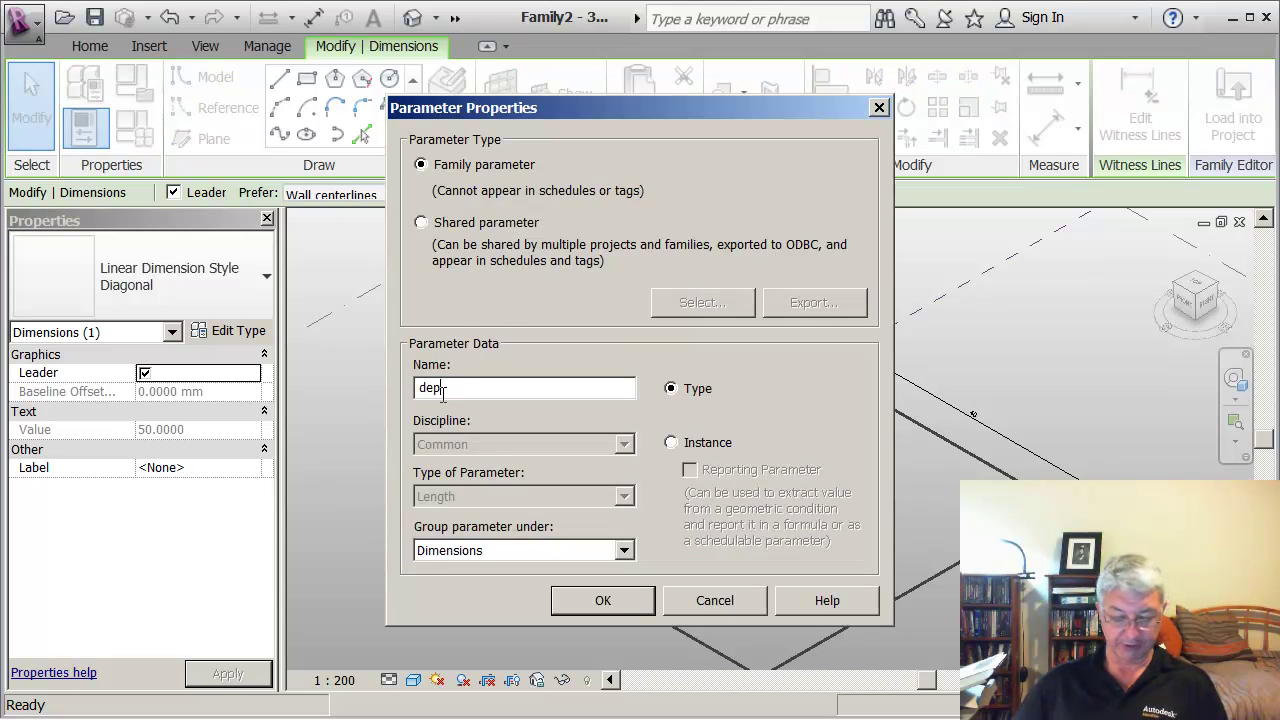
type("th")
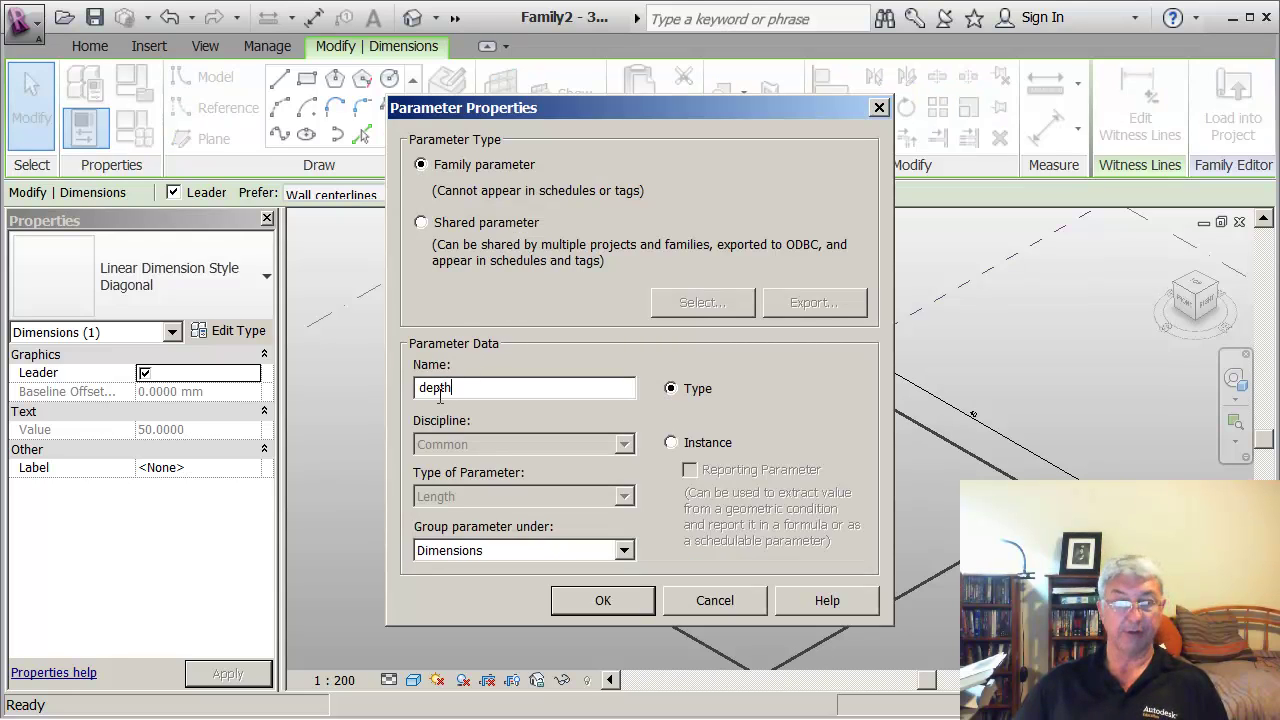
left_click(671, 442)
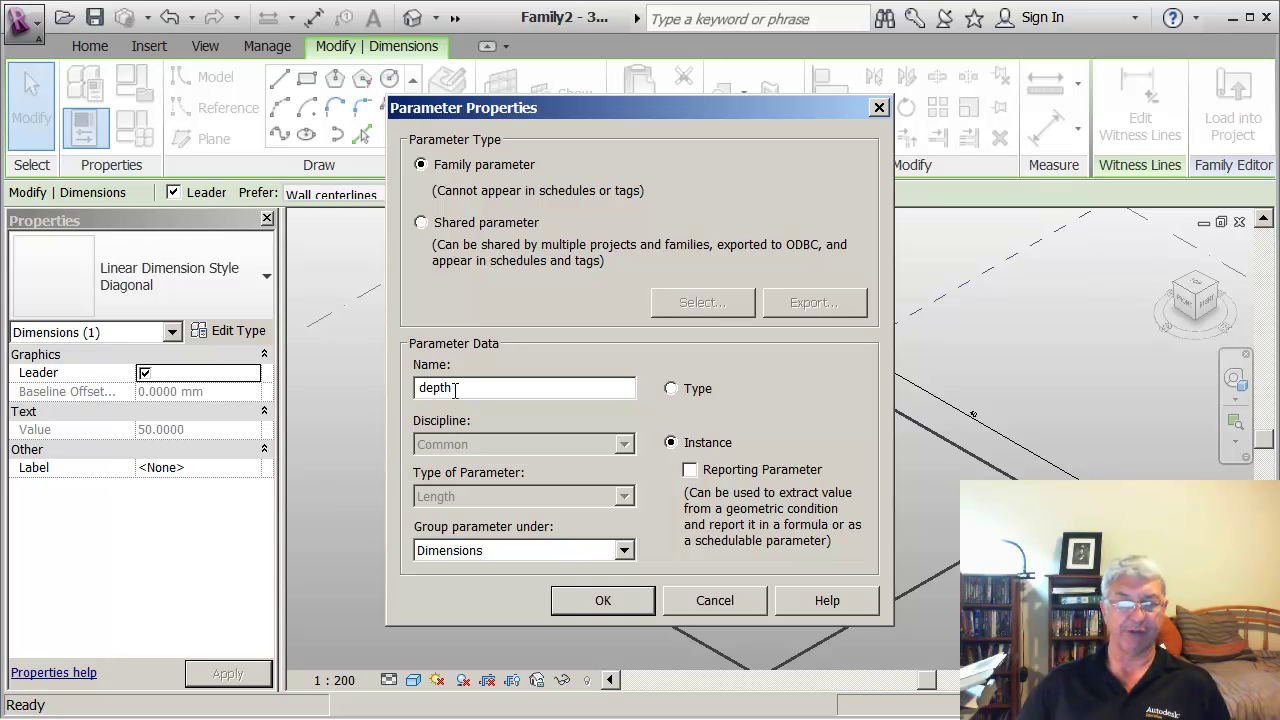
left_click(622, 600)
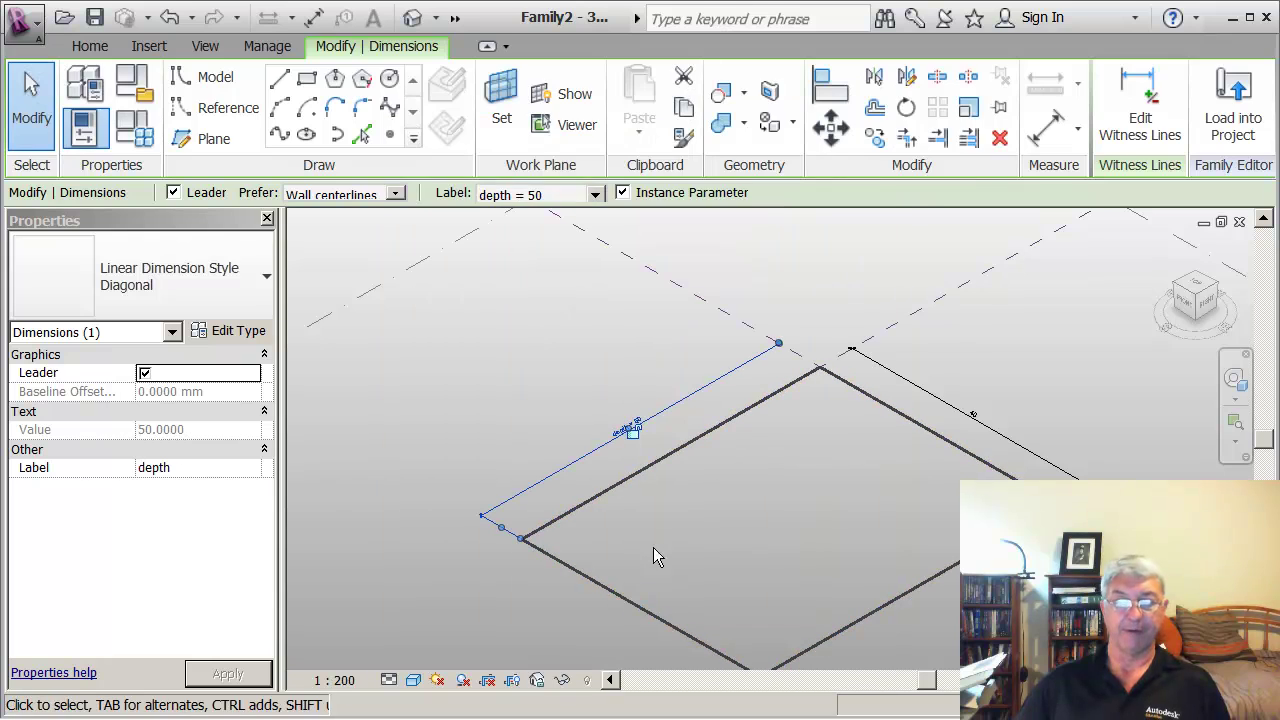
- Label the right-edge 40 dimension with a new instance parameter named 'width'
left_click(997, 352)
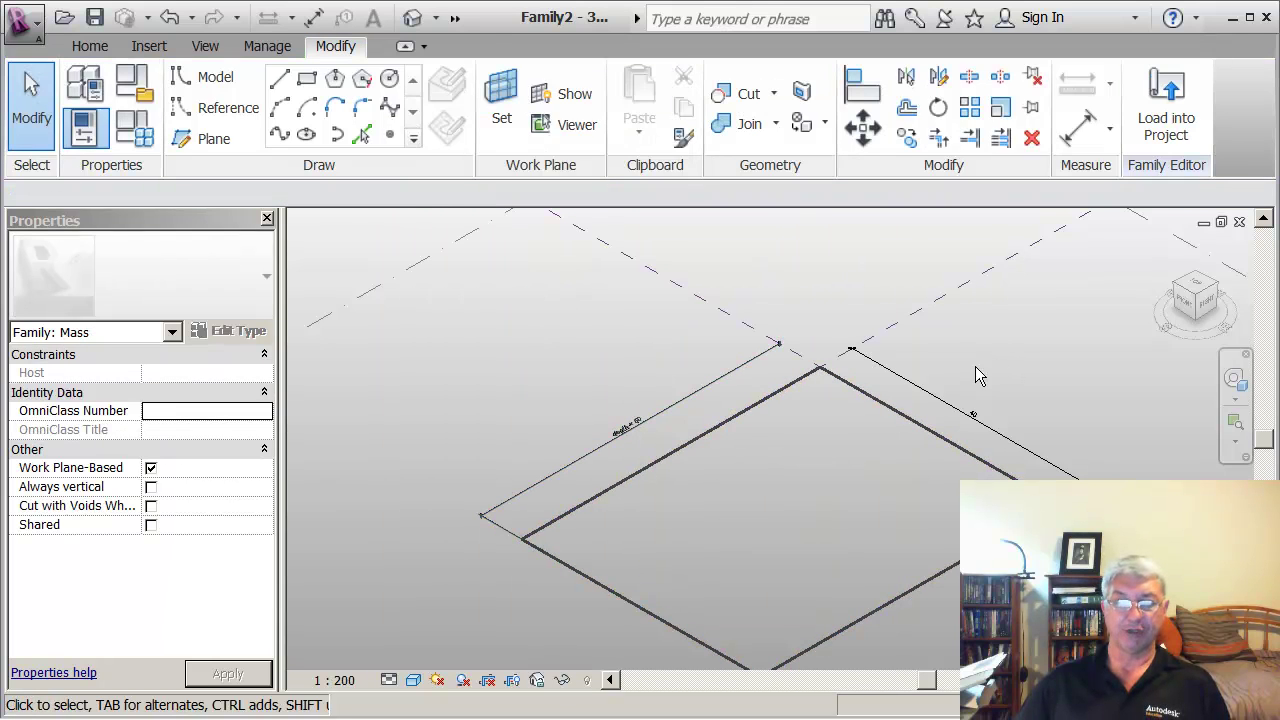
left_click(937, 403)
left_click(597, 194)
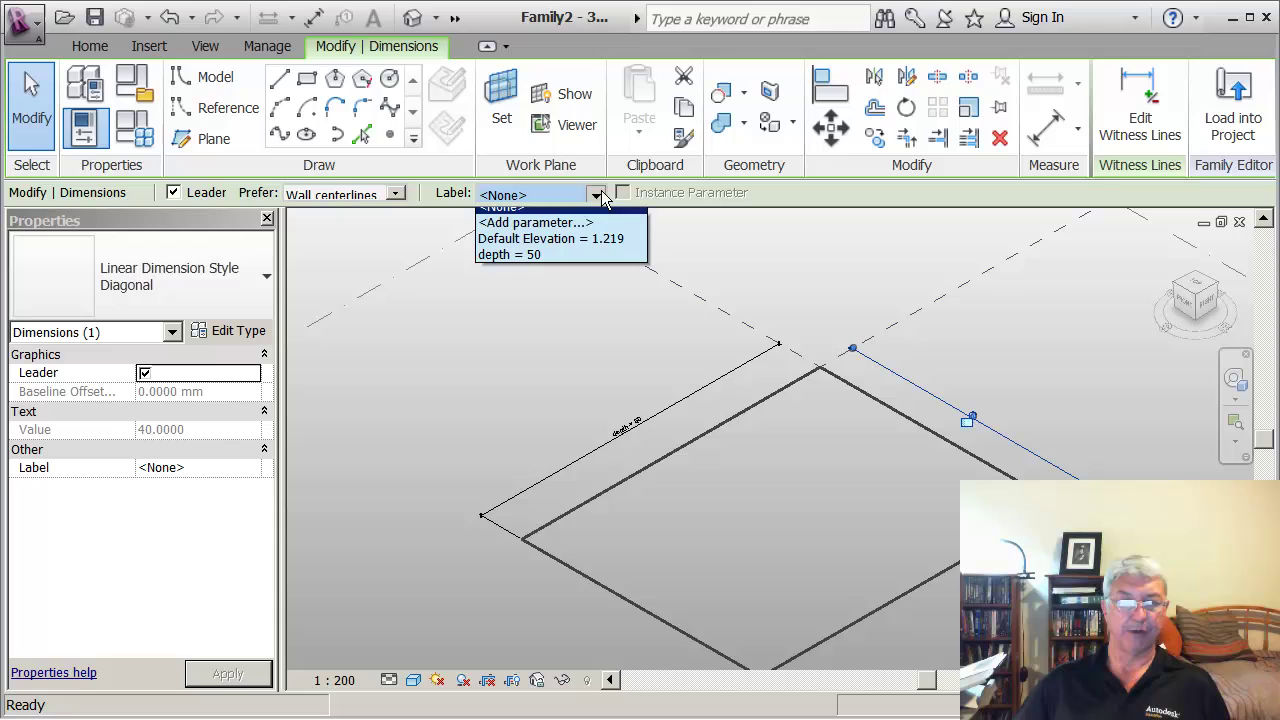
left_click(553, 234)
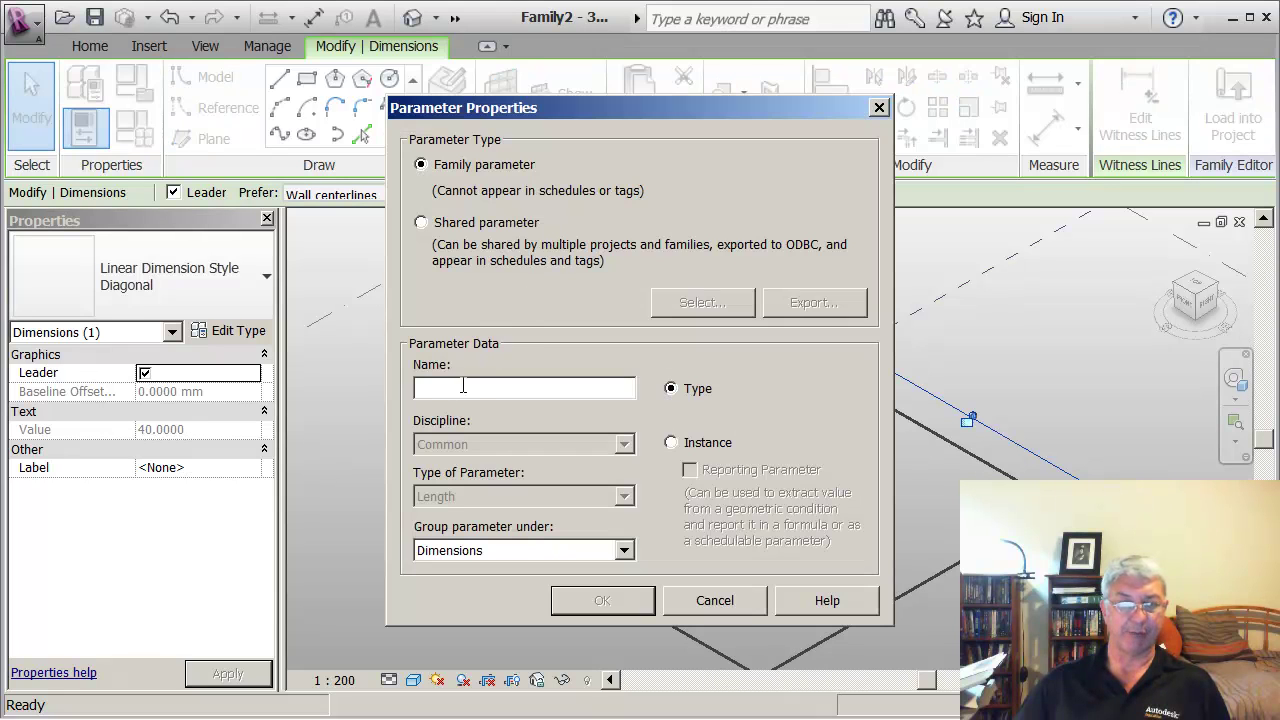
type("wid")
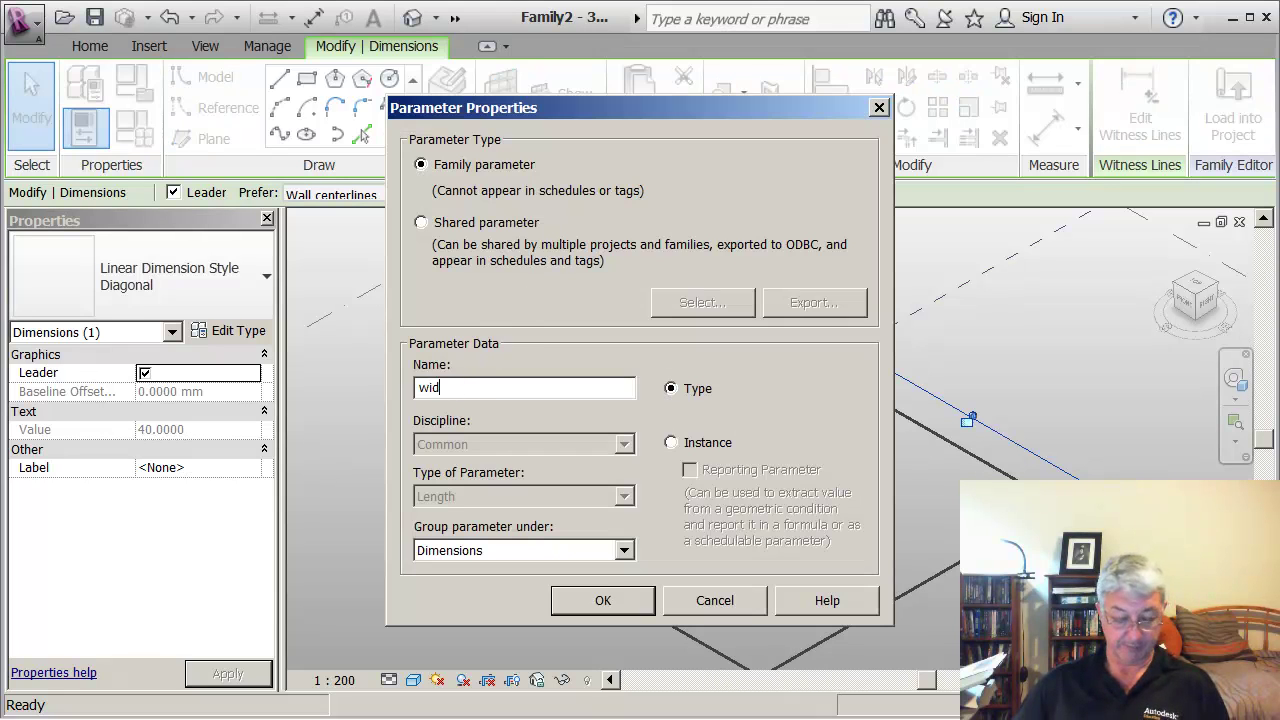
type("th")
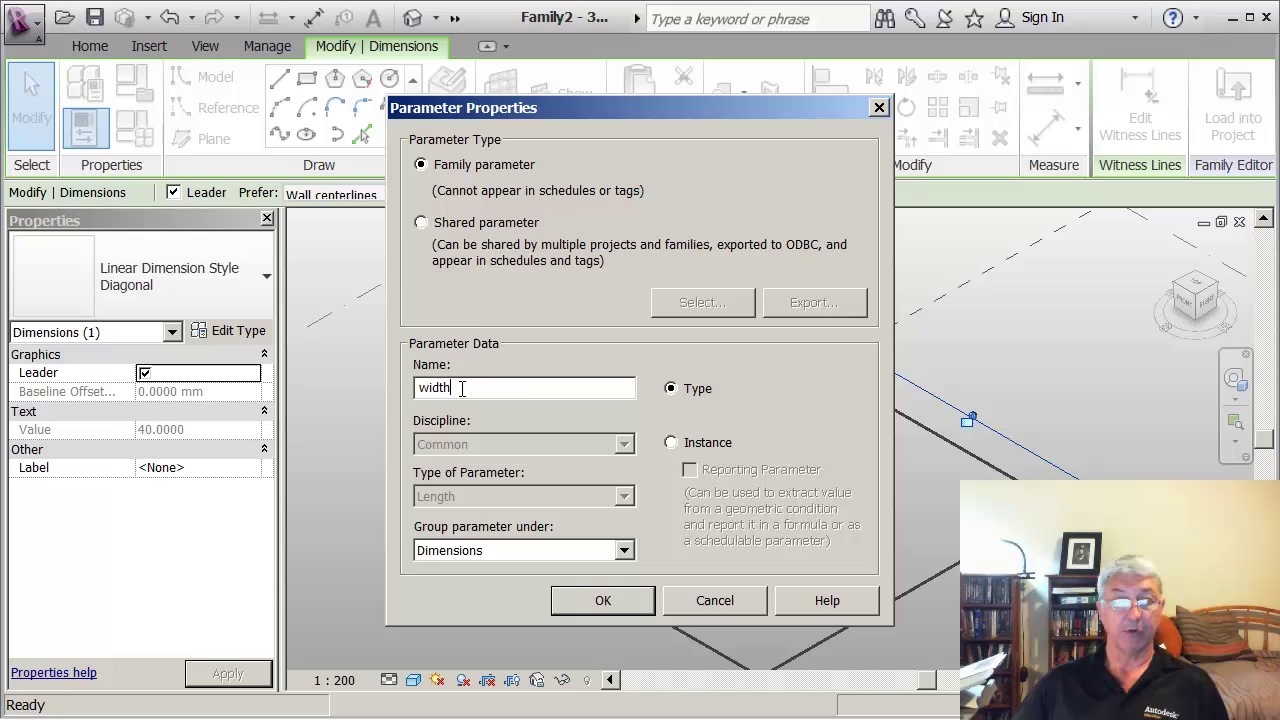
left_click(671, 443)
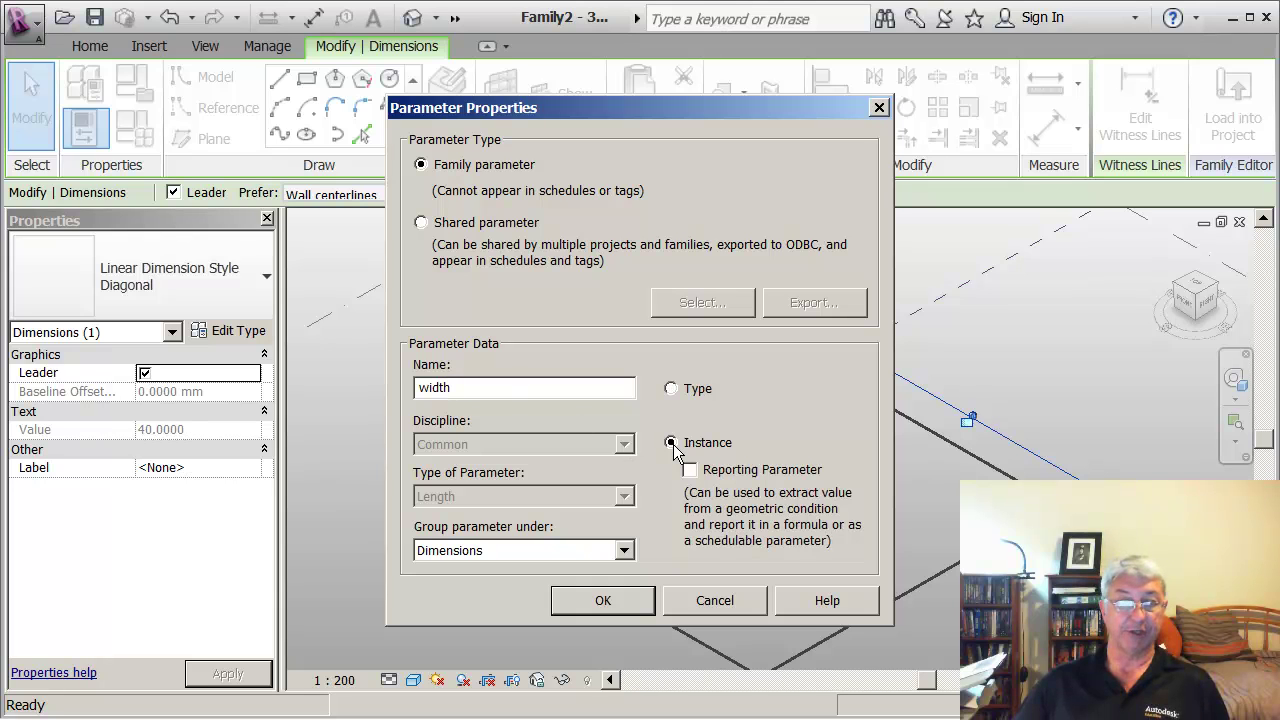
left_click(625, 601)
left_click(739, 500)
middle_click_drag(739, 500, 723, 477)
scroll(745, 455, "down", 2)
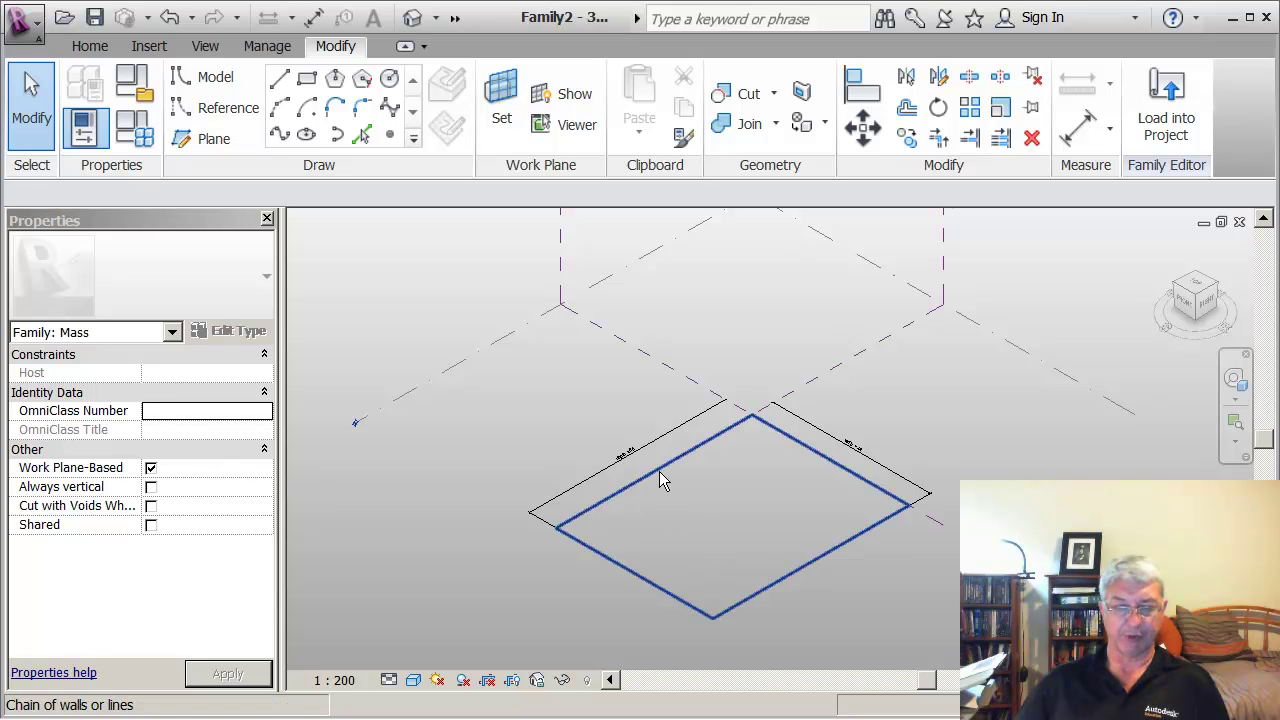
key("Tab")
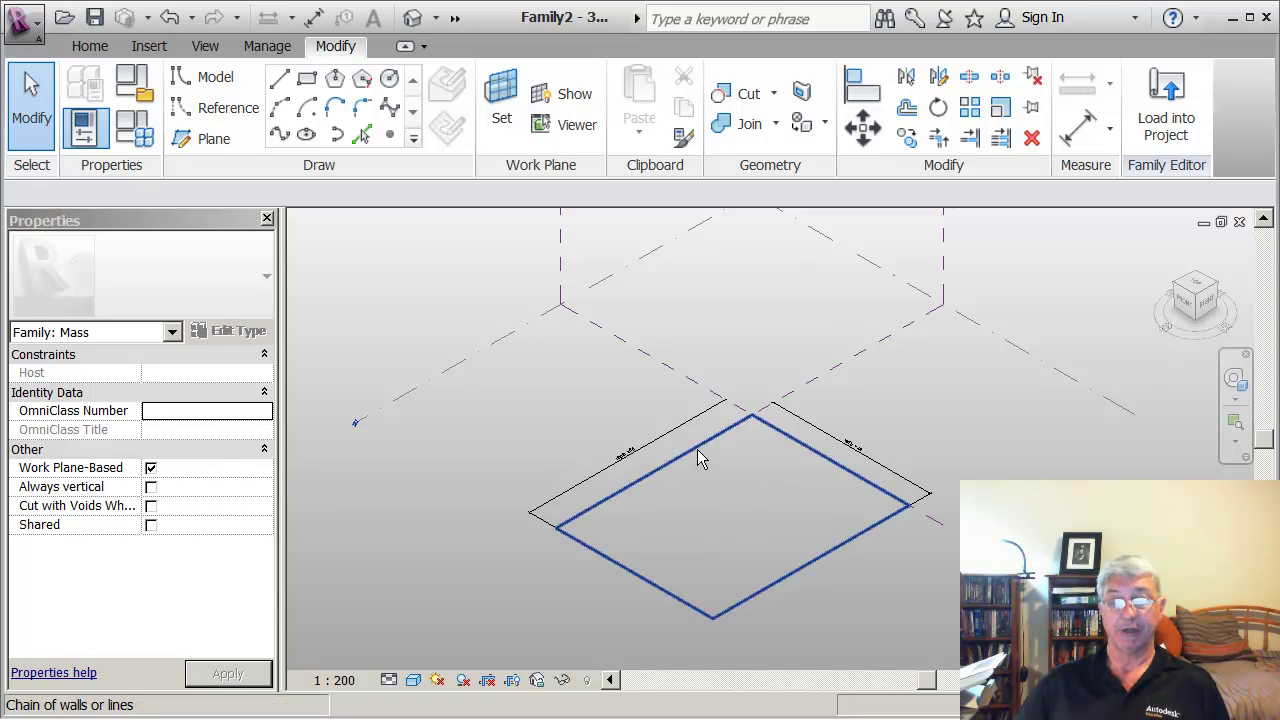
- Extrude the four-line square into a solid form, then select its top face
left_click(698, 456)
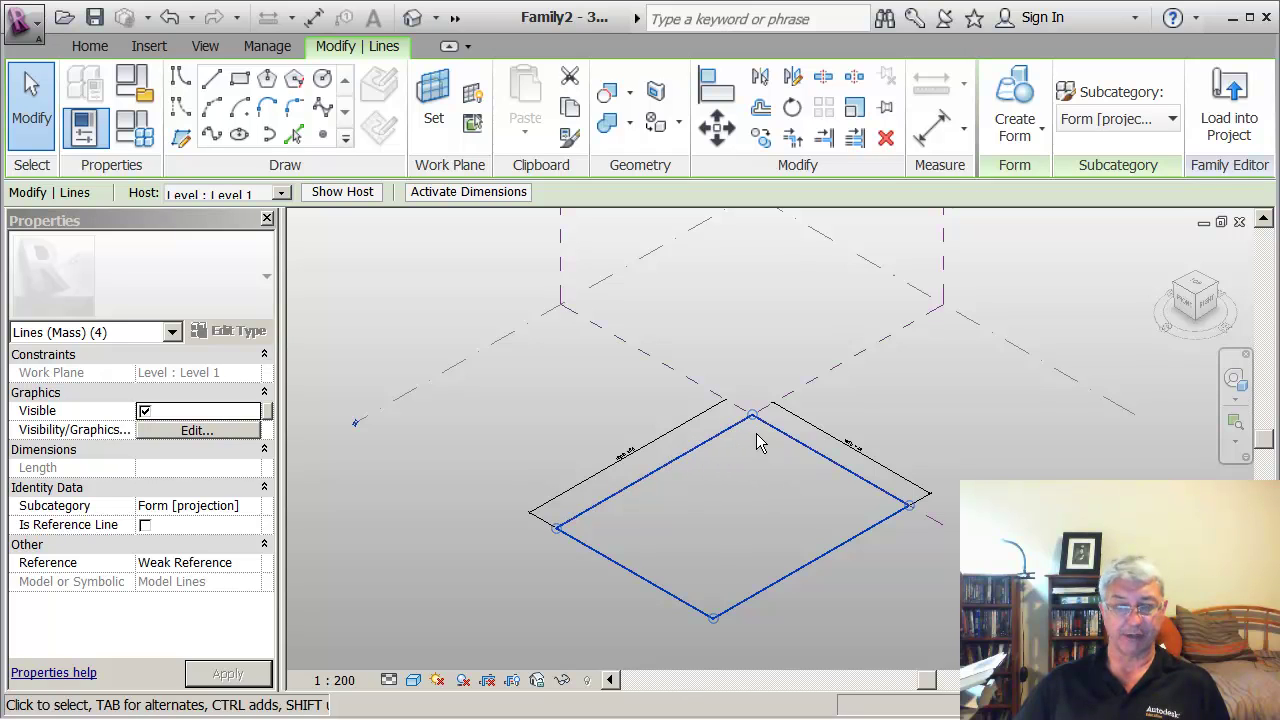
left_click(1015, 133)
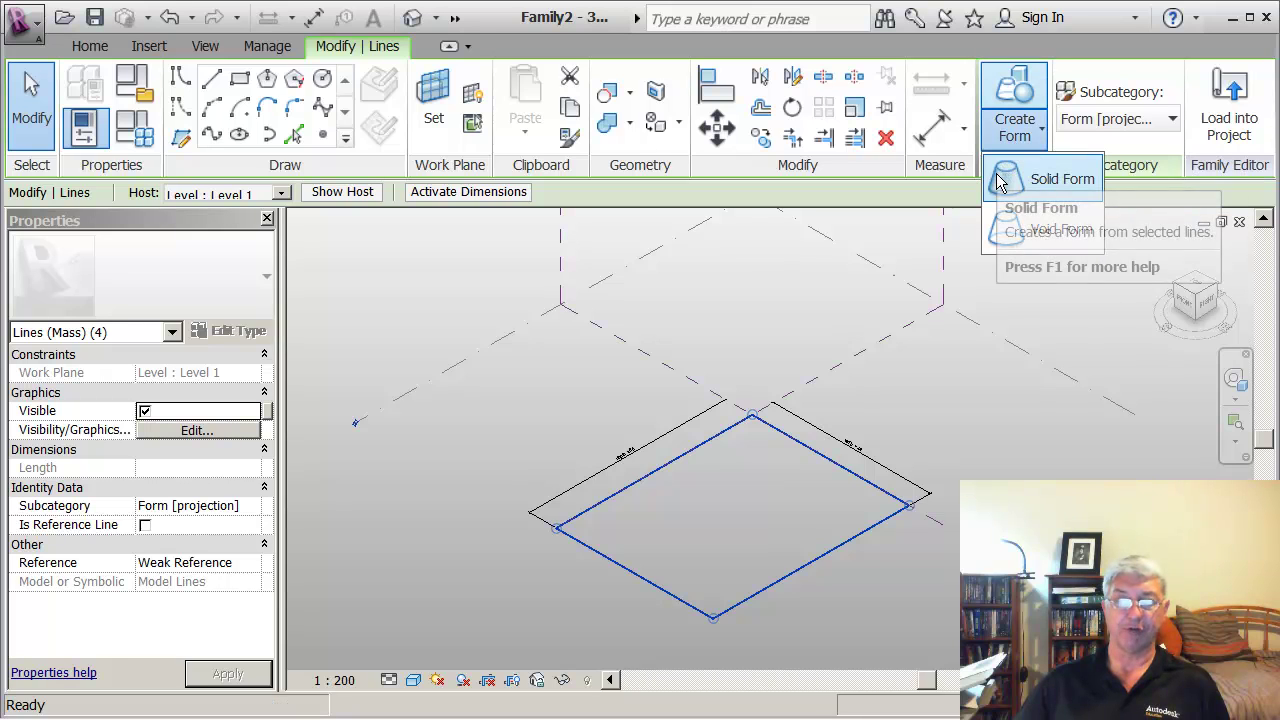
left_click(1000, 181)
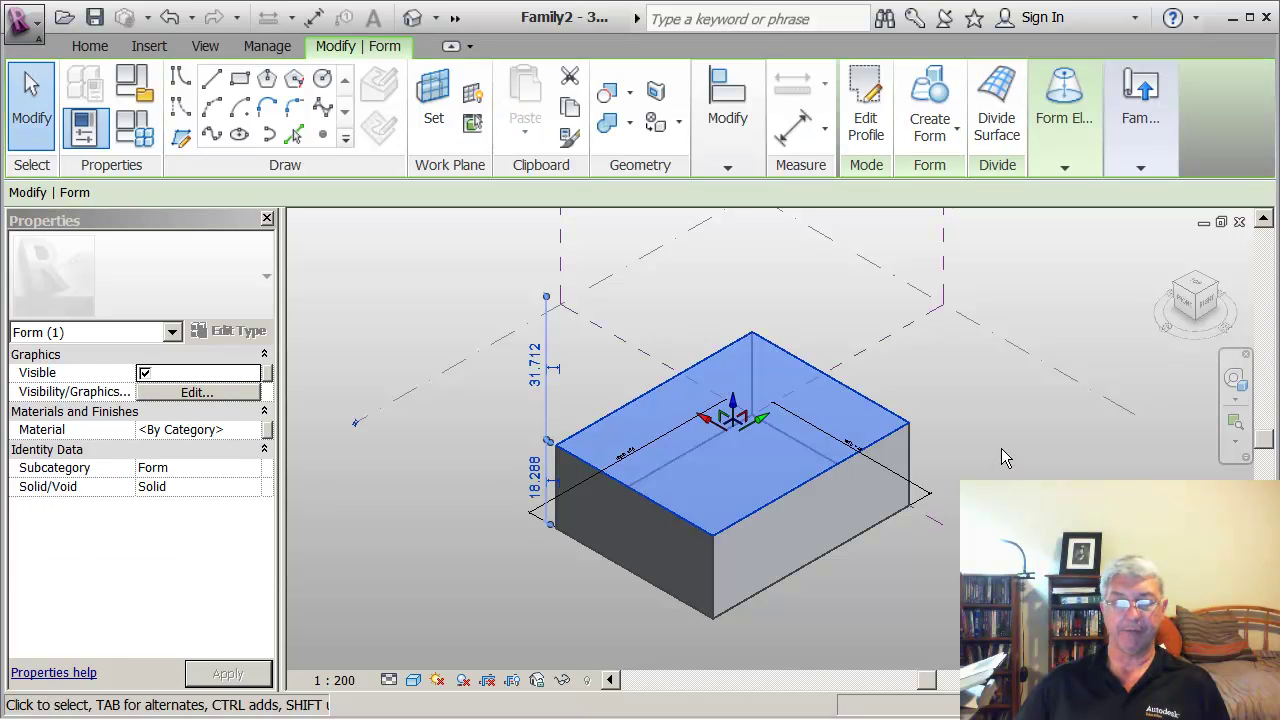
left_click(1001, 448)
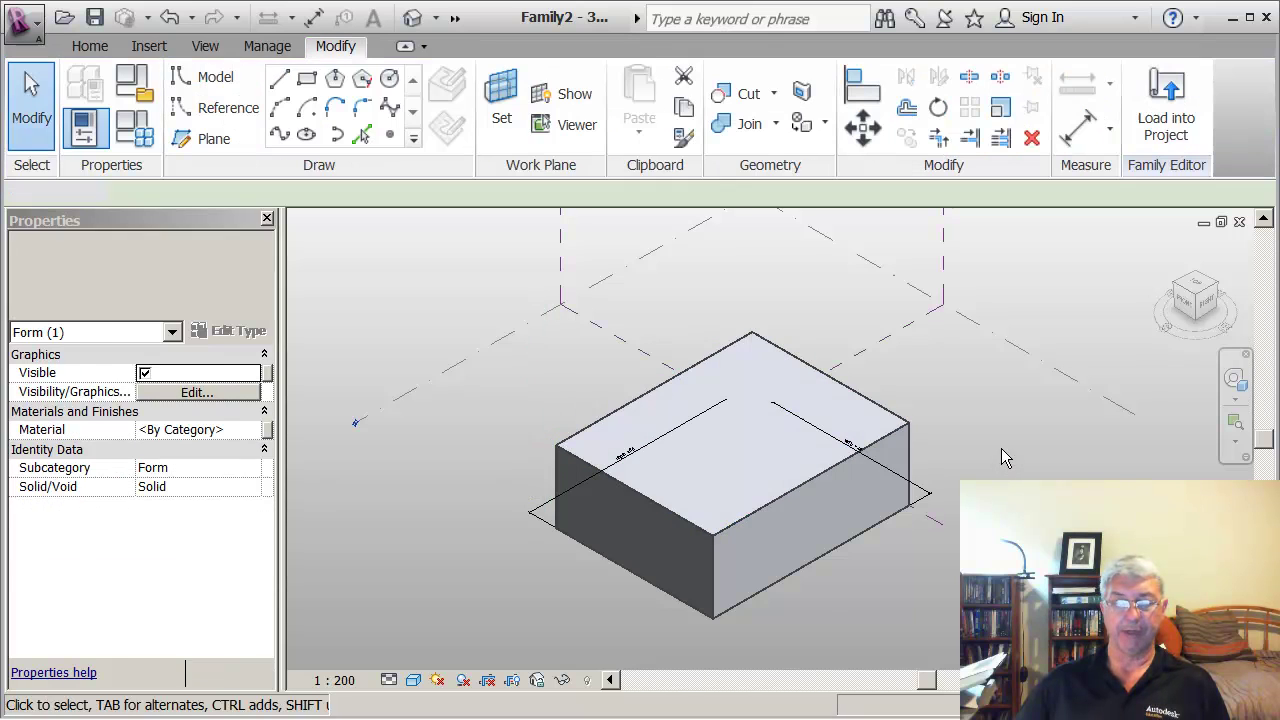
left_click(731, 452)
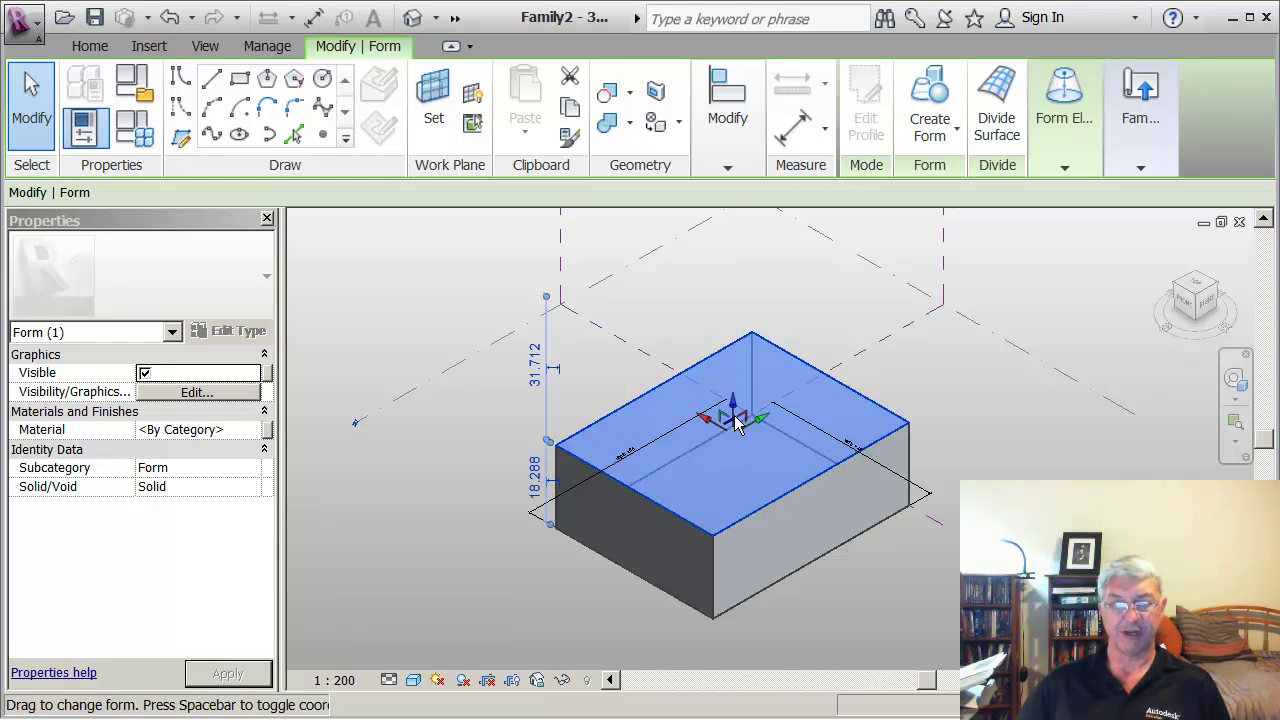
- Change the top face's 32.3951 temporary dimension to 50, making the box a cube
left_click_drag(733, 405, 734, 349)
left_click(973, 438)
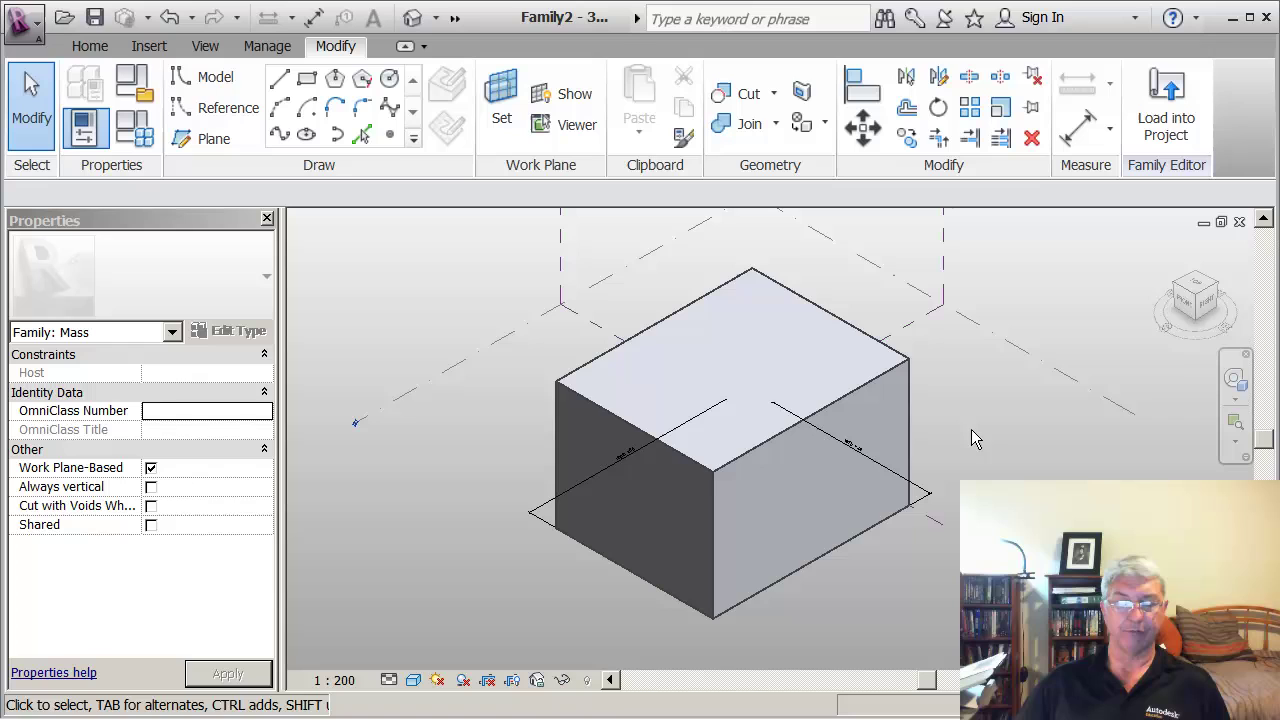
scroll(767, 495, "down", 1)
scroll(767, 498, "down", 3)
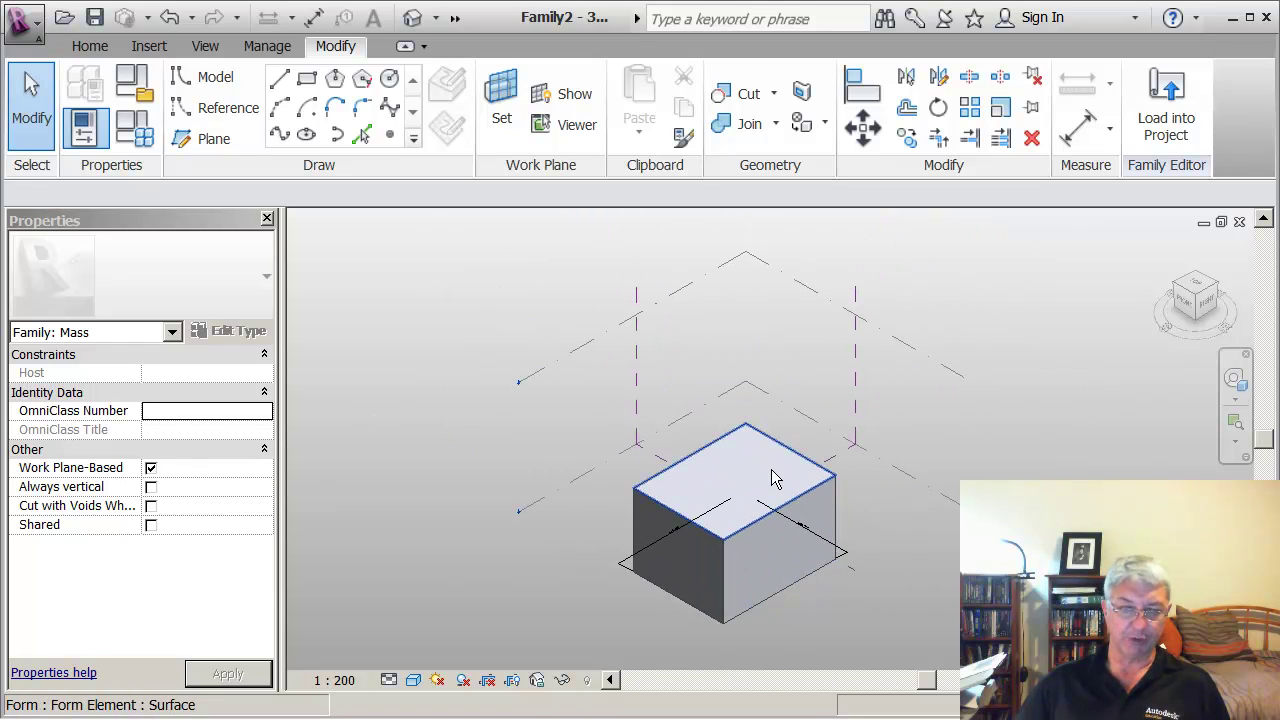
left_click(738, 462)
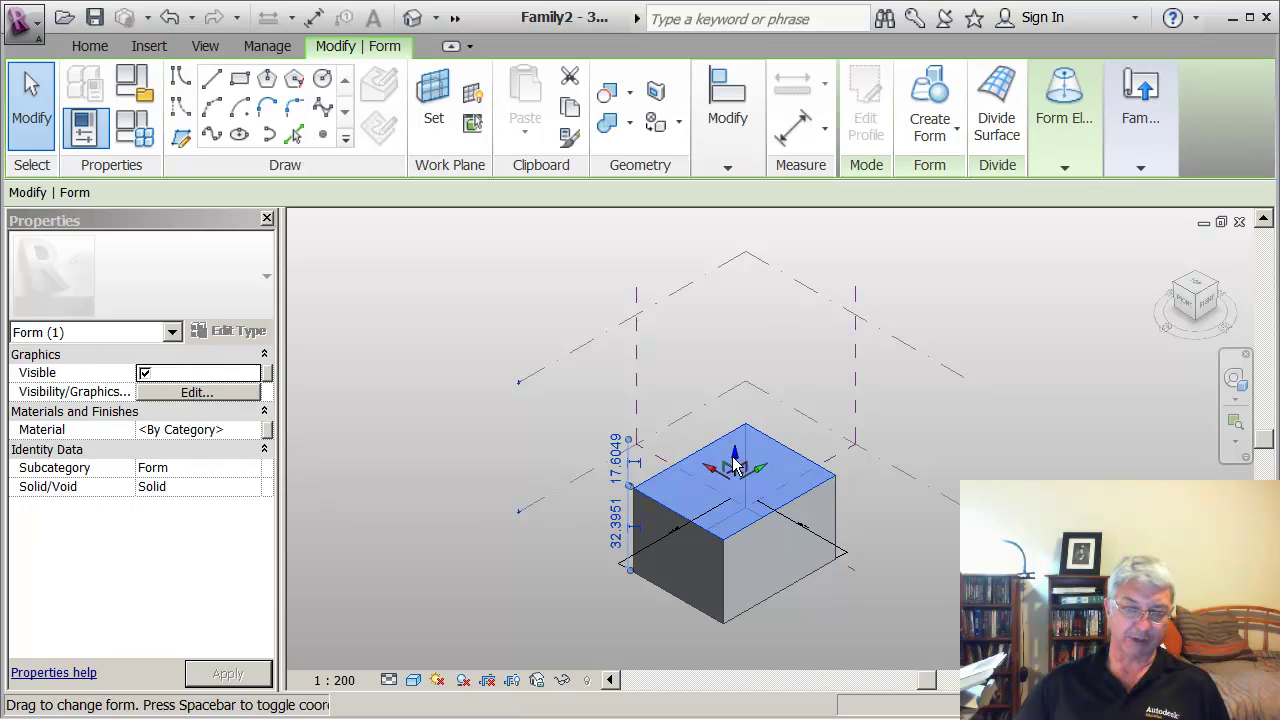
left_click(620, 532)
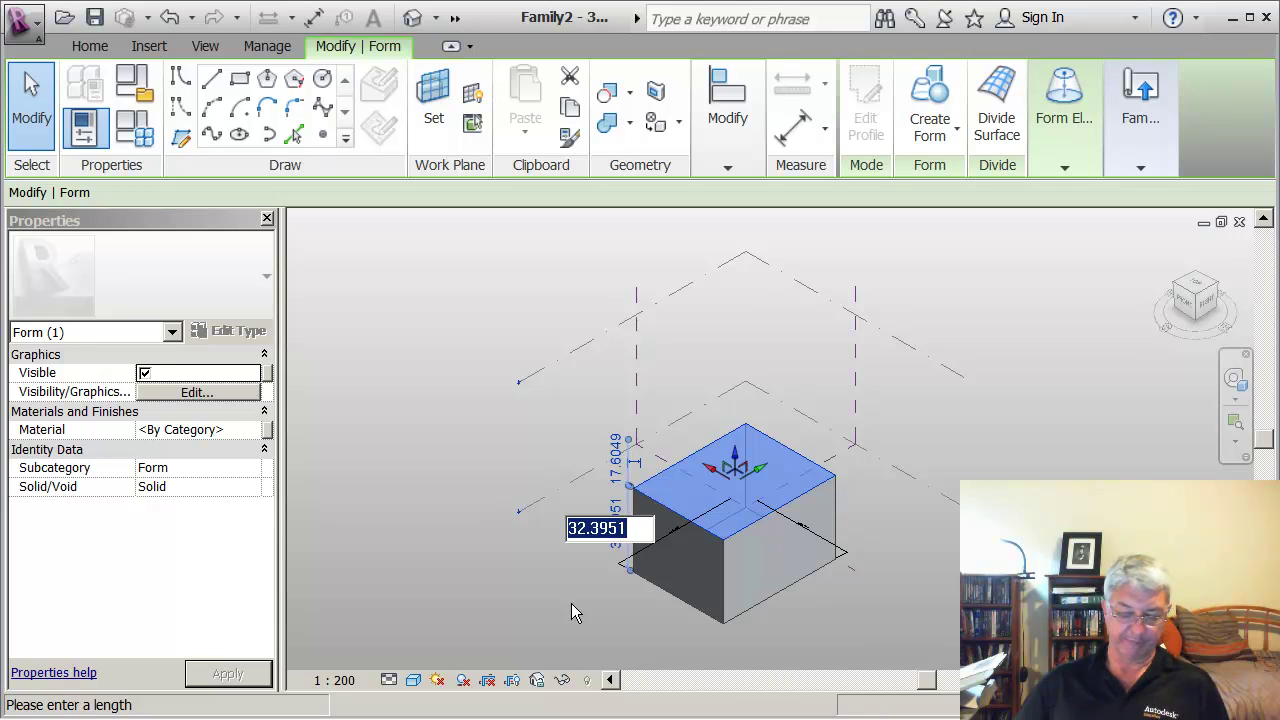
type("50")
key("Return")
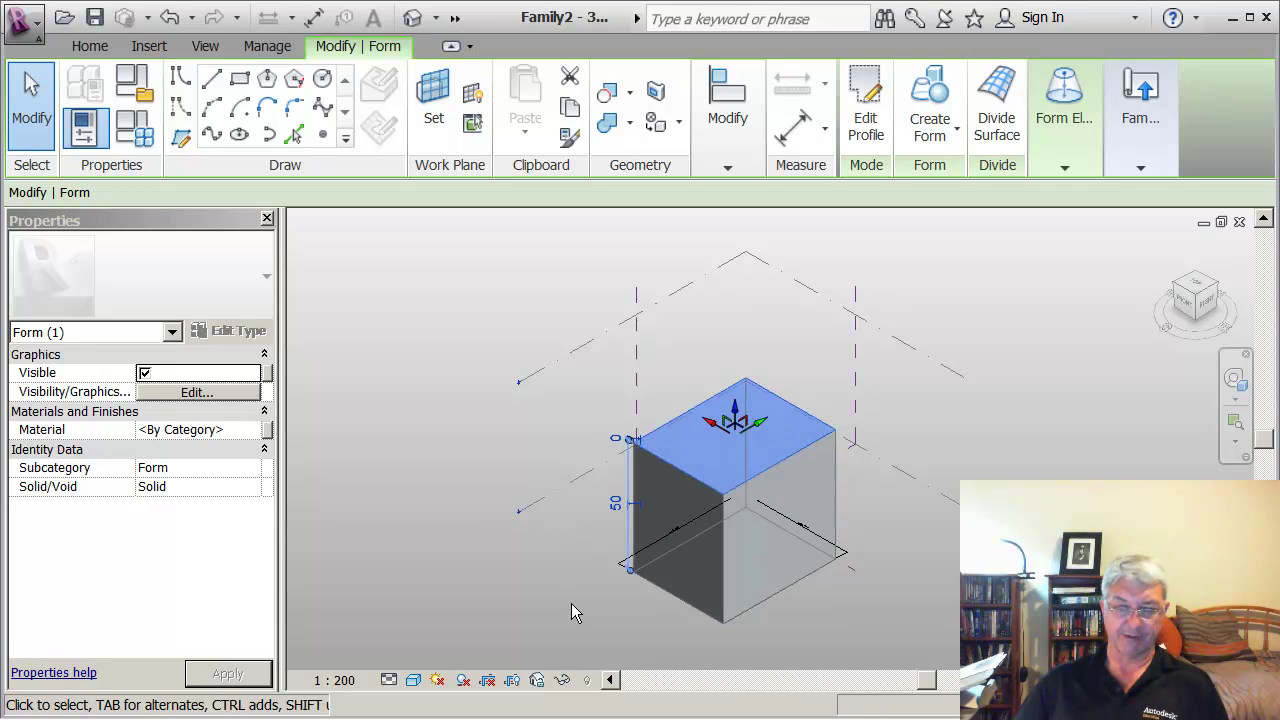
key("Escape")
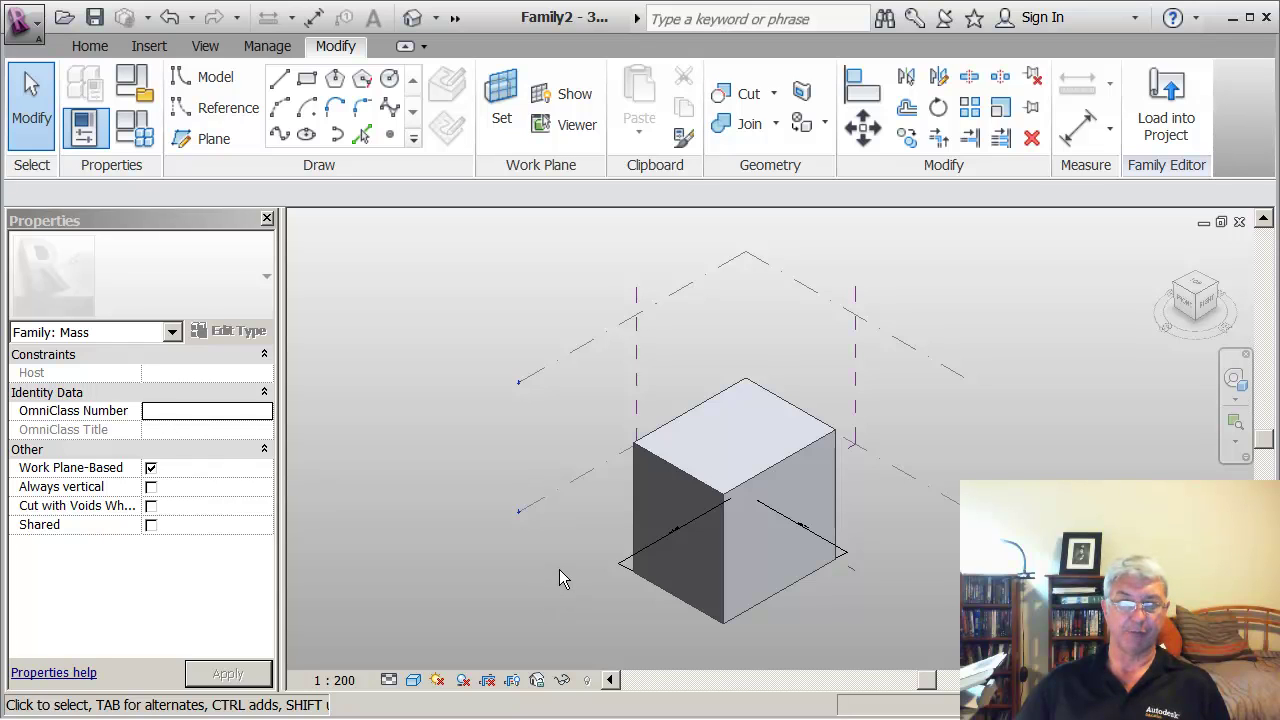
- Snap the cube's top face onto Level 2 and lock it with the padlock
left_click(730, 431)
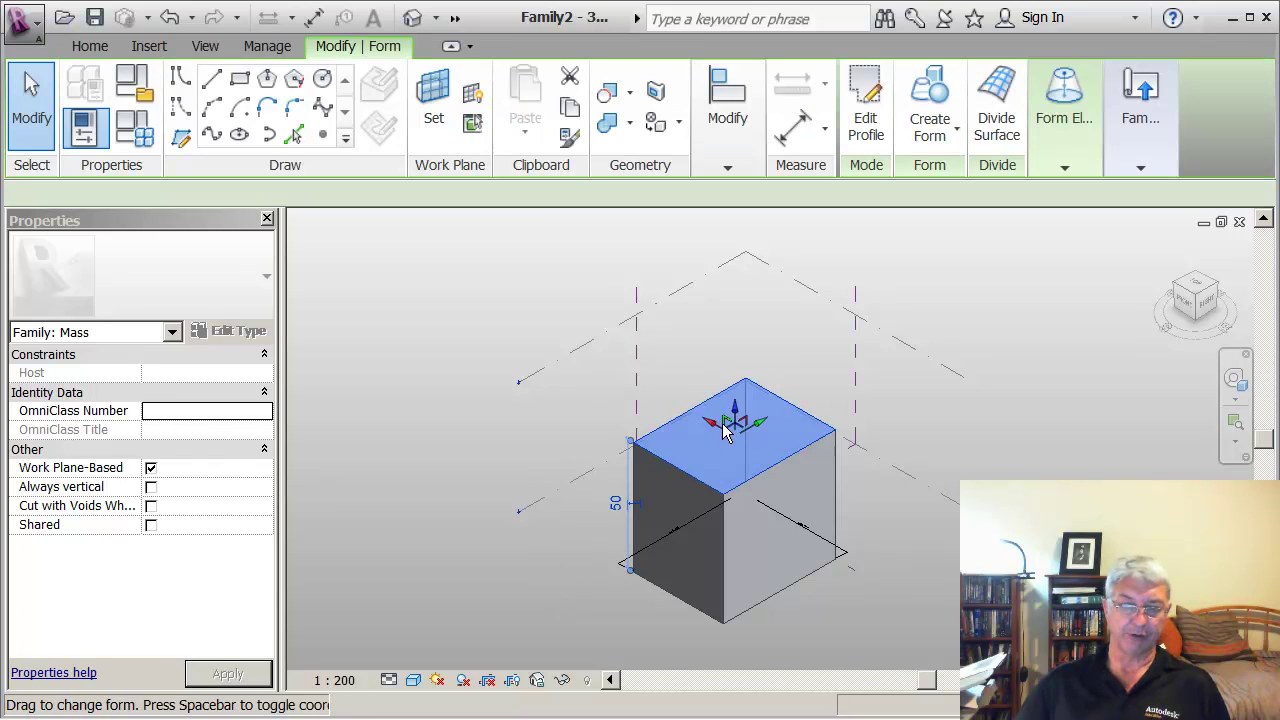
mouse_move(734, 414)
left_mouse_down()
mouse_move(733, 360)
mouse_move(722, 408)
left_mouse_up()
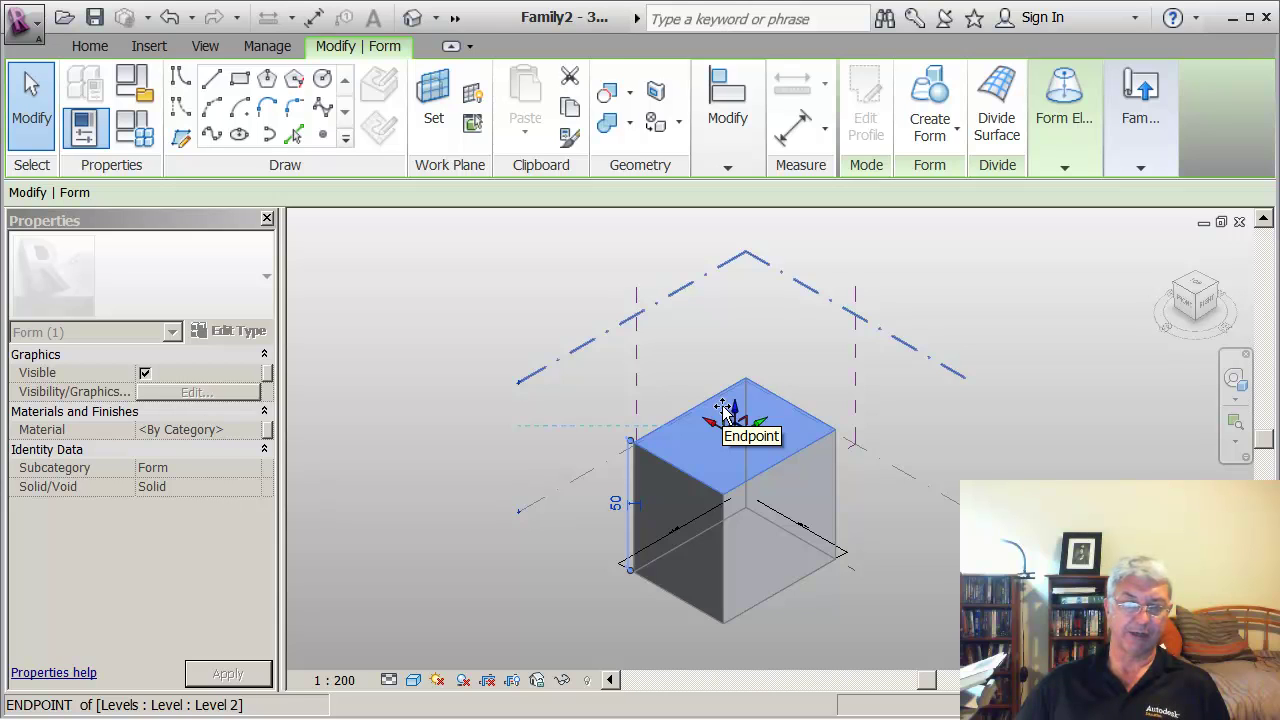
left_click_drag(722, 408, 716, 404)
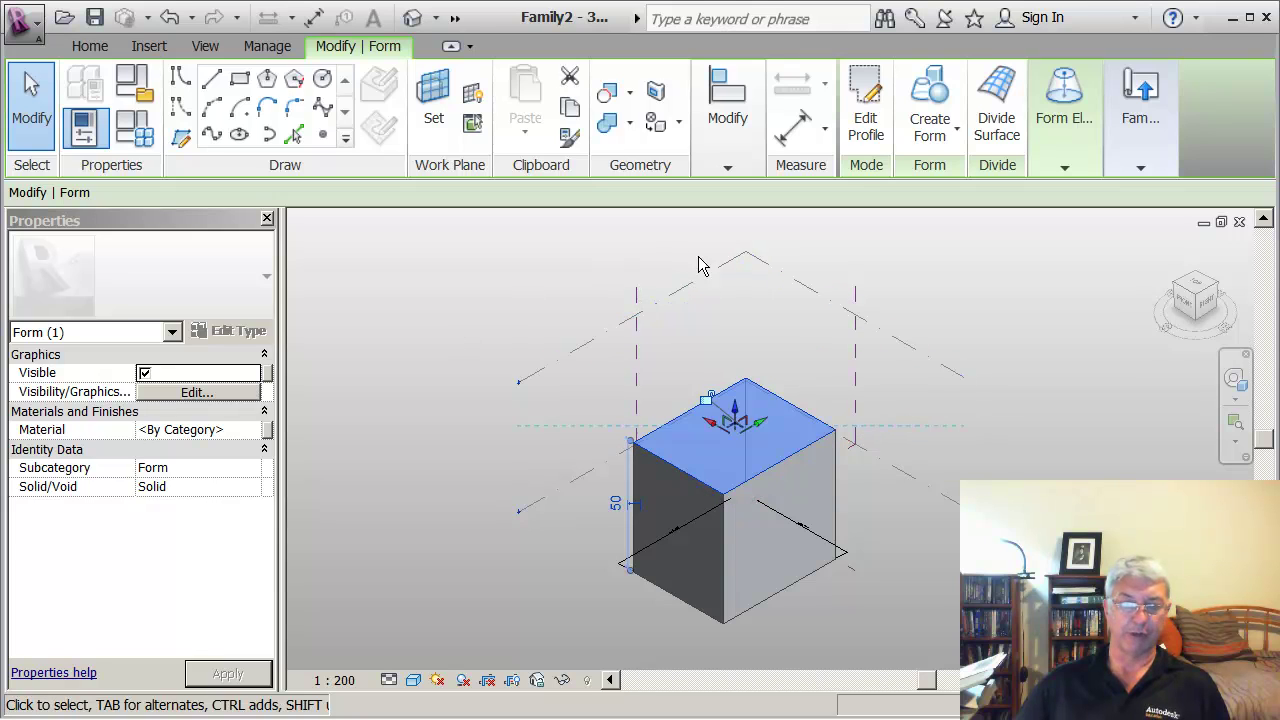
left_click(706, 400)
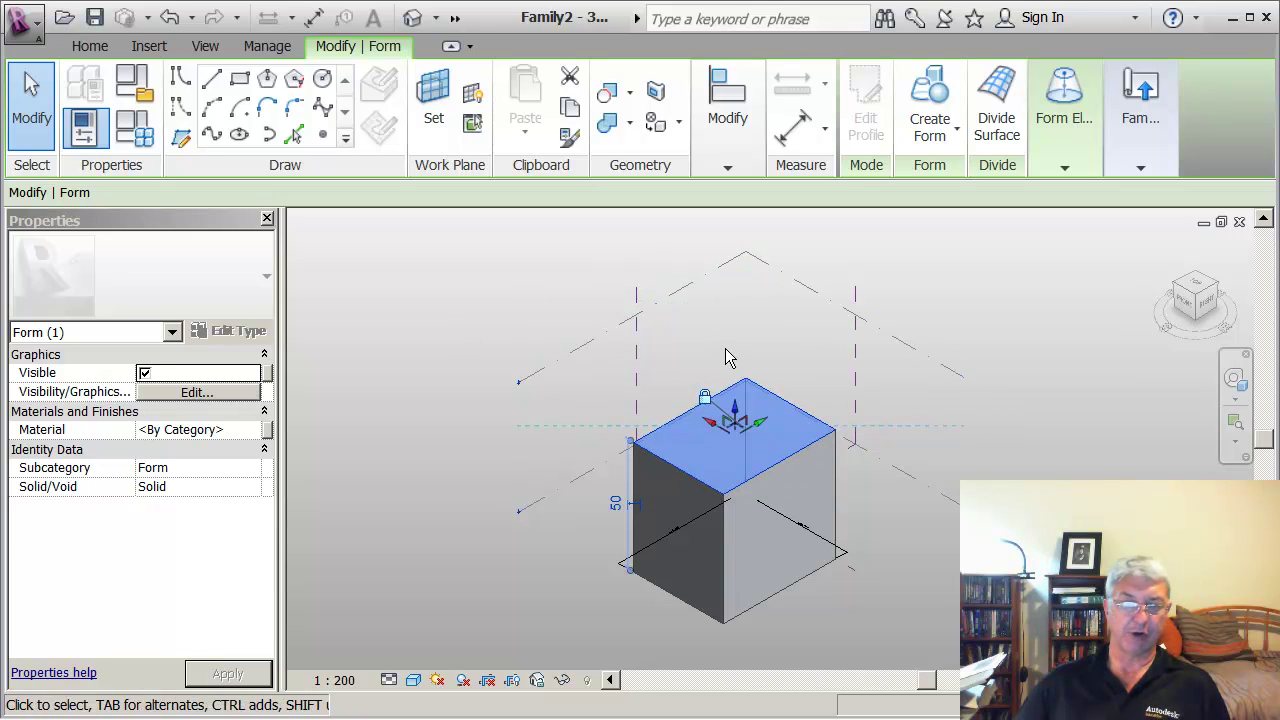
left_click(726, 343)
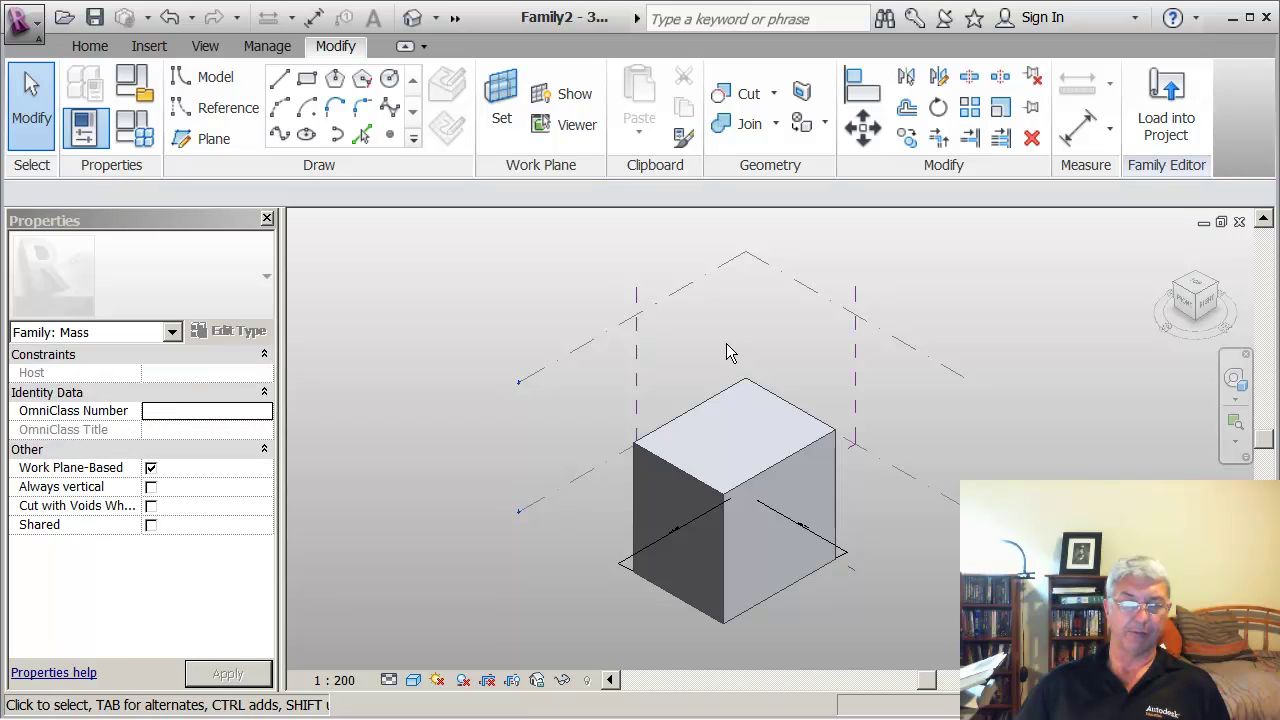
- Drag Level 2 down, then up to elevation 55, confirming the box top follows
left_click(594, 344)
left_click_drag(592, 348, 584, 373)
left_click(500, 328)
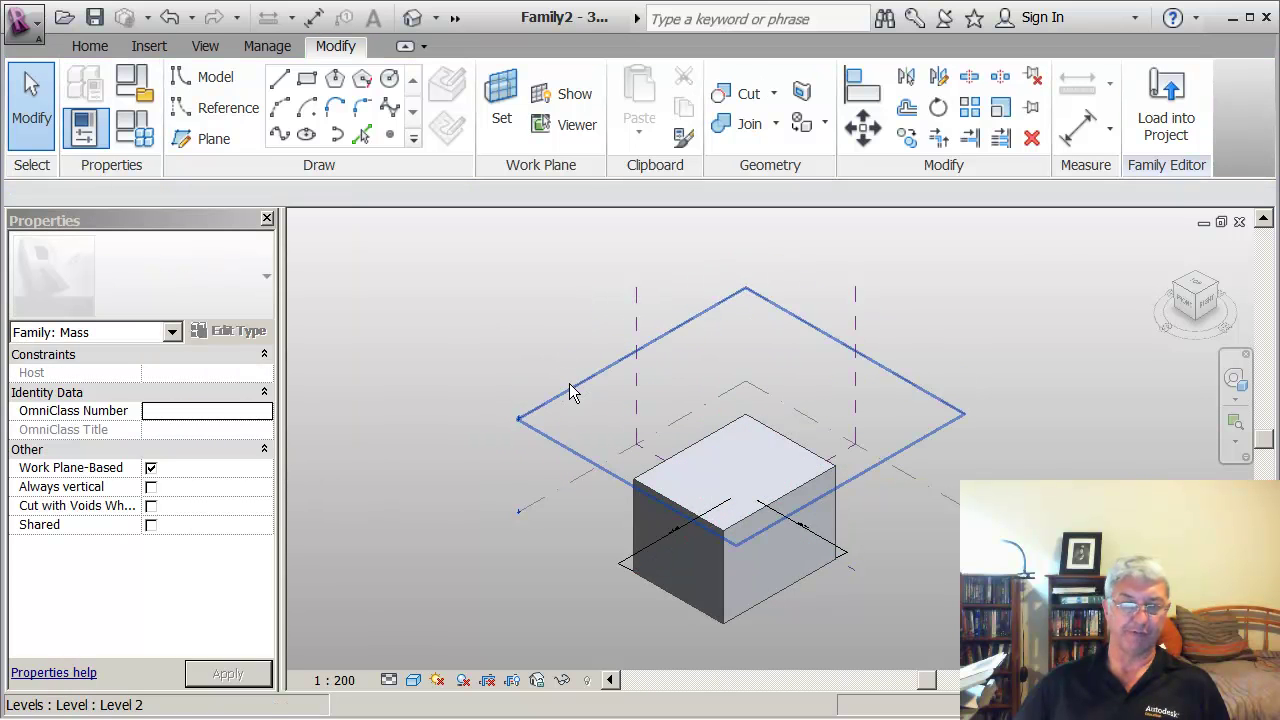
left_click(577, 380)
left_click_drag(578, 372, 560, 334)
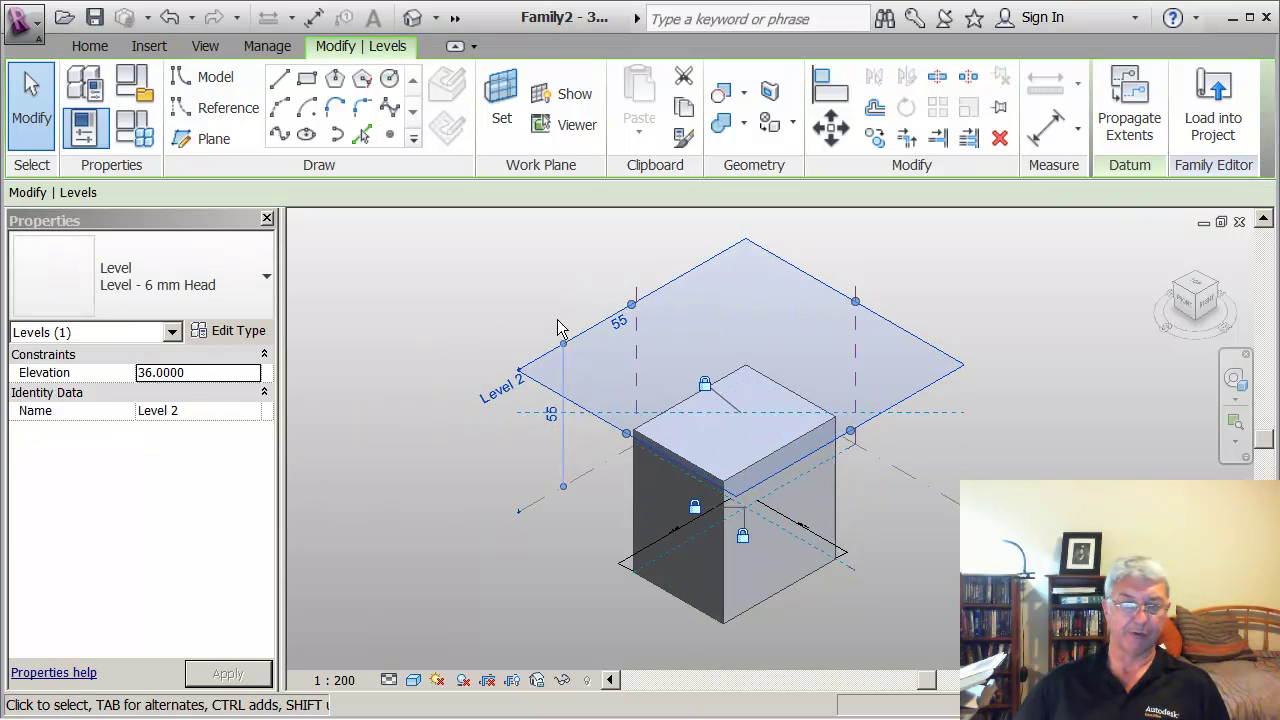
left_click(557, 316)
left_click(567, 340)
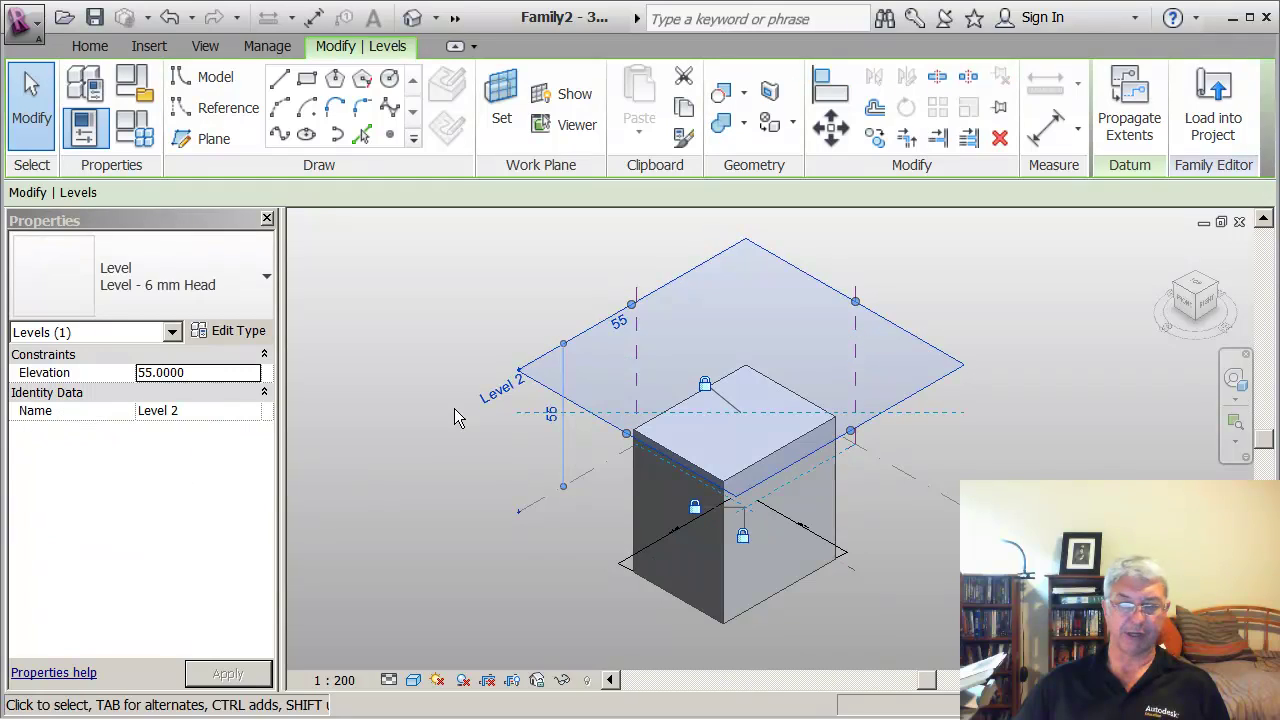
left_click(534, 438)
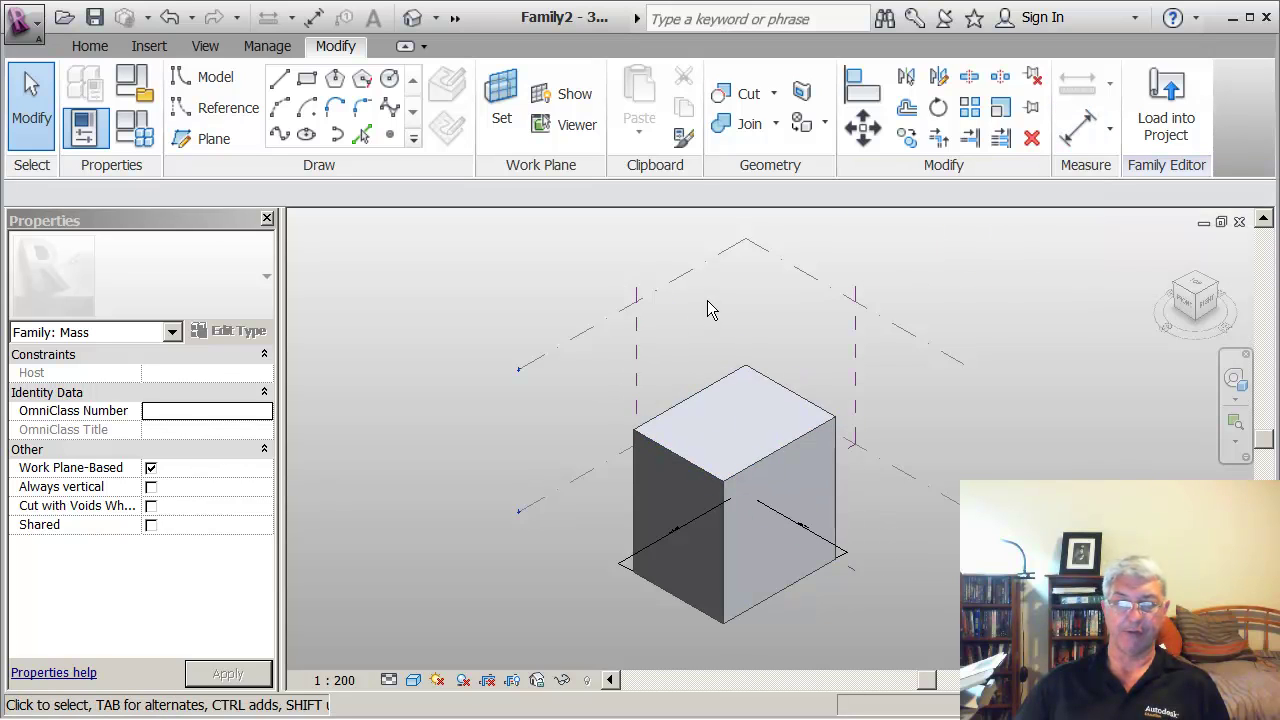
- Place an aligned dimension for the 55 box height between the levels
left_click(637, 349)
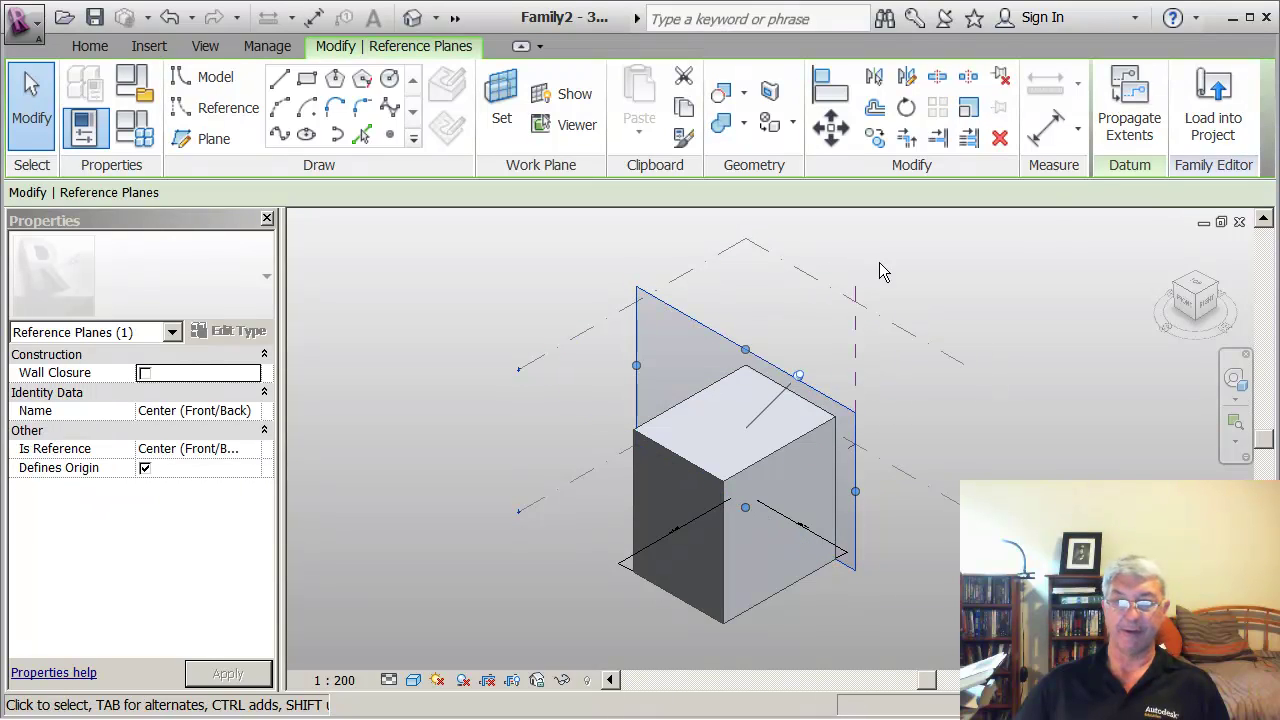
left_click(1046, 128)
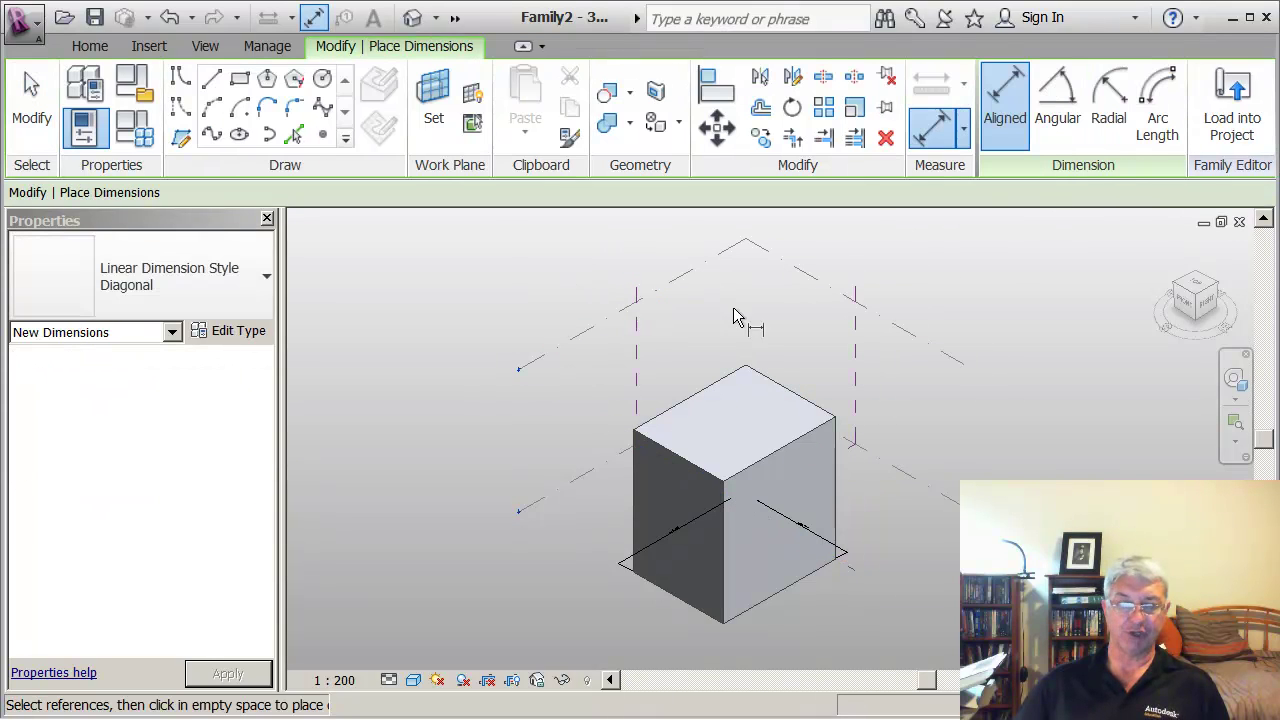
left_click(609, 450)
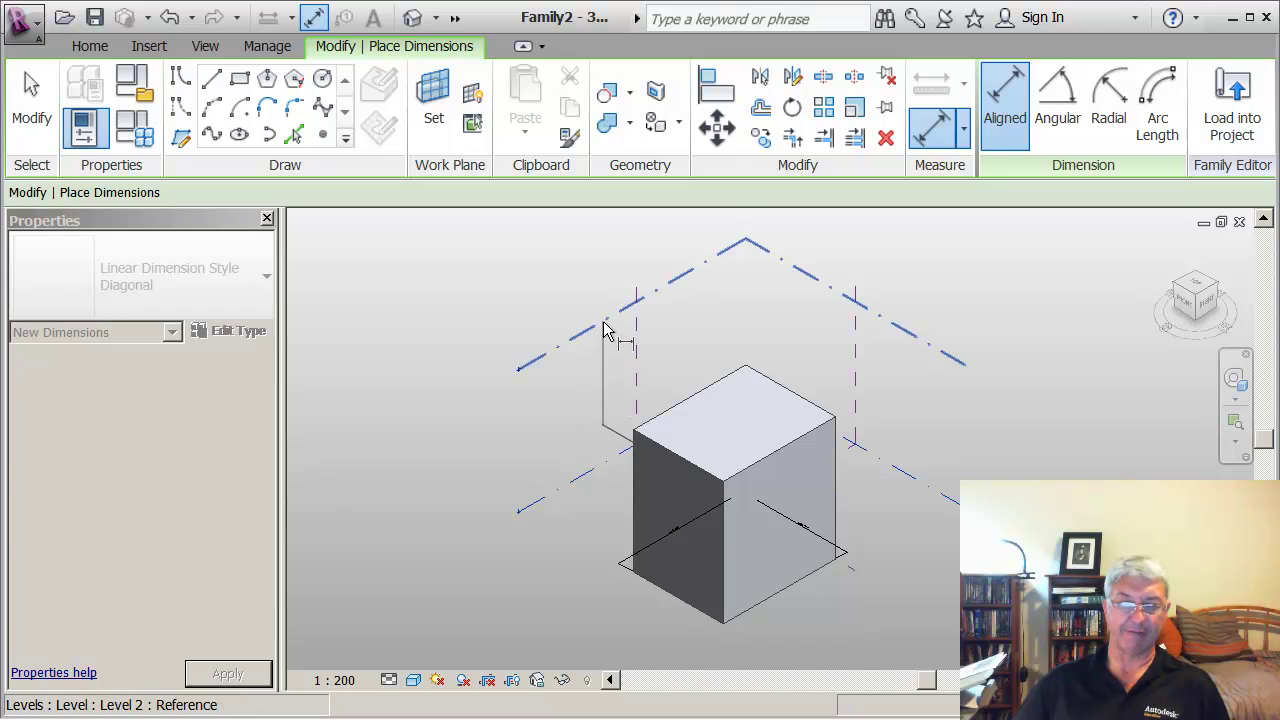
left_click(886, 410)
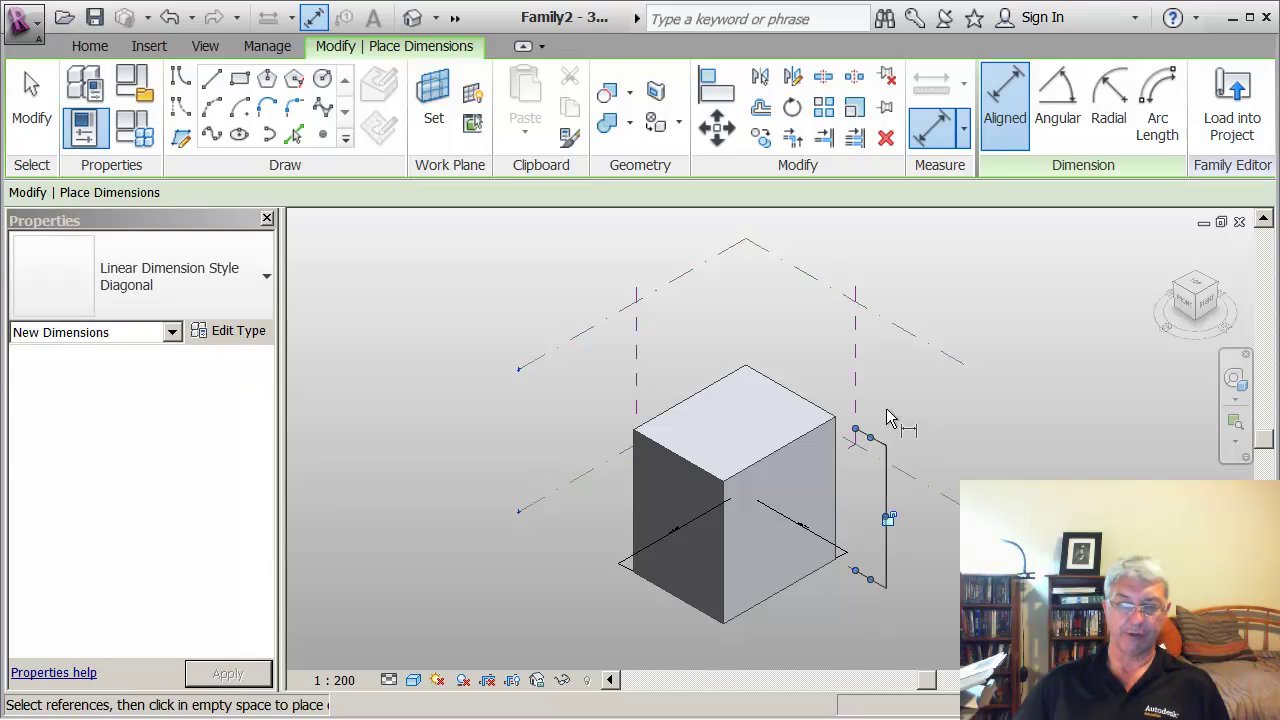
scroll(923, 540, "up", 5)
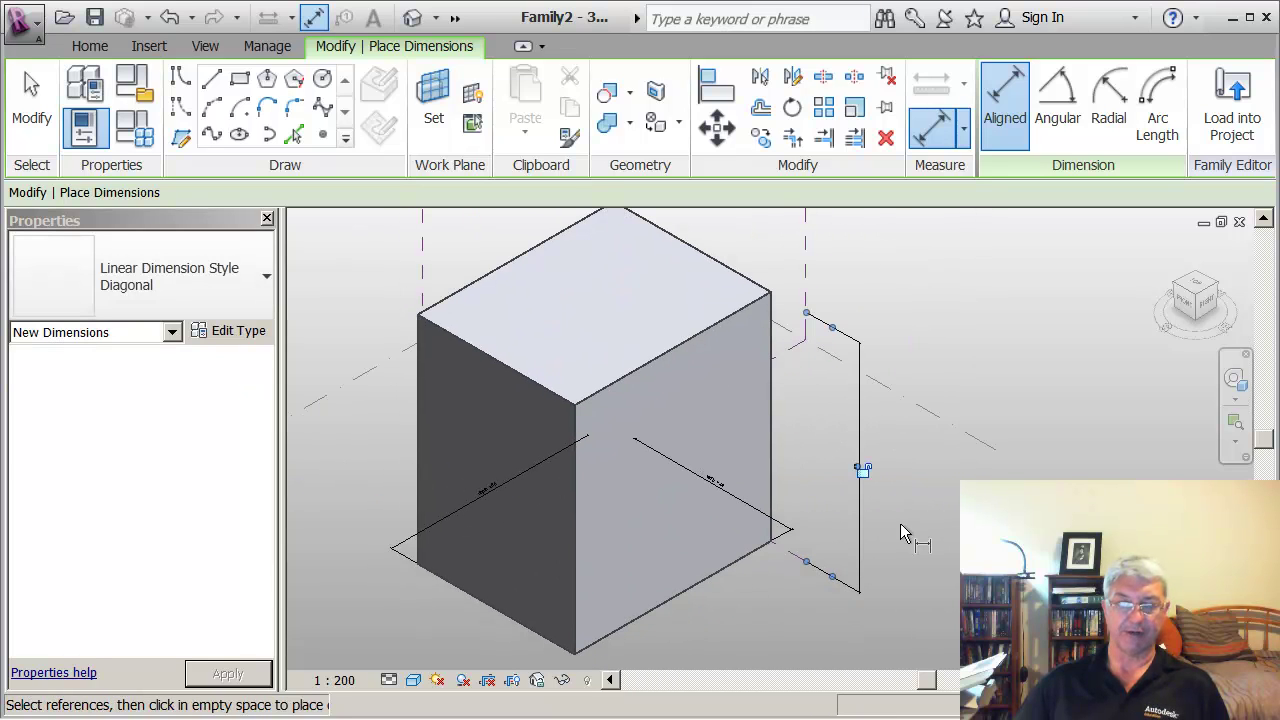
key("Escape")
key("Escape")
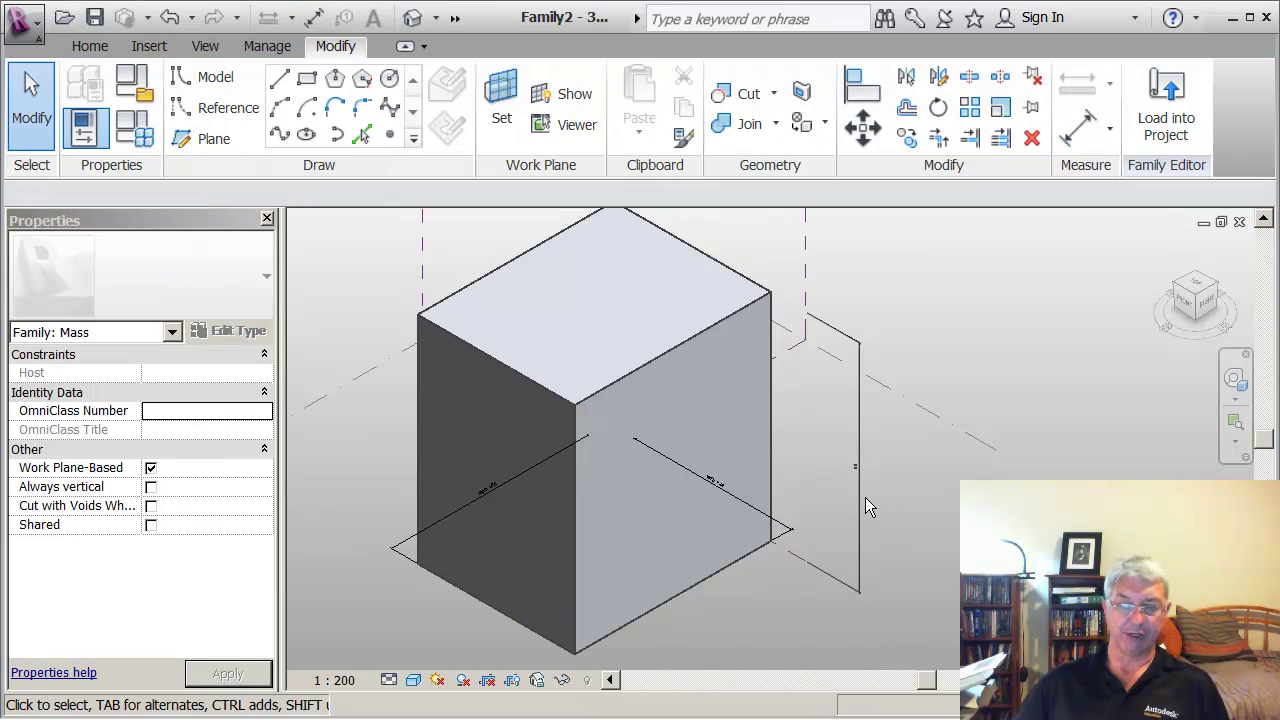
- Label the height dimension with a new instance parameter named height
left_click(859, 498)
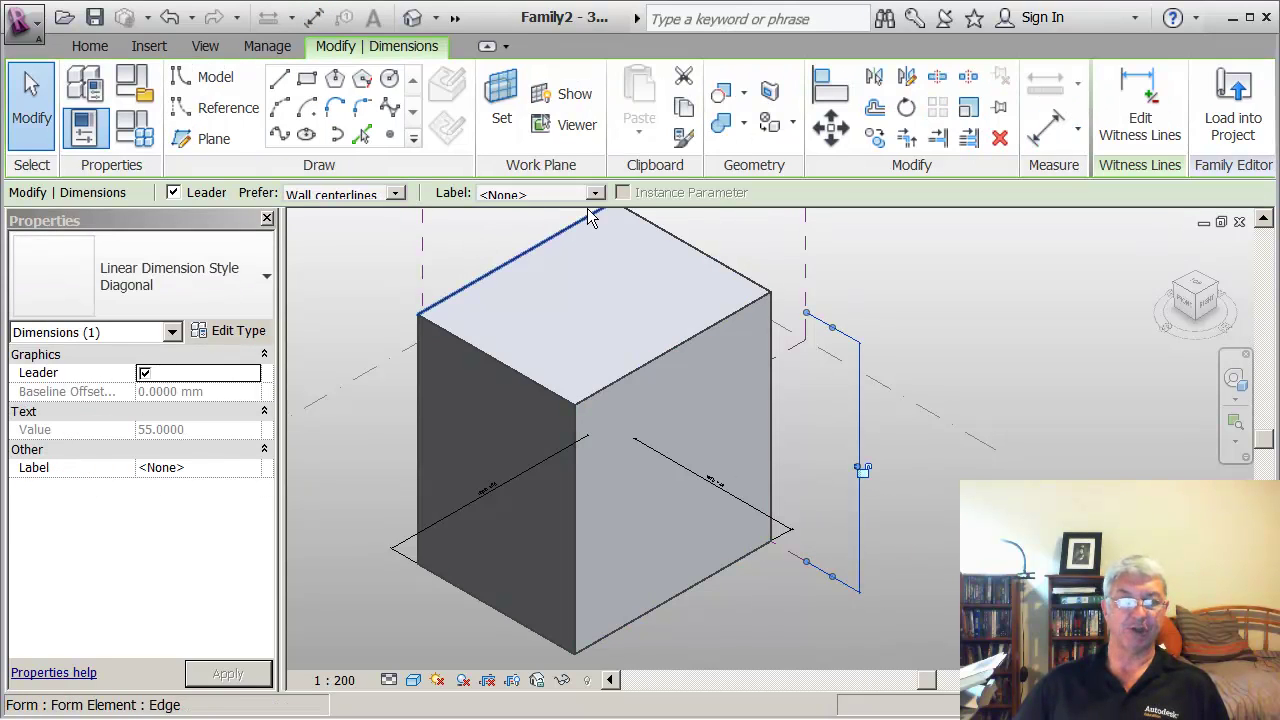
left_click(595, 194)
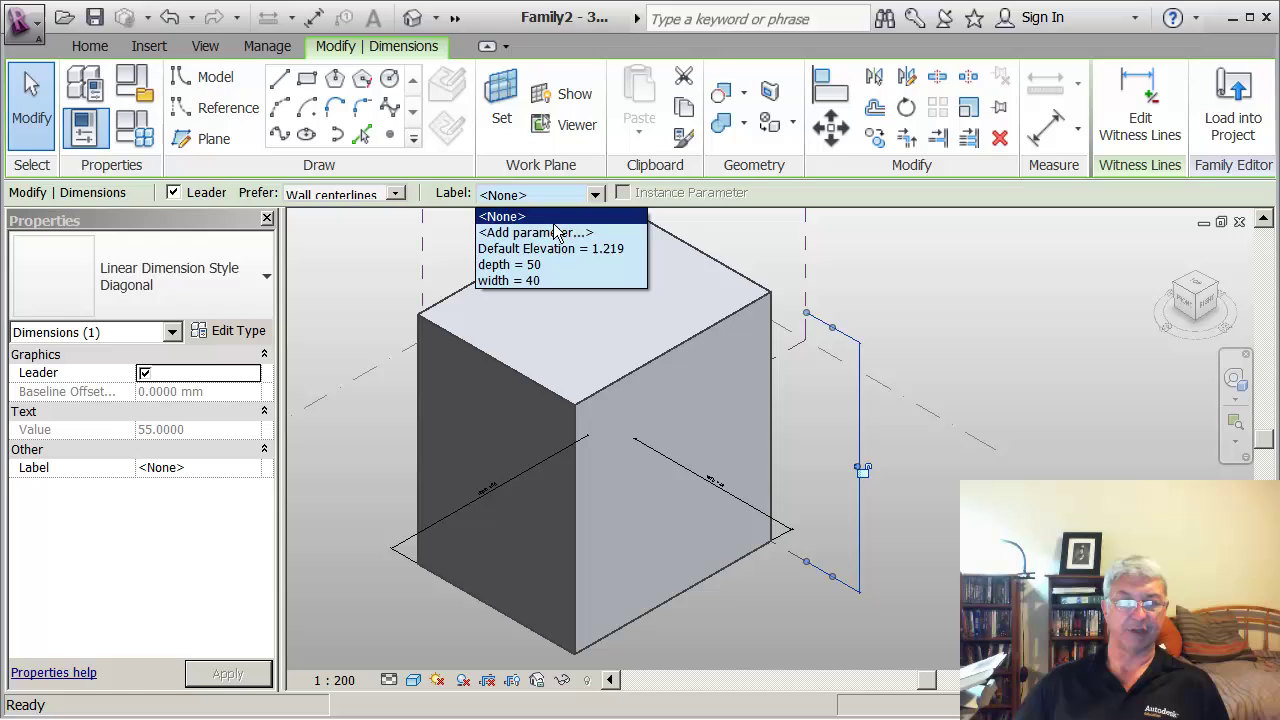
left_click(557, 232)
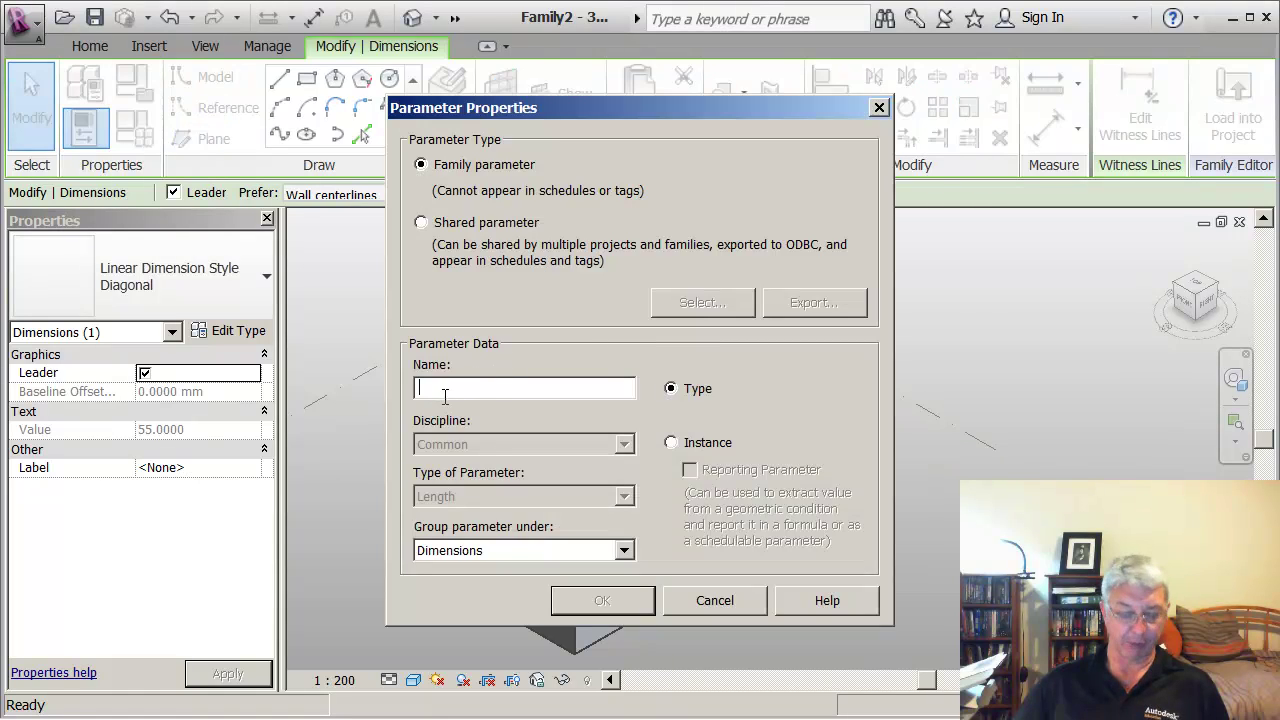
type("height")
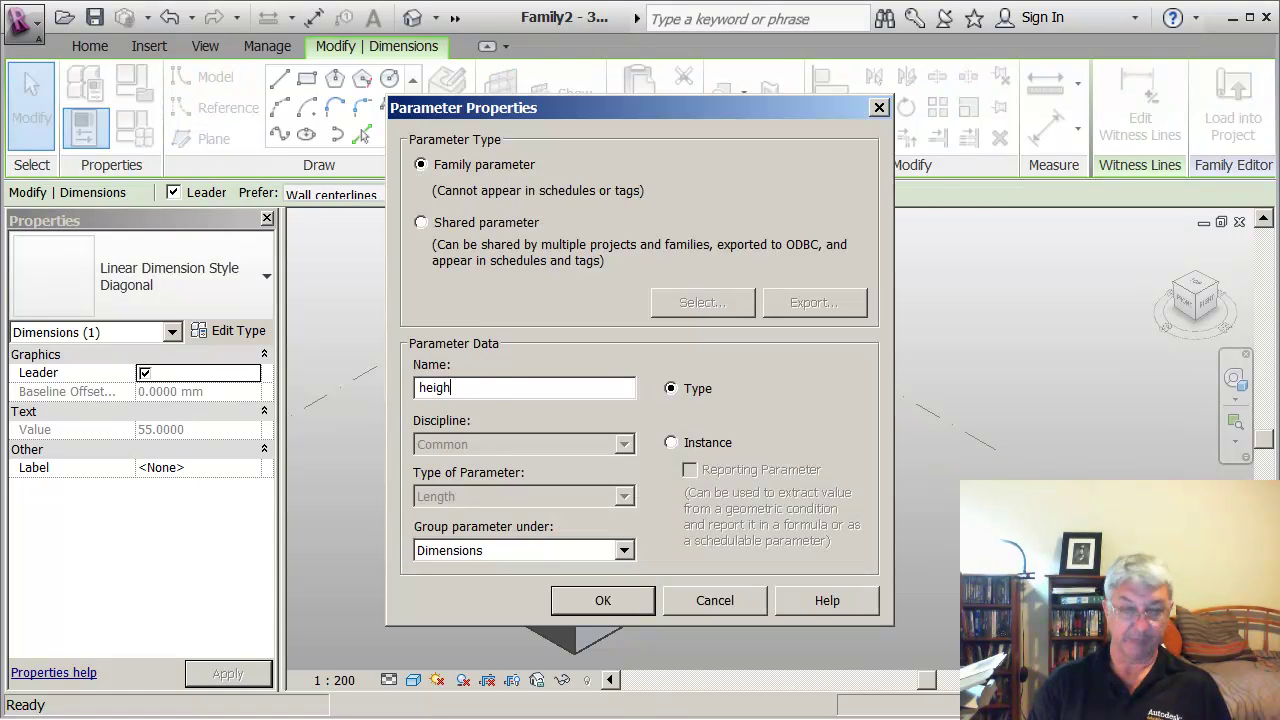
left_click(671, 443)
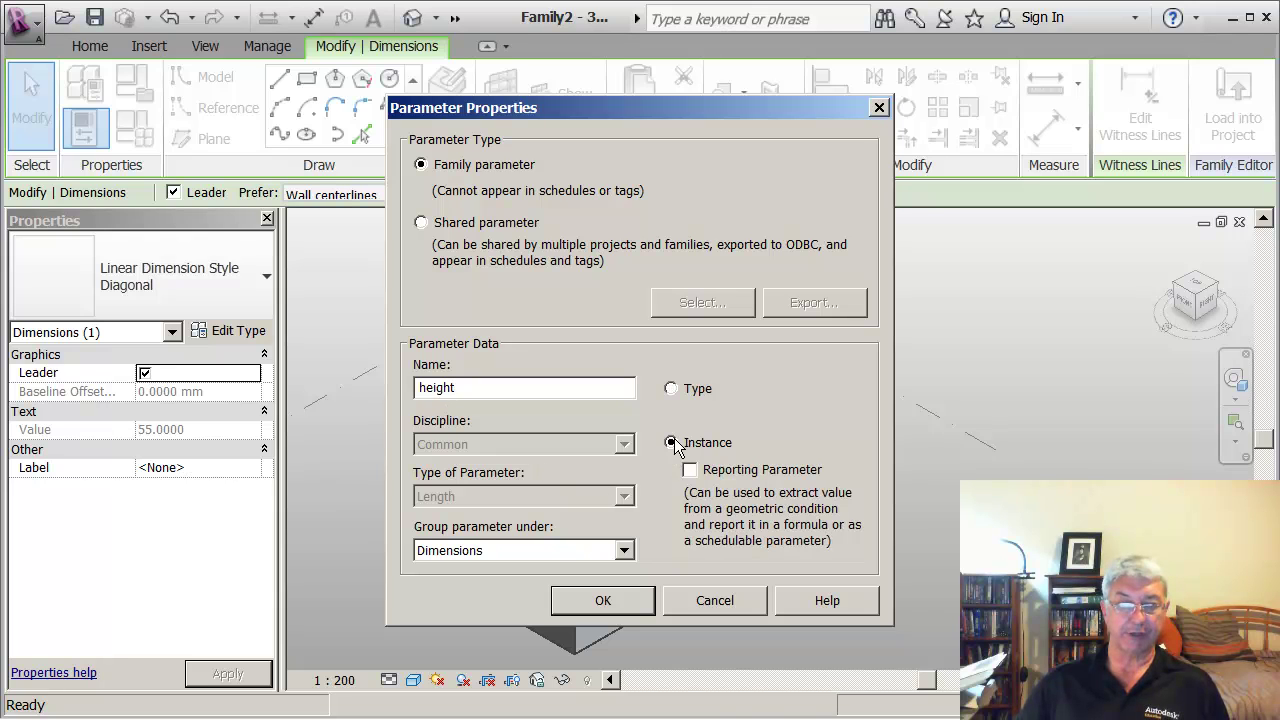
left_click(611, 600)
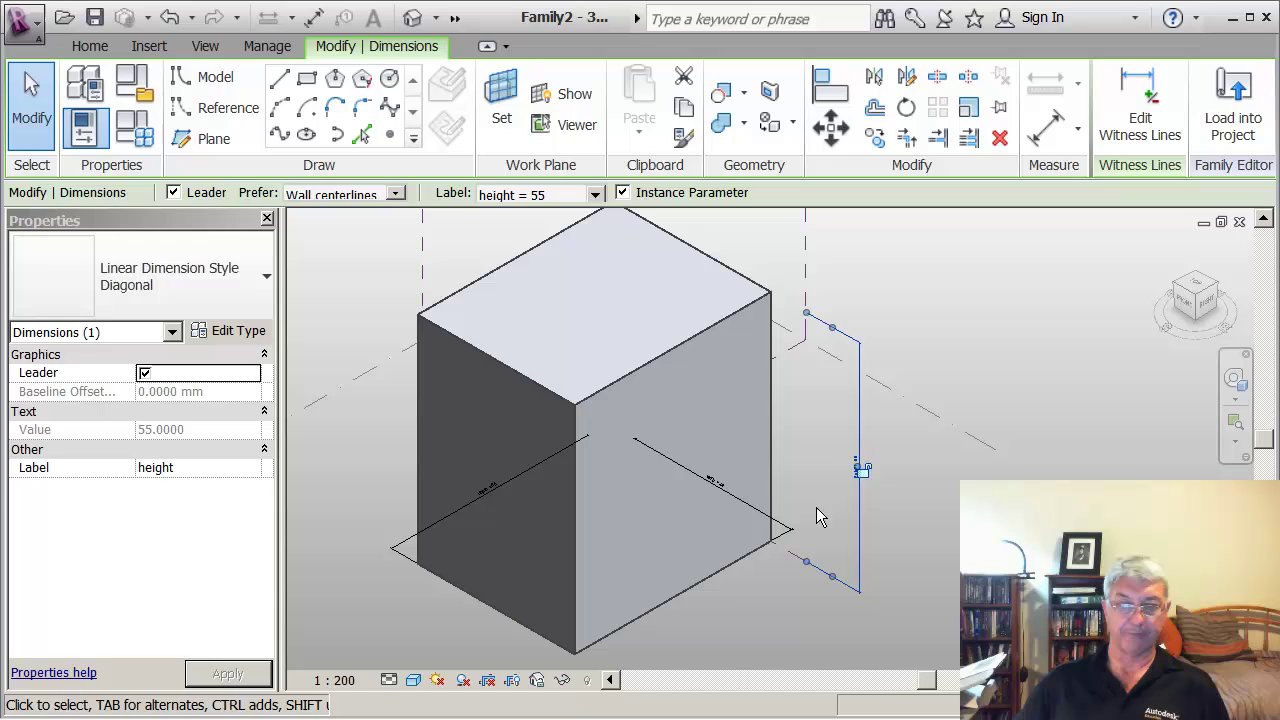
- In Family Types, change the width from 40 to 30 and apply it
left_click(815, 530)
scroll(805, 530, "down", 3)
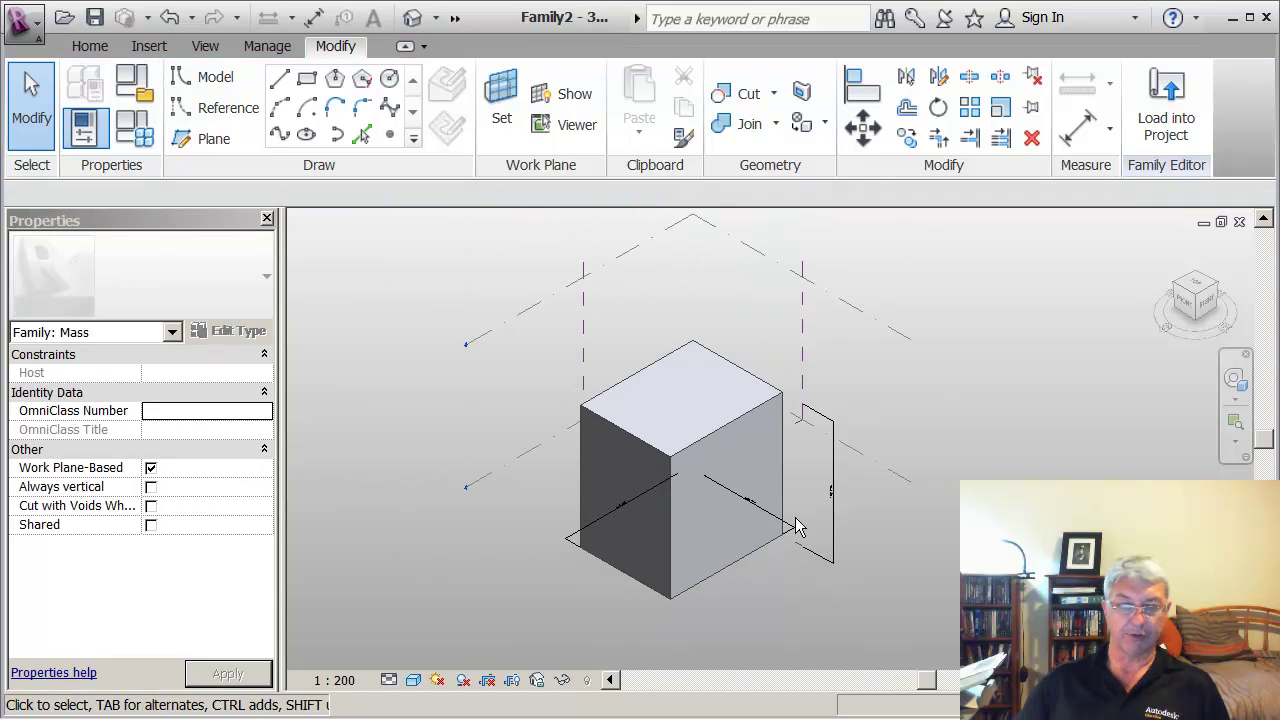
scroll(797, 527, "down", 1)
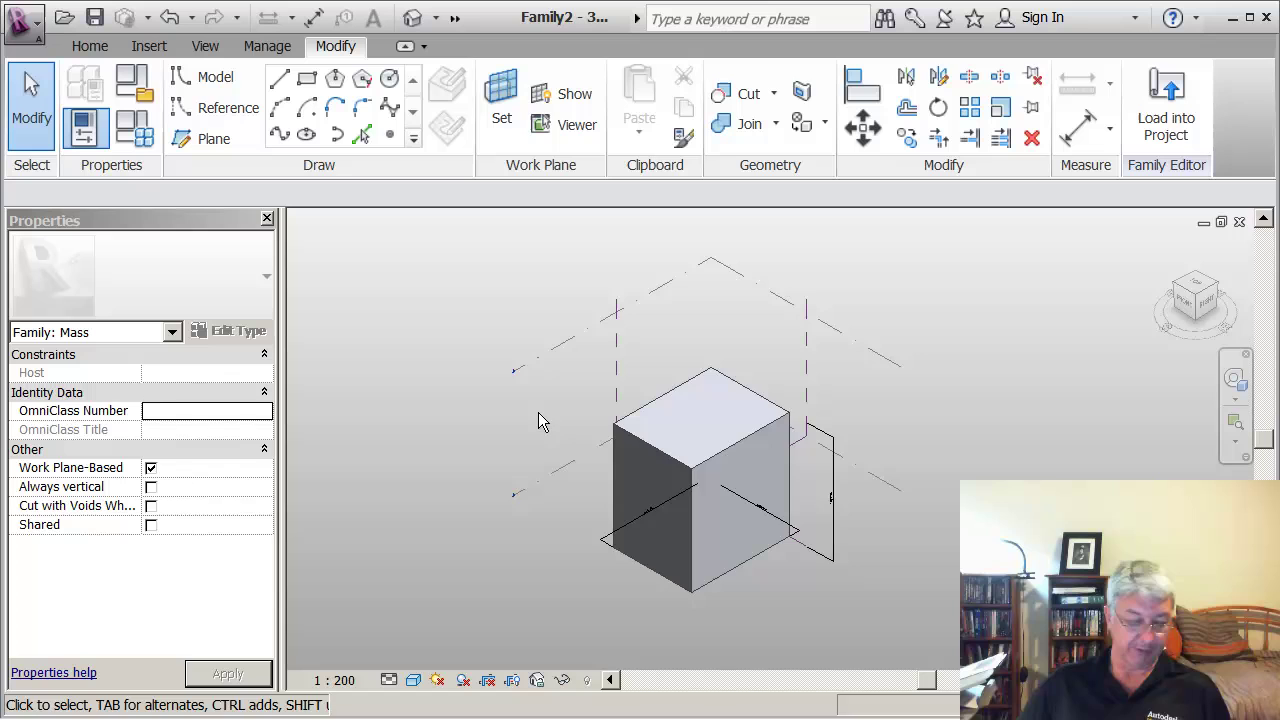
middle_click_drag(538, 414, 705, 368, "shift")
middle_click_drag(618, 373, 540, 380)
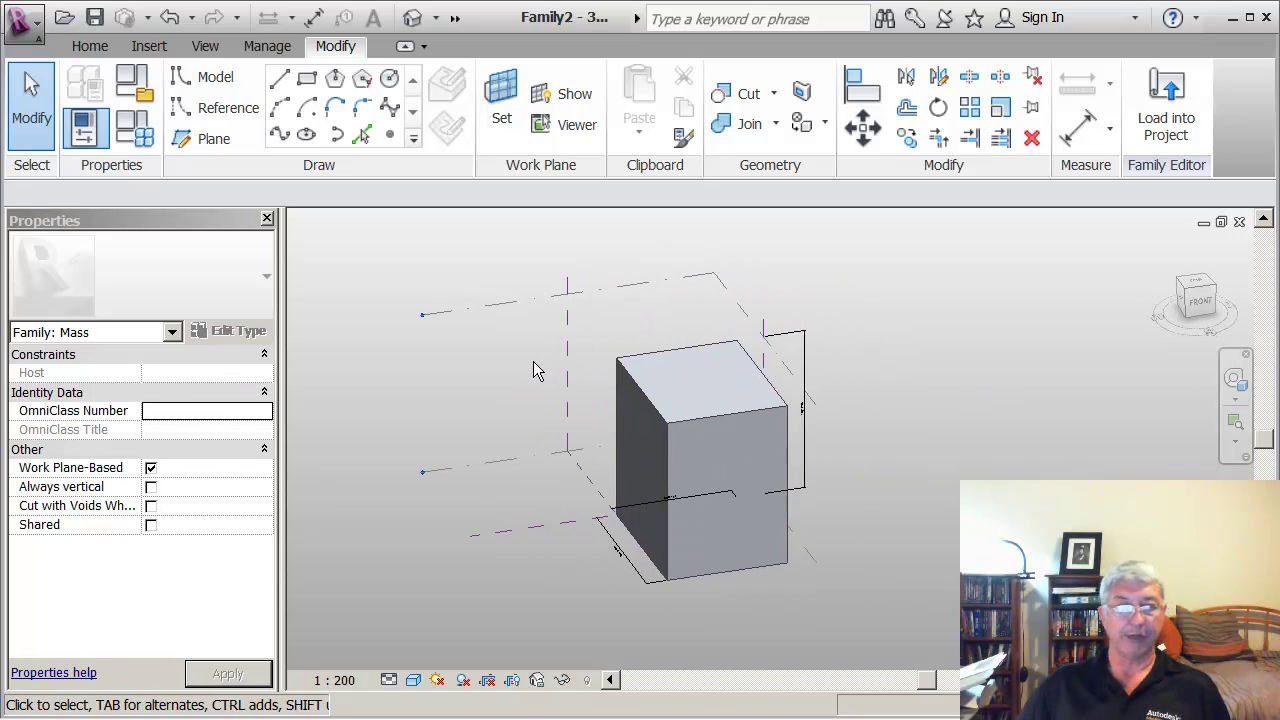
left_click(148, 134)
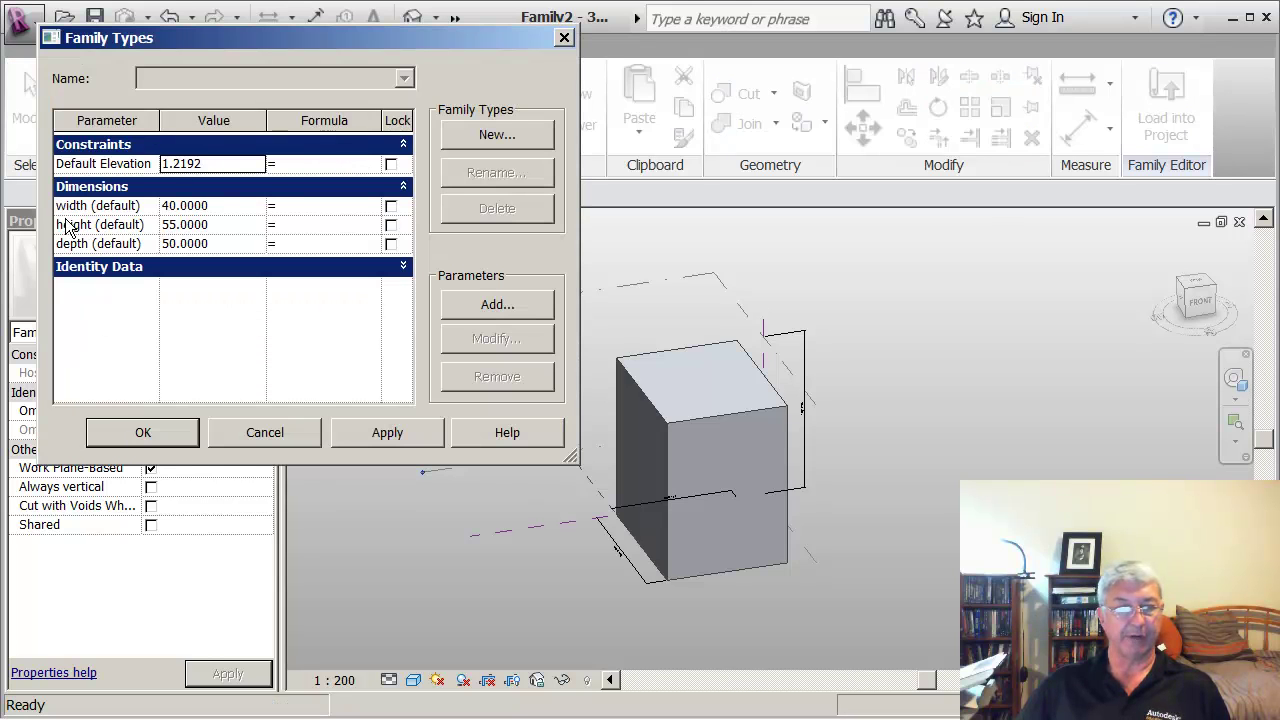
left_click(217, 204)
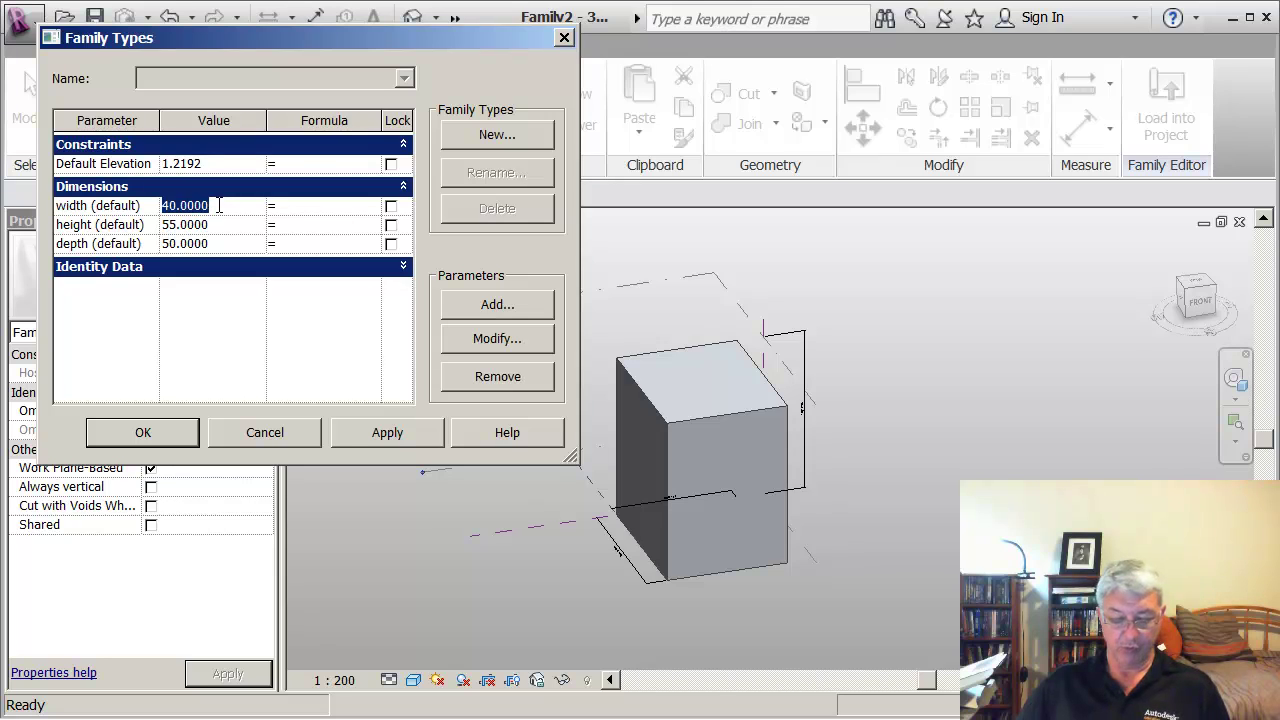
type("30")
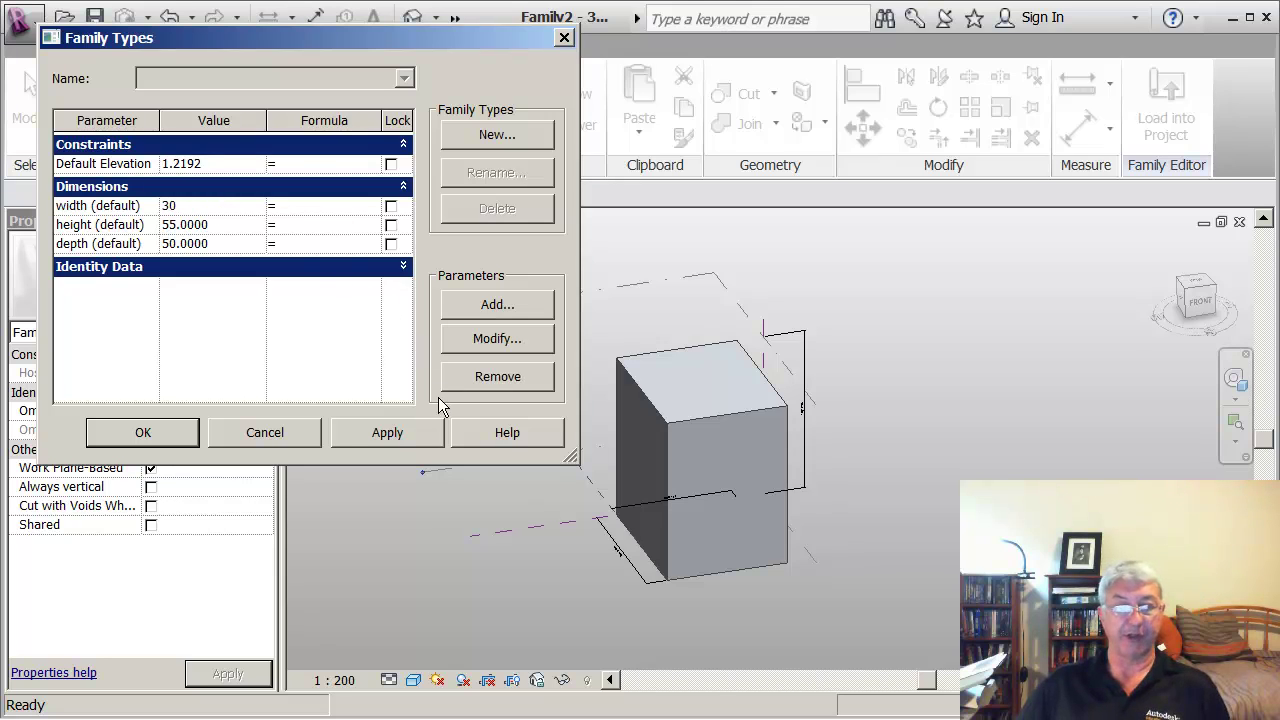
left_click(387, 433)
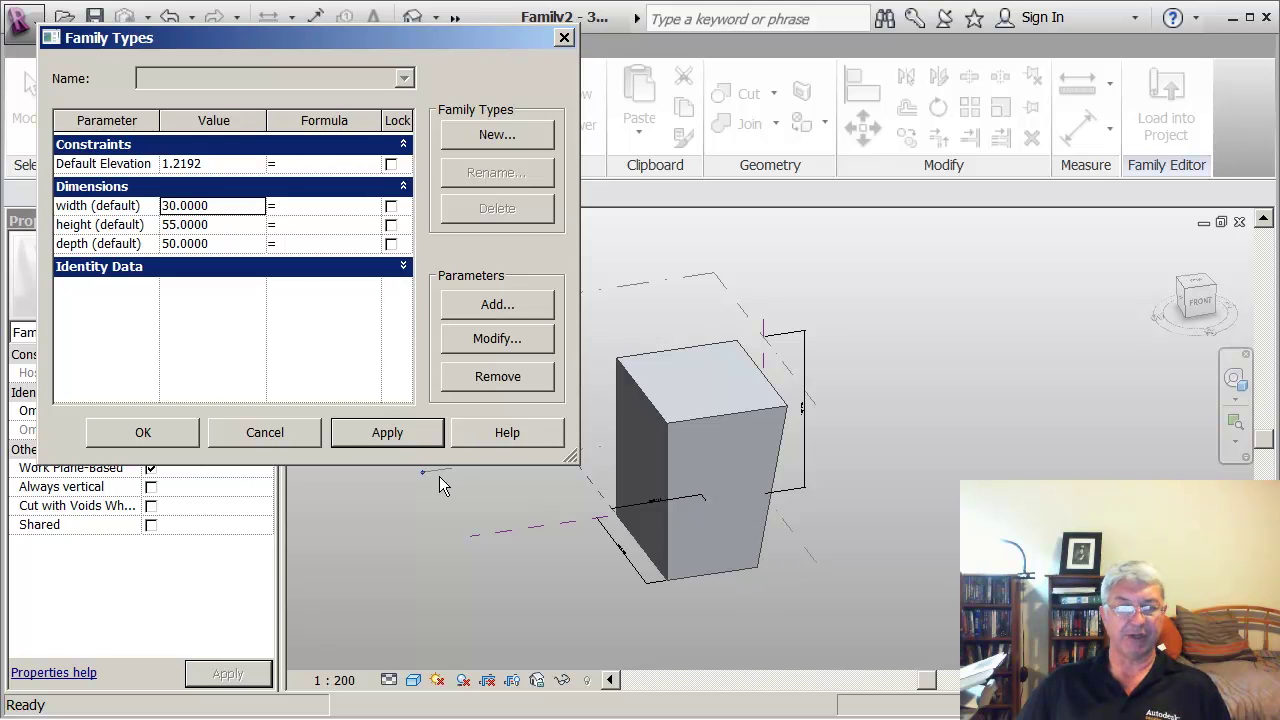
left_click(291, 434)
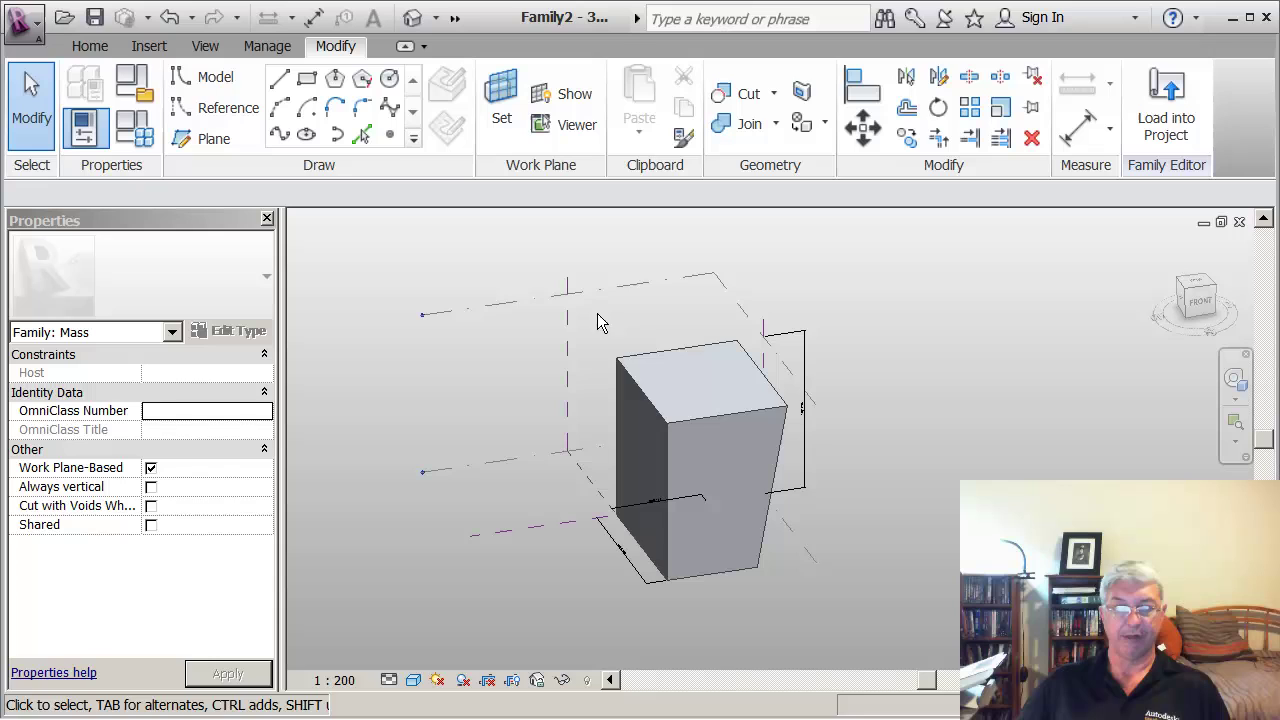
- Edit and finish the form's top and bottom profiles, then clear the selection
left_click(707, 410)
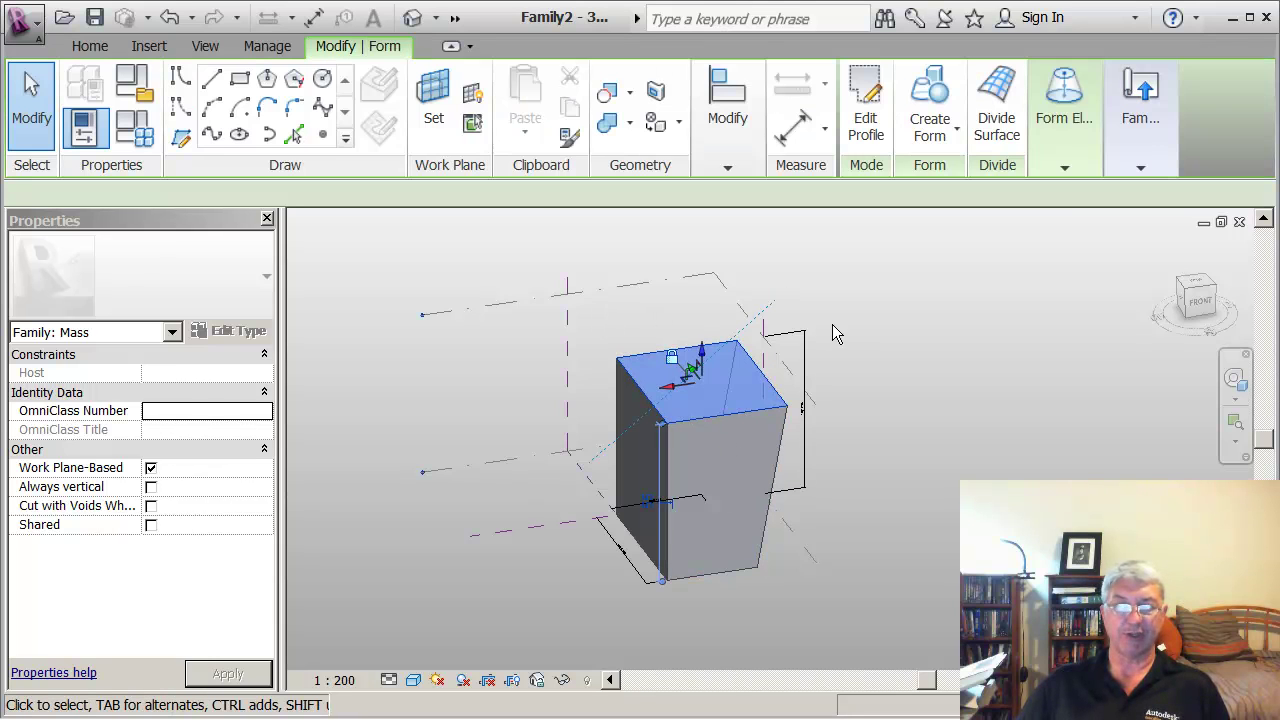
left_click(870, 130)
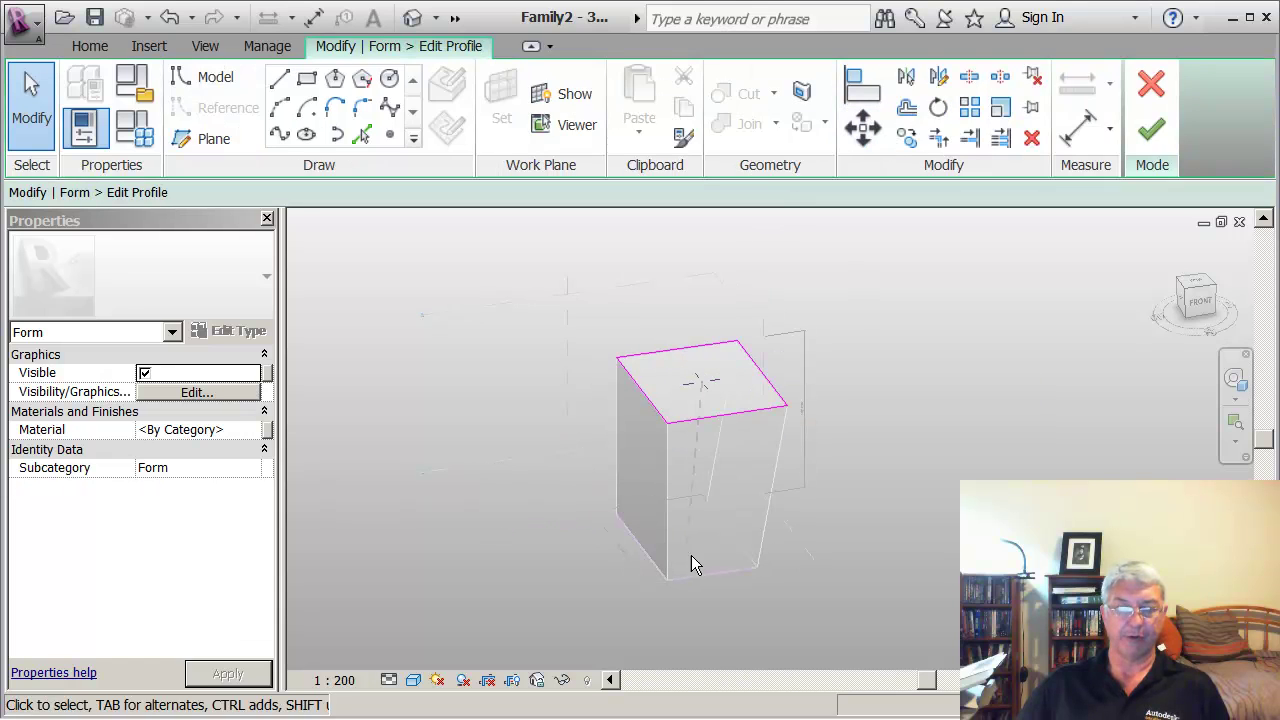
left_click(1149, 138)
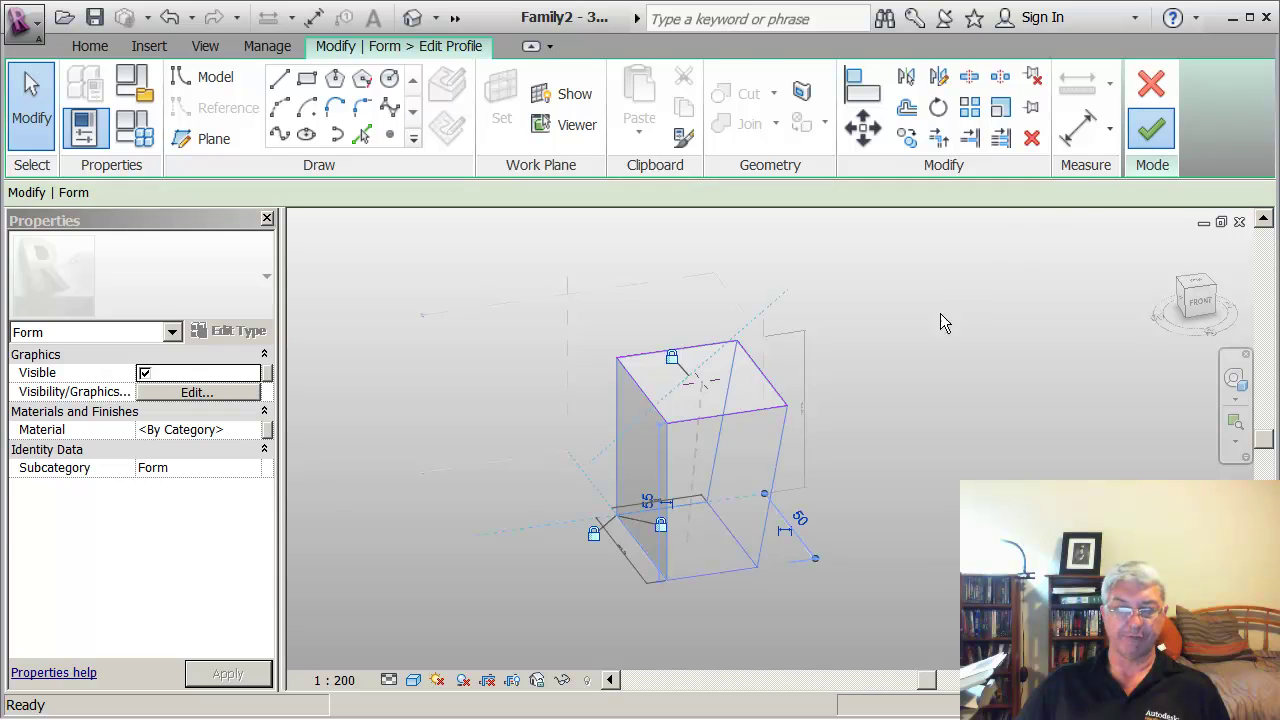
left_click(712, 573)
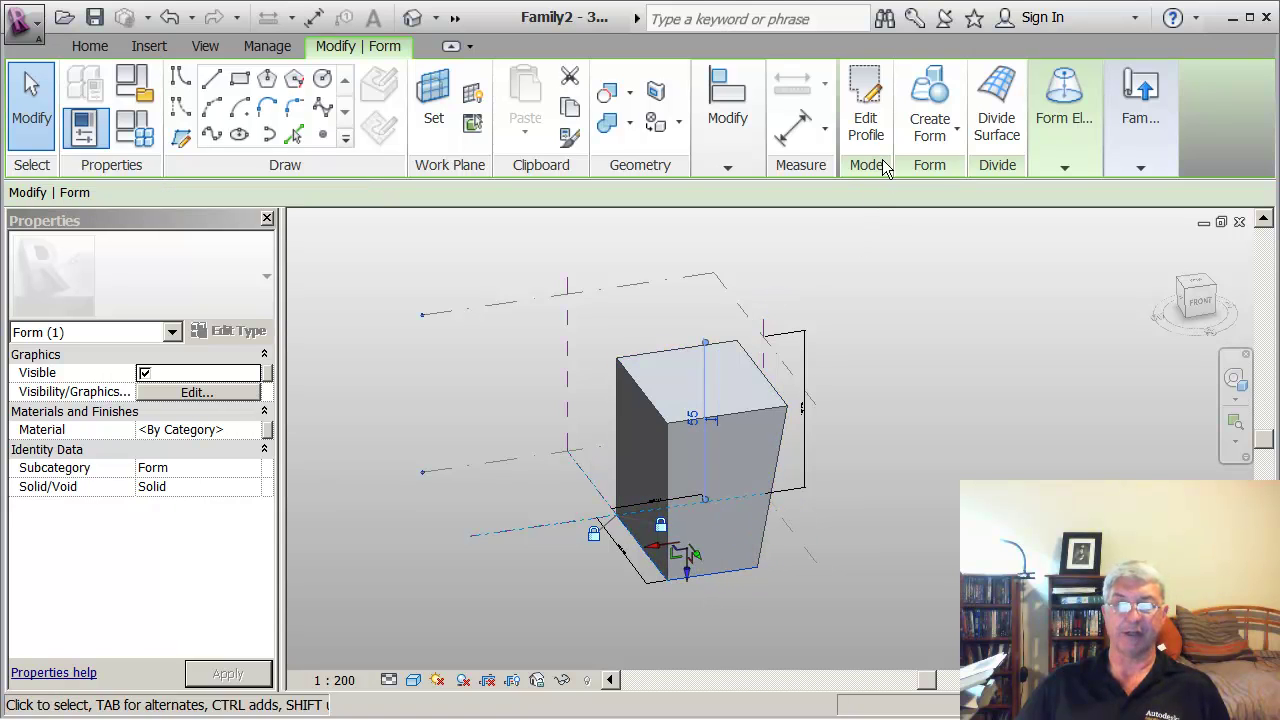
left_click(870, 132)
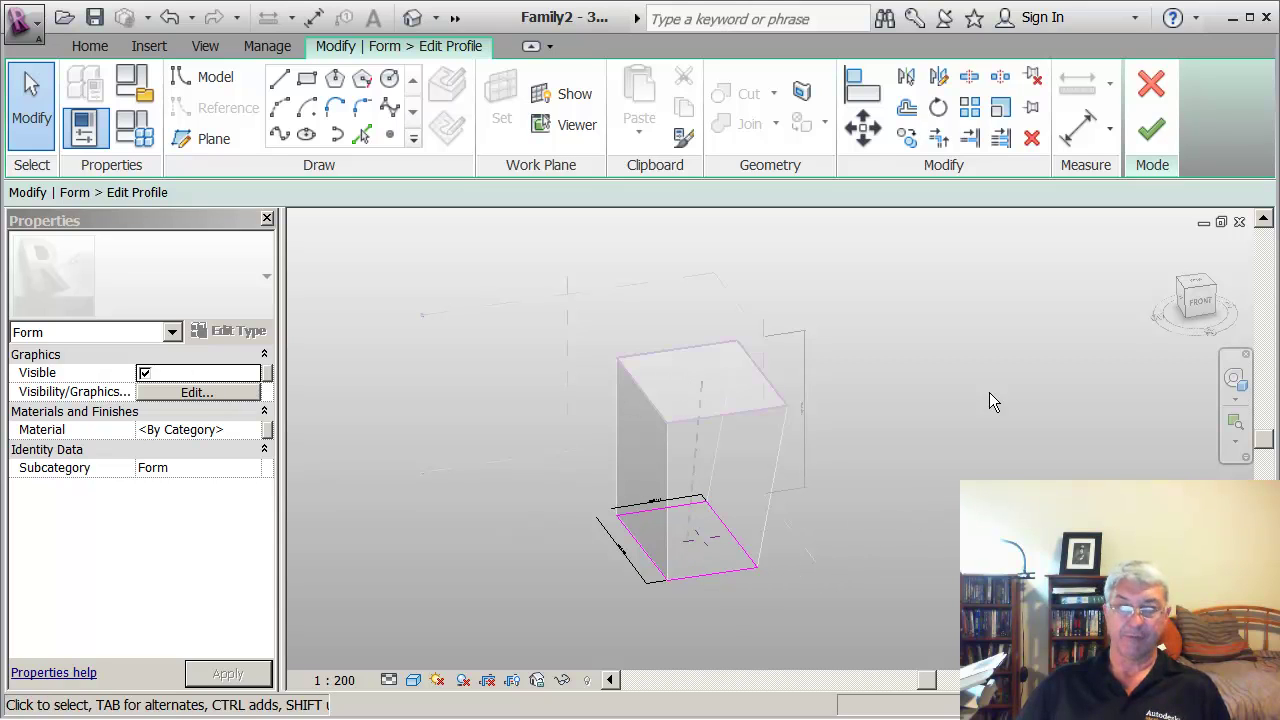
left_click(1151, 129)
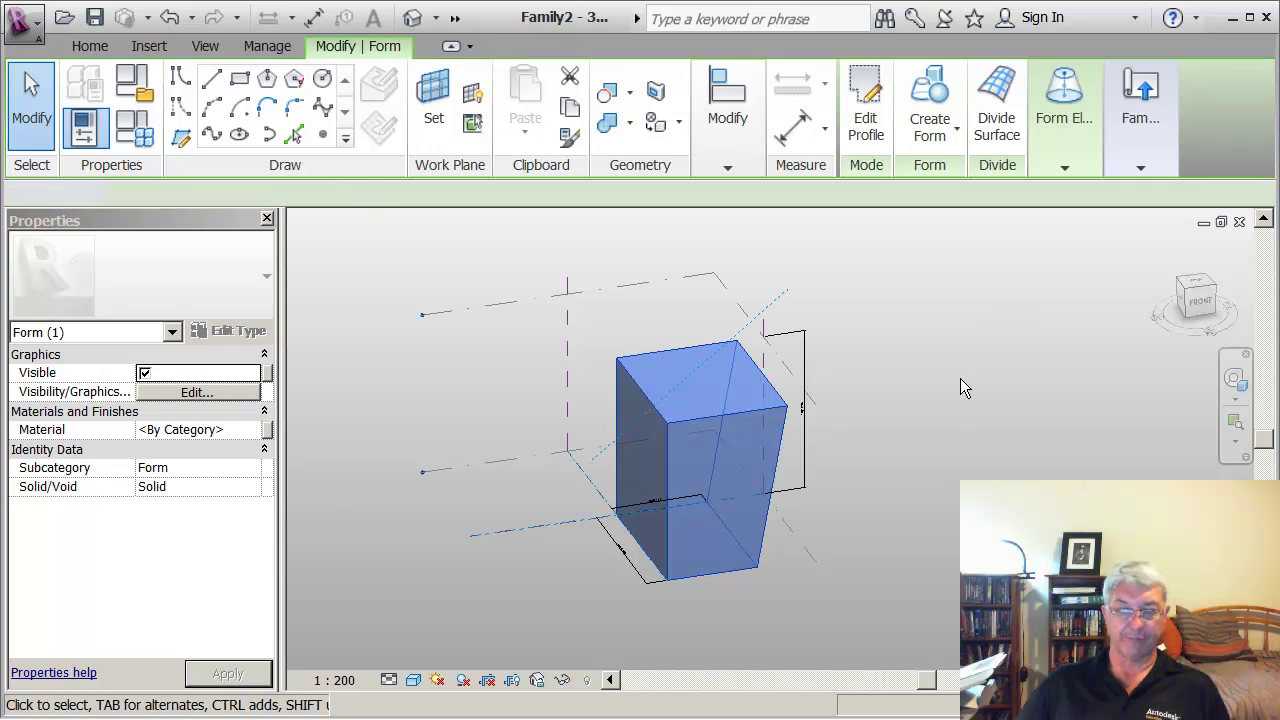
left_click(960, 378)
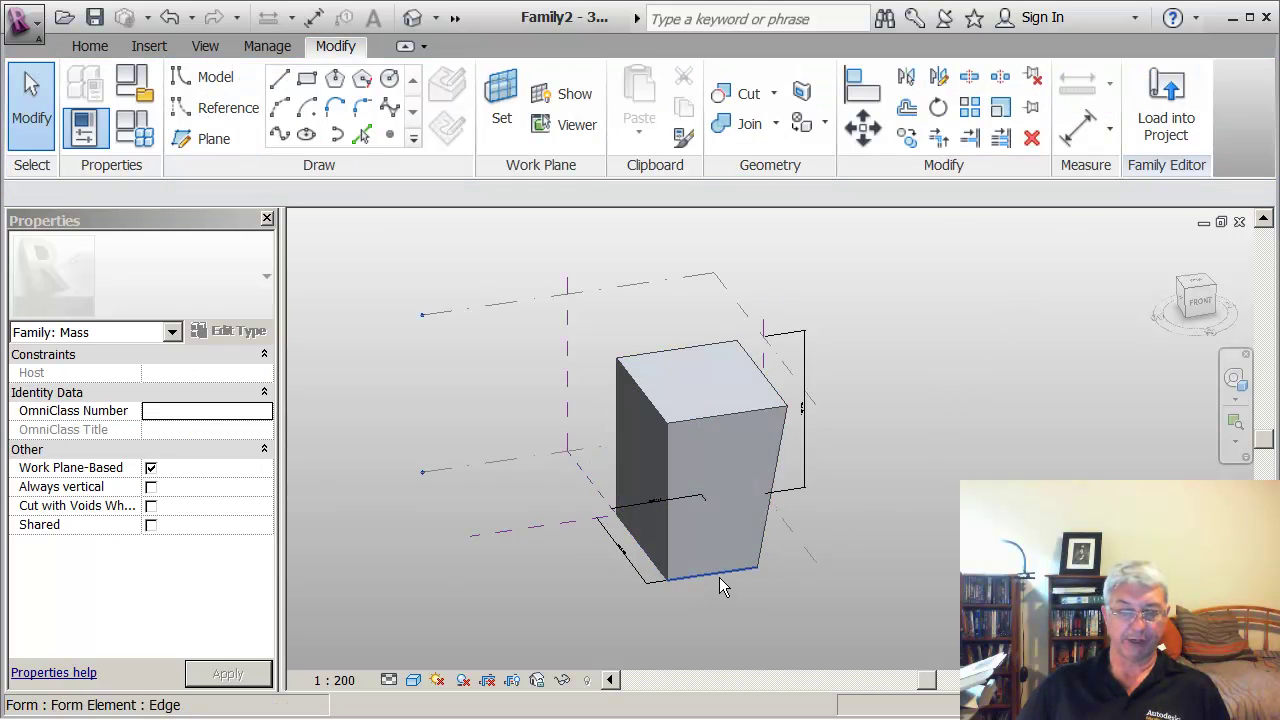
- Select the box's bottom surface and apply Lock Profiles
key("Tab")
key("Tab")
key("Tab")
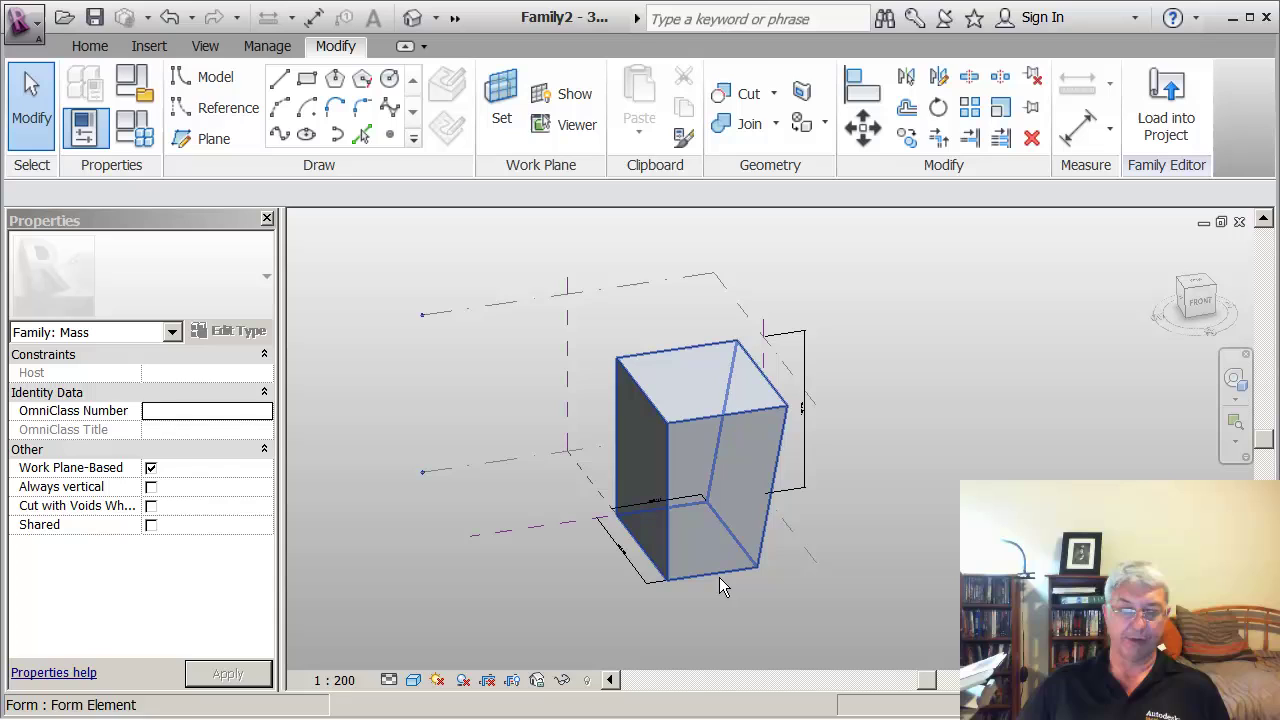
left_click(720, 577)
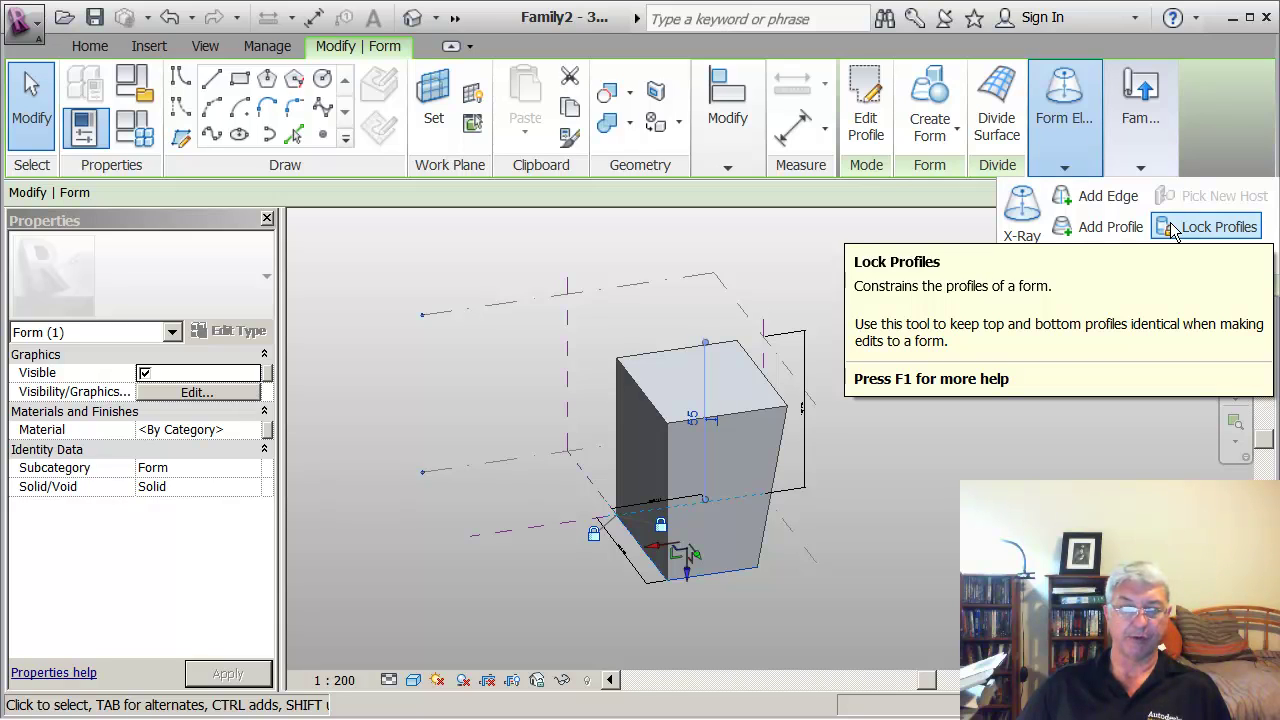
left_click(1175, 228)
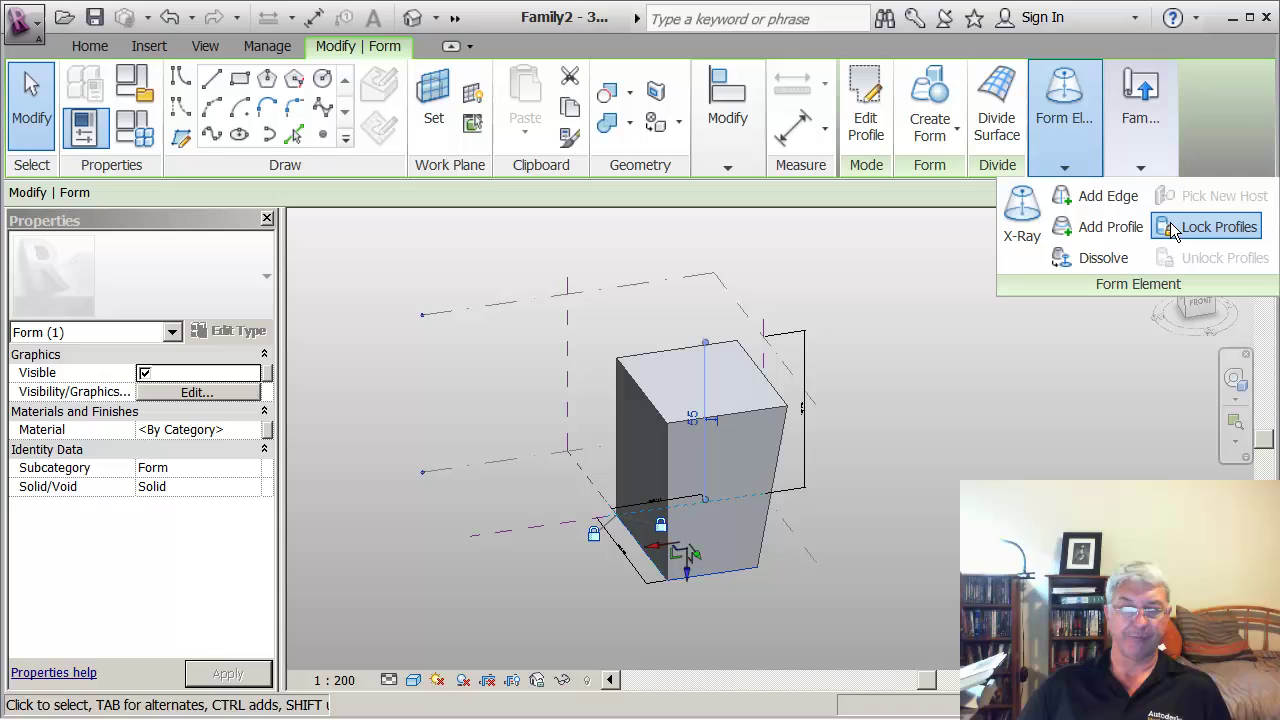
left_click(985, 368)
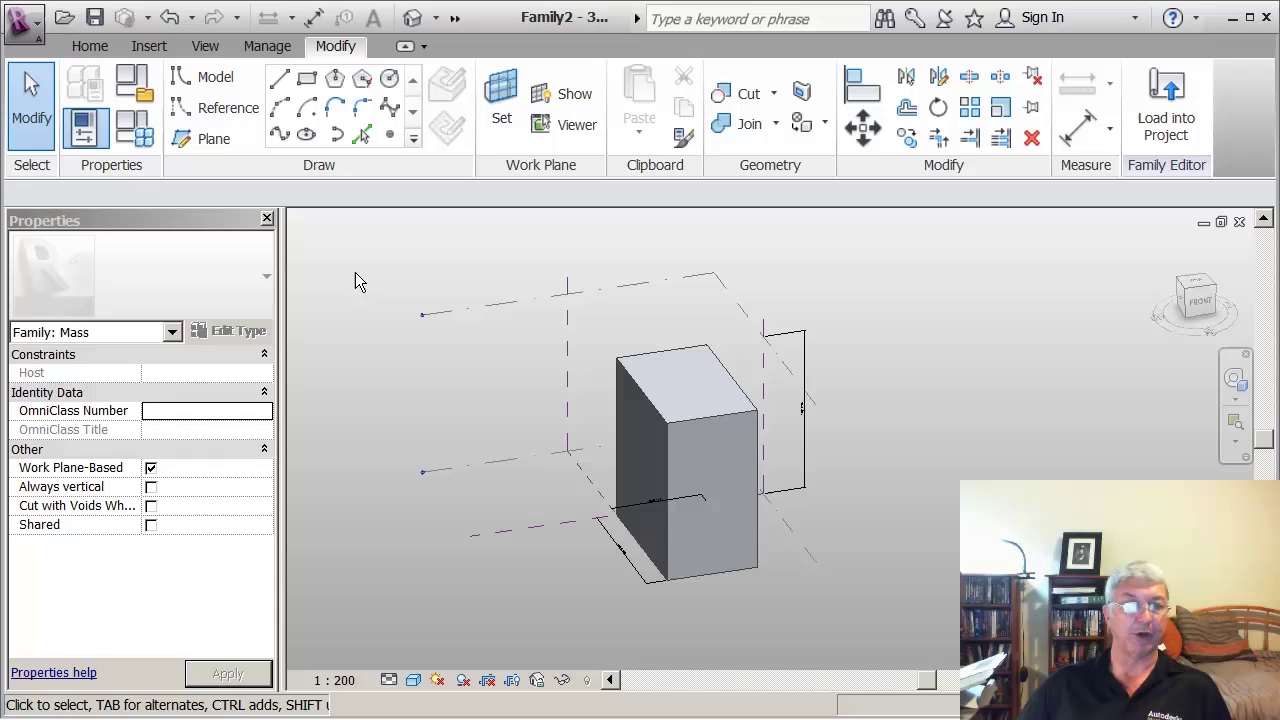
- In Family Types, set width 50, height 40 and depth 20, applying each, then OK
left_click(135, 130)
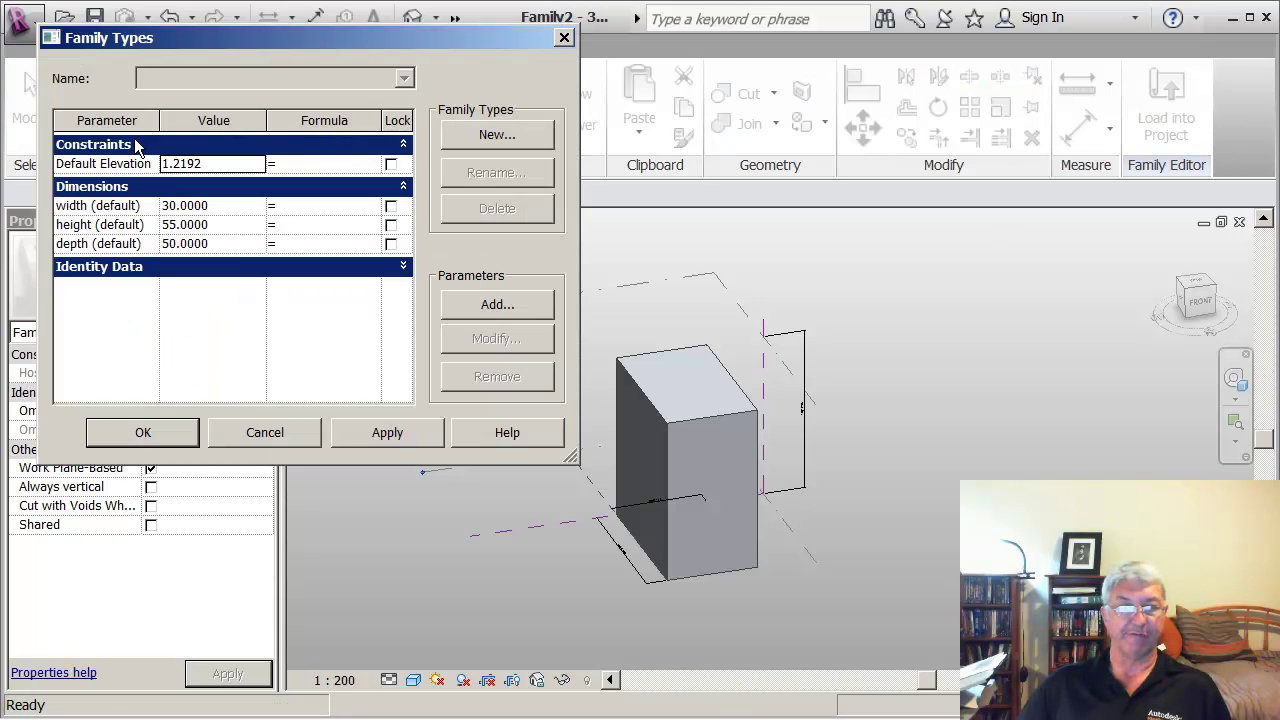
left_click(237, 205)
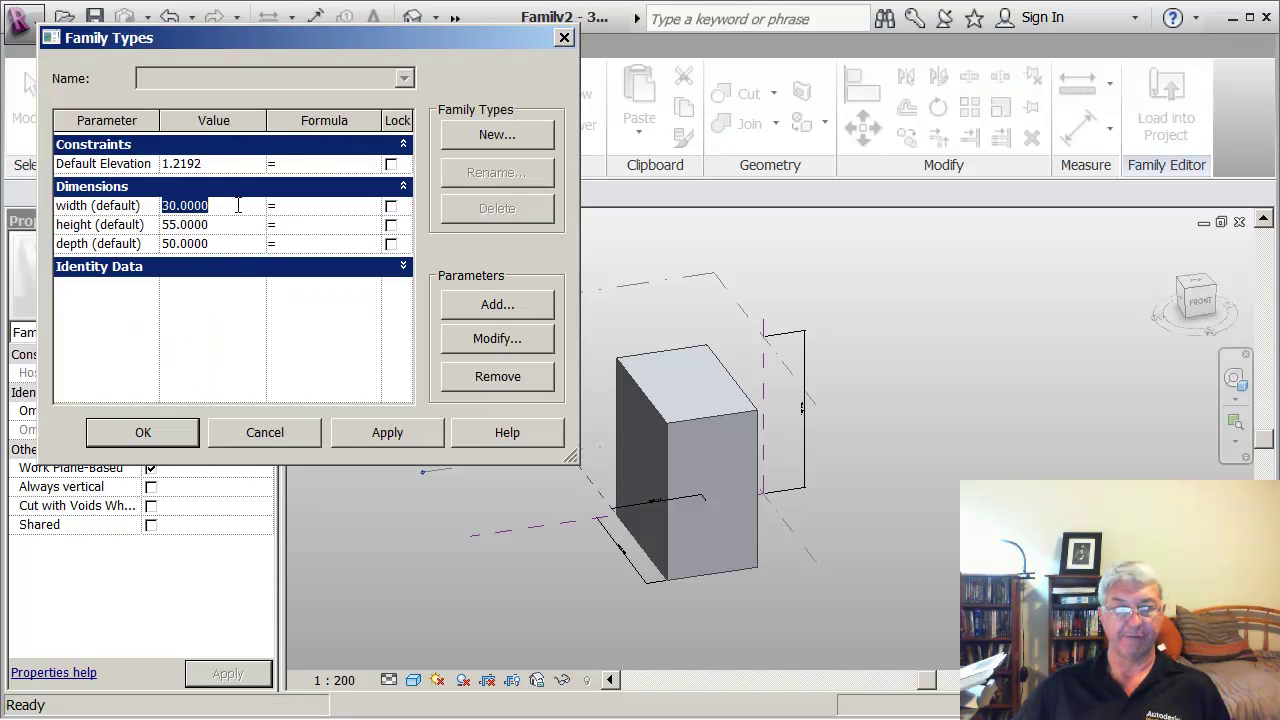
type("50")
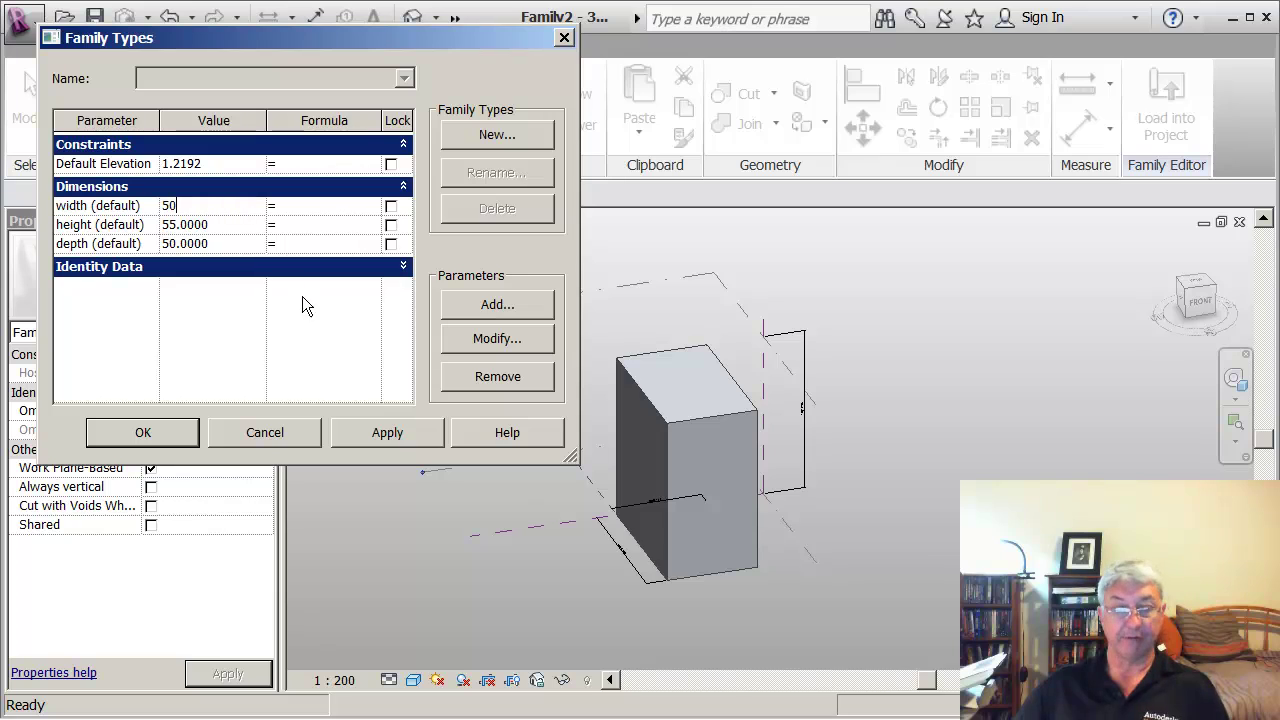
left_click(404, 435)
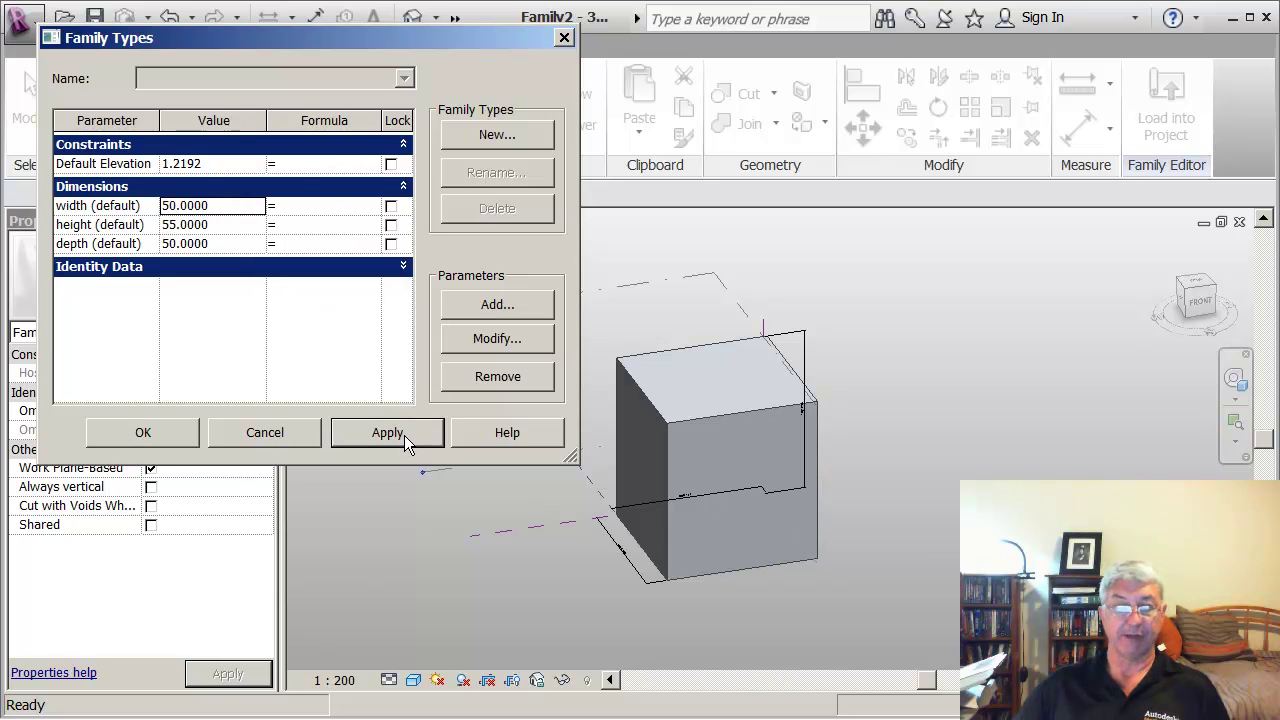
left_click(233, 224)
type("40")
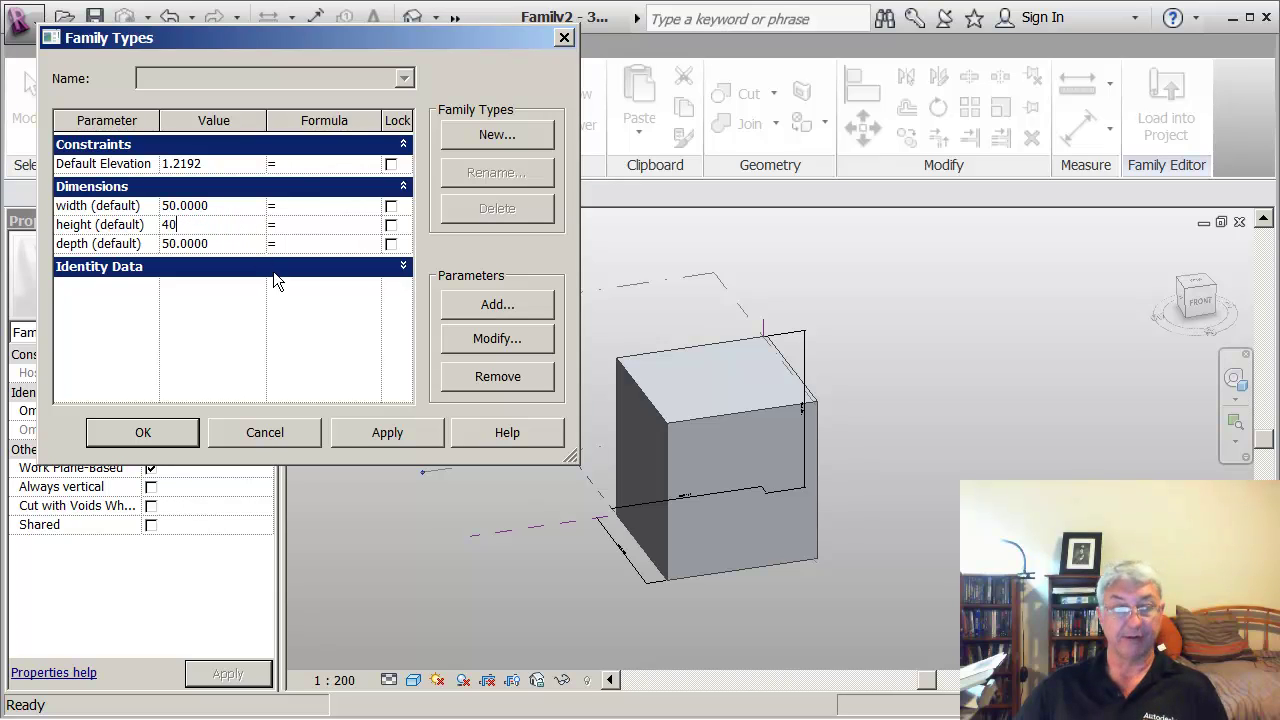
left_click(387, 432)
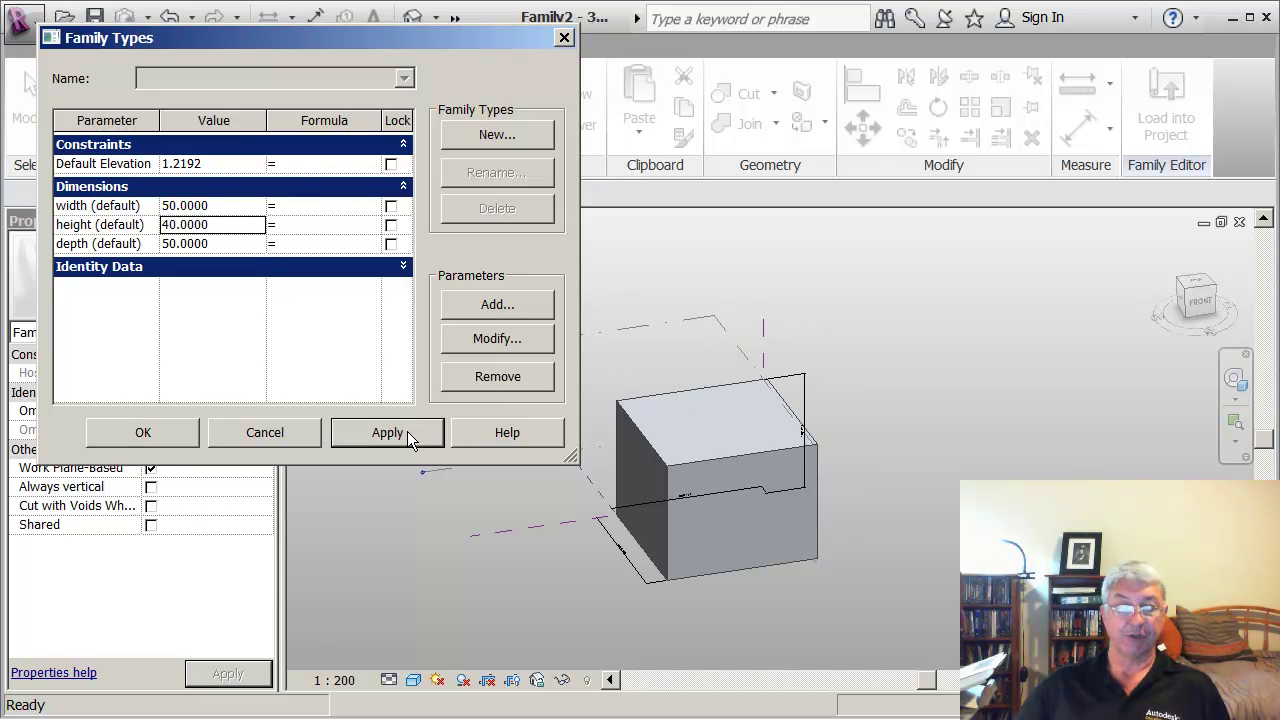
left_click(236, 244)
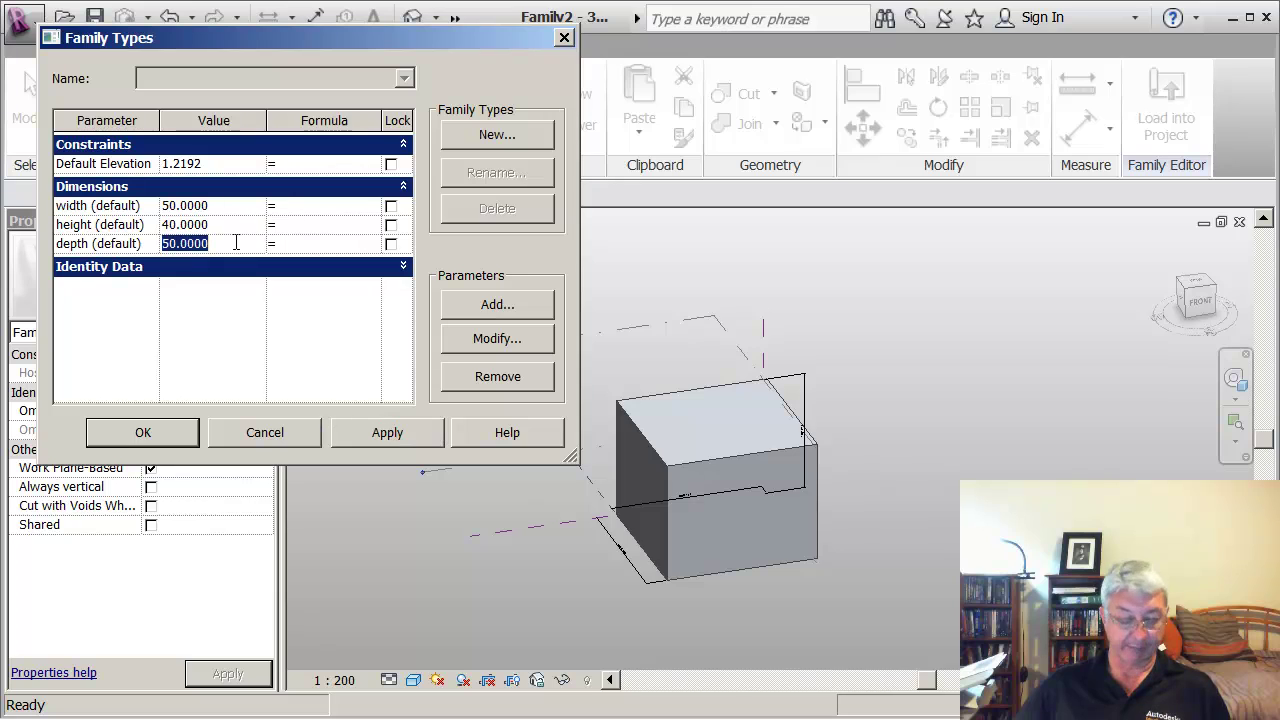
type("20")
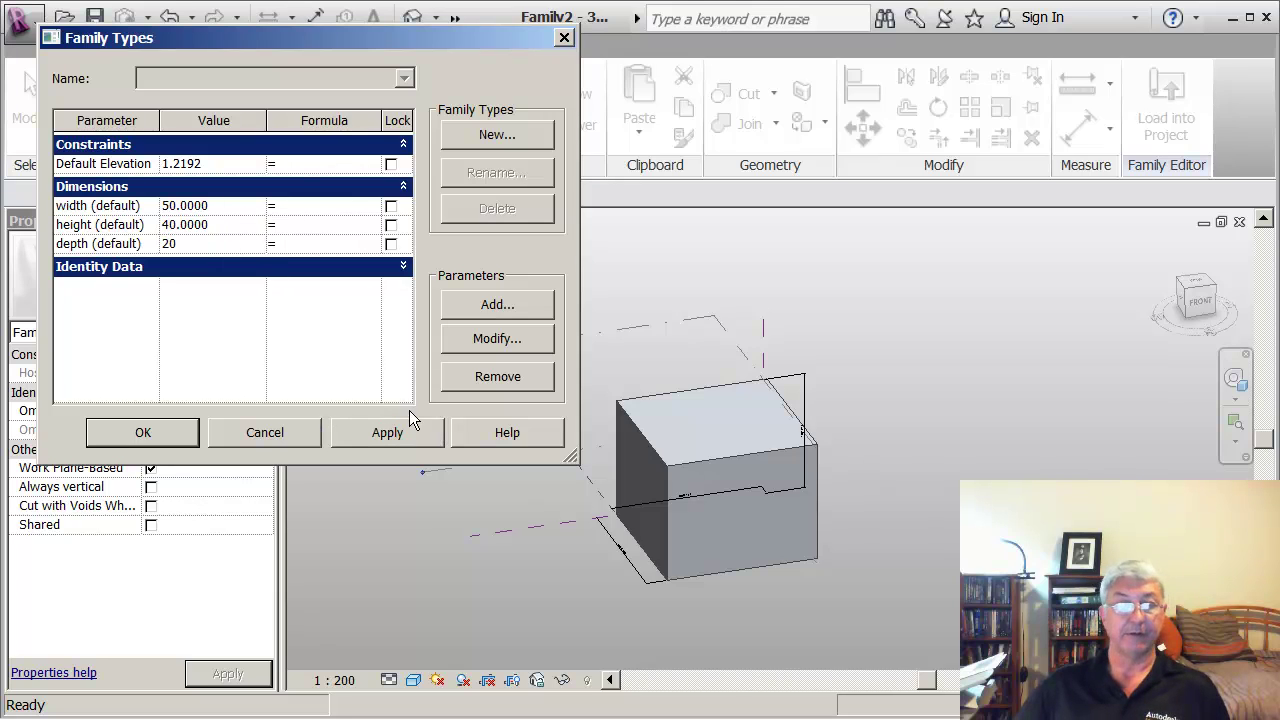
left_click(405, 433)
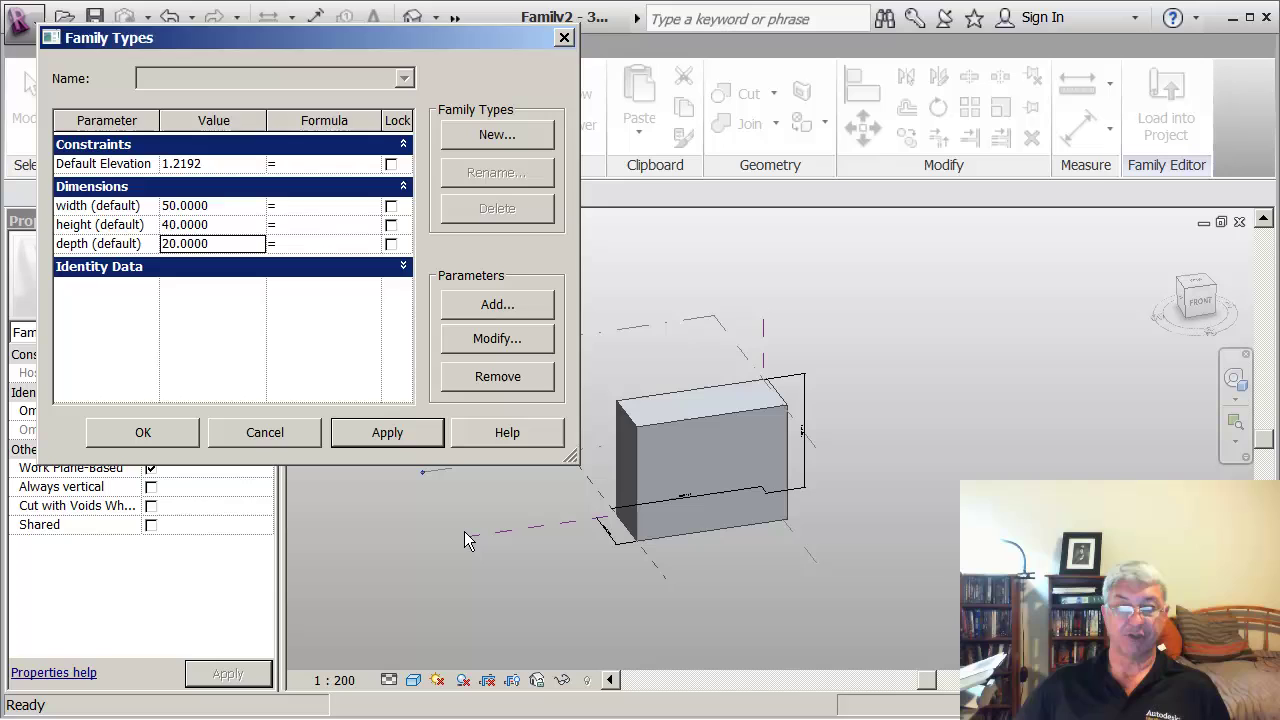
left_click(180, 438)
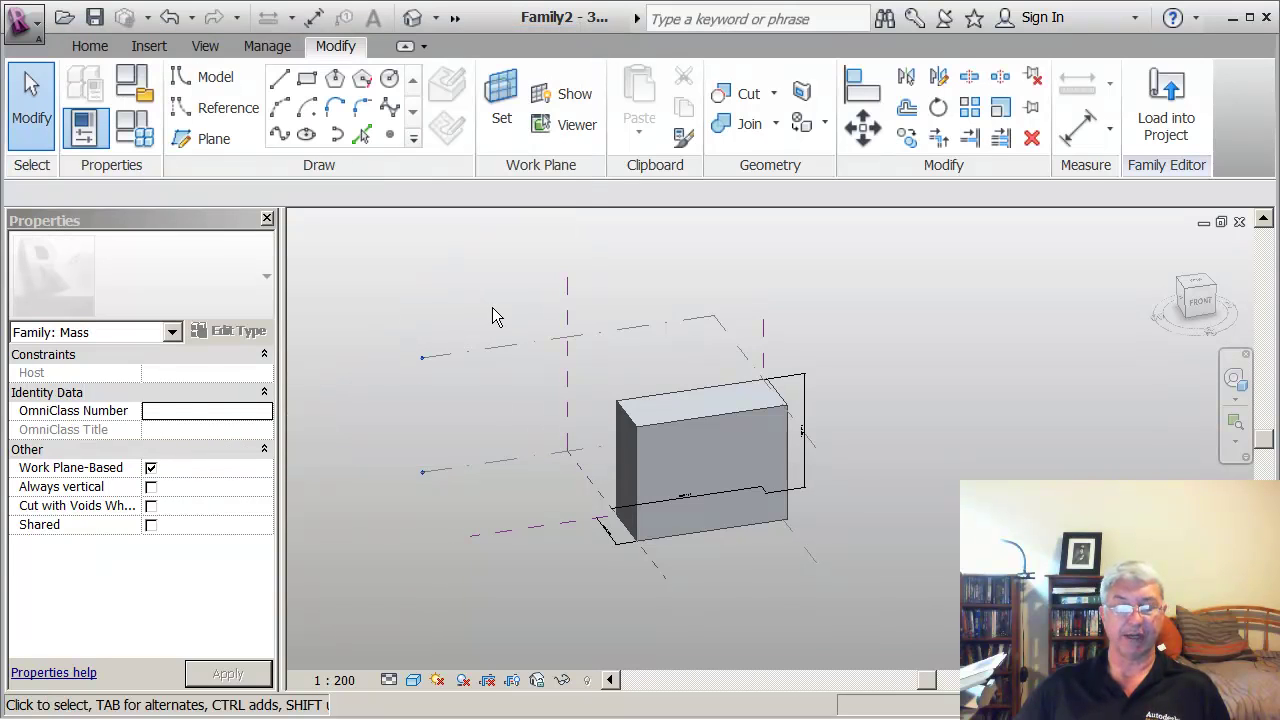
- Start saving the mass as a family file from the application menu
scroll(493, 317, "up", 1)
middle_click_drag(493, 310, 493, 301)
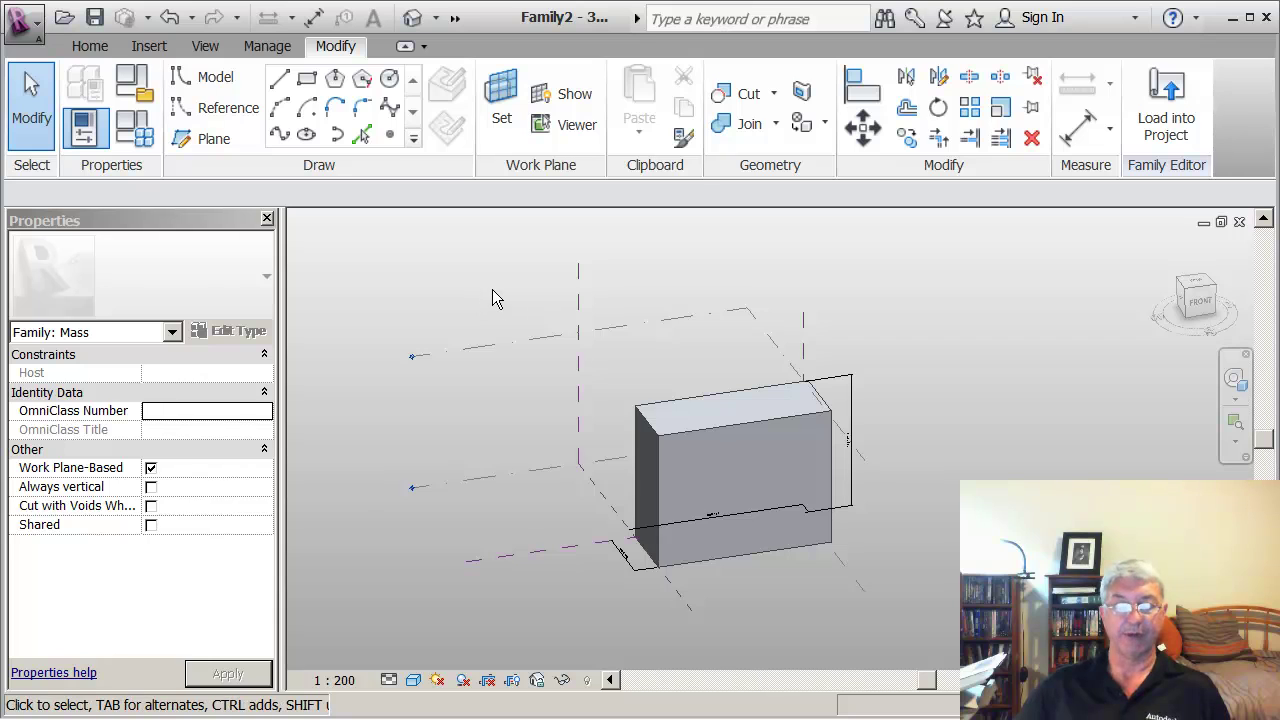
left_click(22, 20)
mouse_move(150, 297)
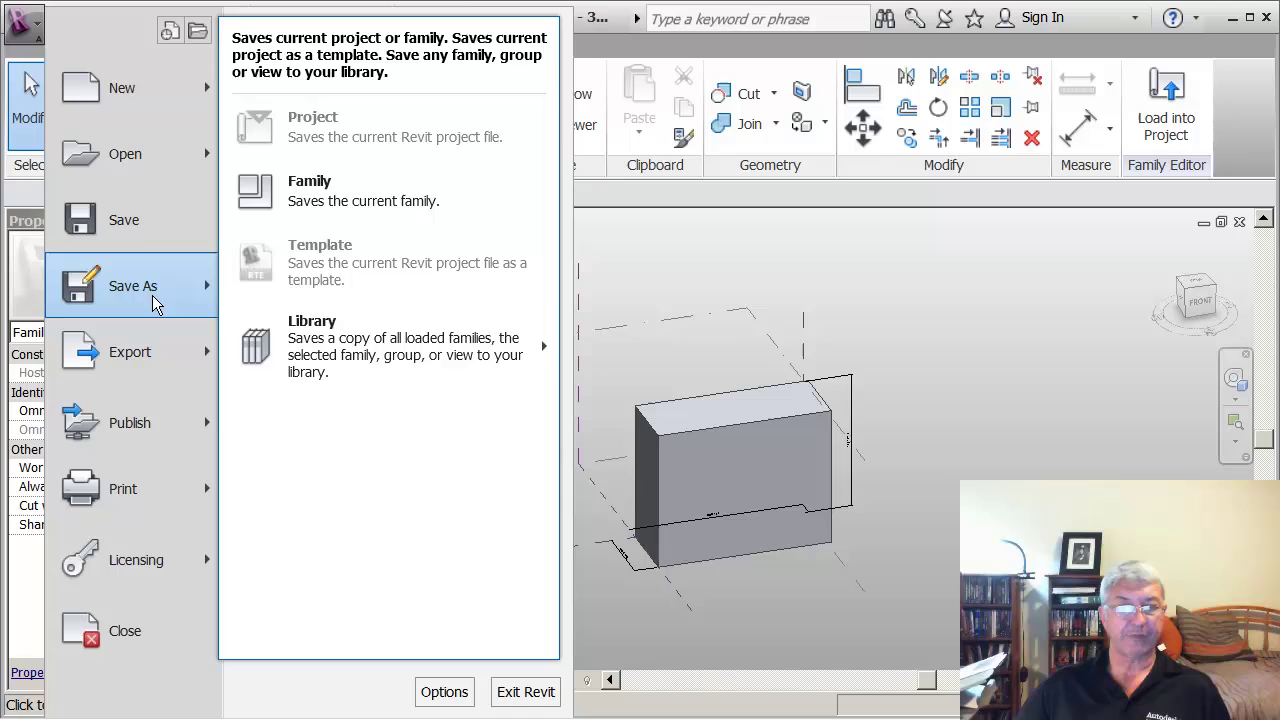
left_click(336, 191)
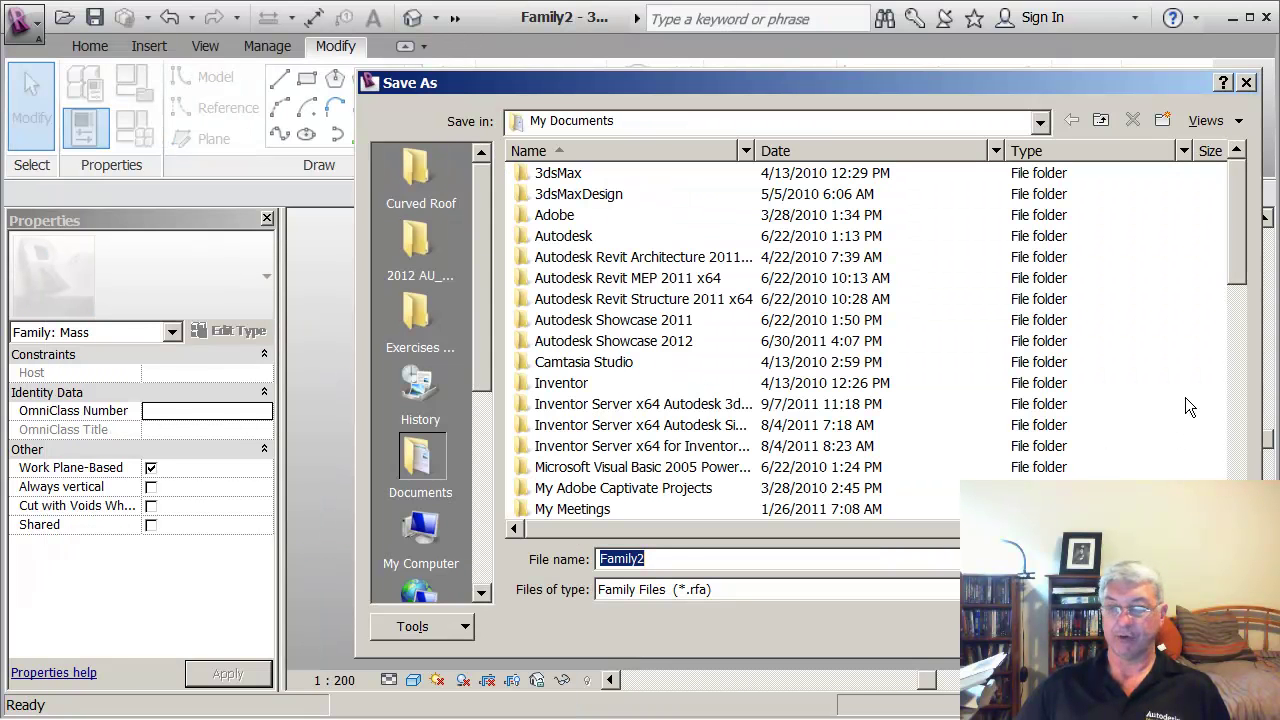
- Save the family as 'box mass form' in the Curved Roof folder
left_click_drag(1238, 272, 1214, 448)
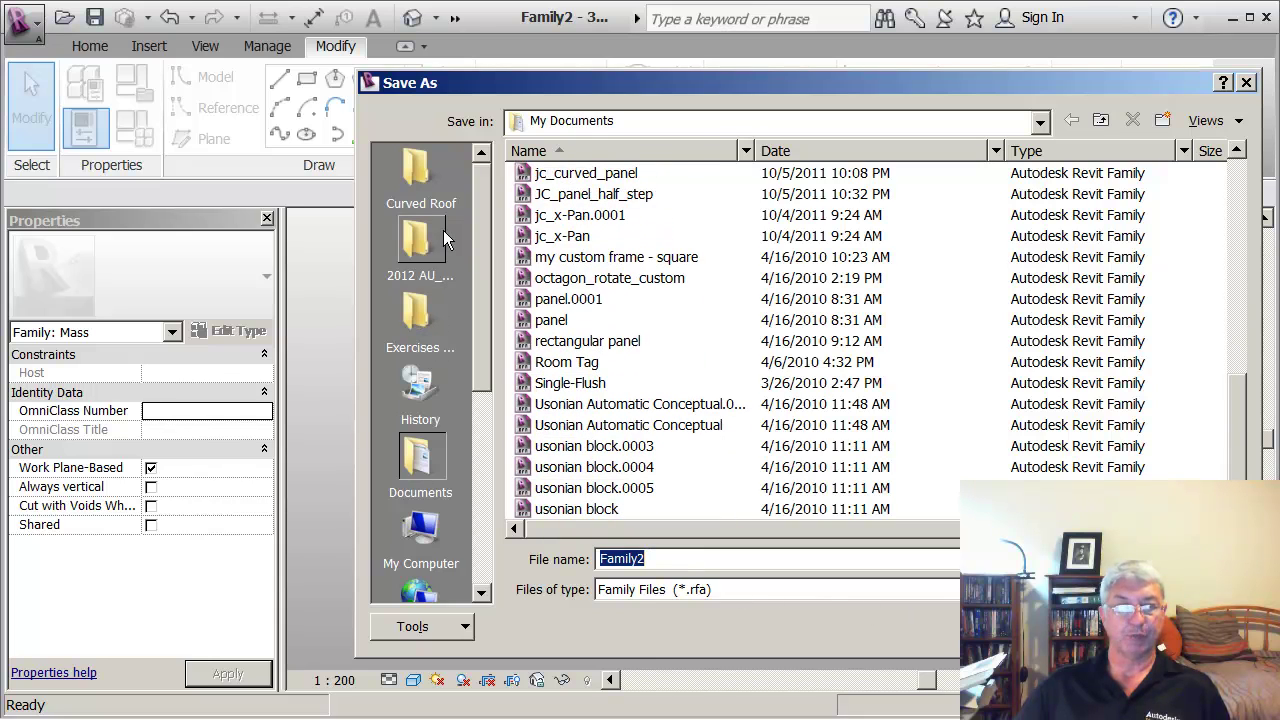
left_click(416, 188)
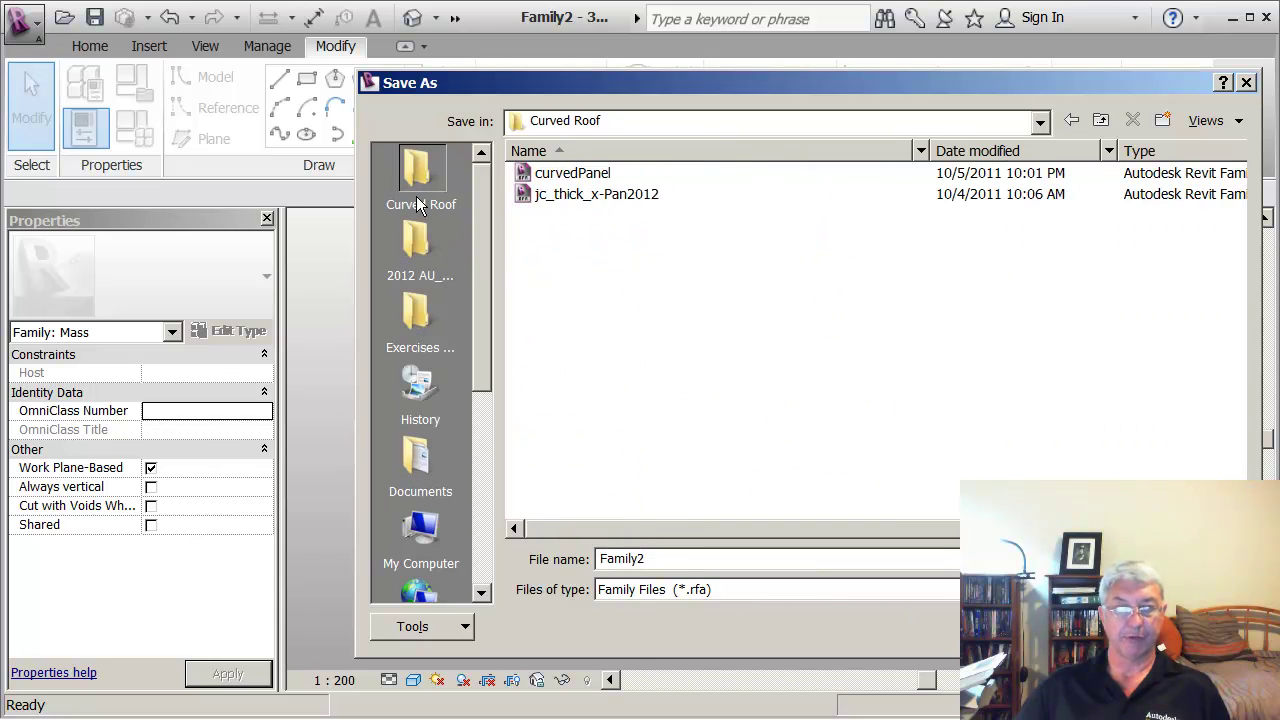
double_click(660, 560)
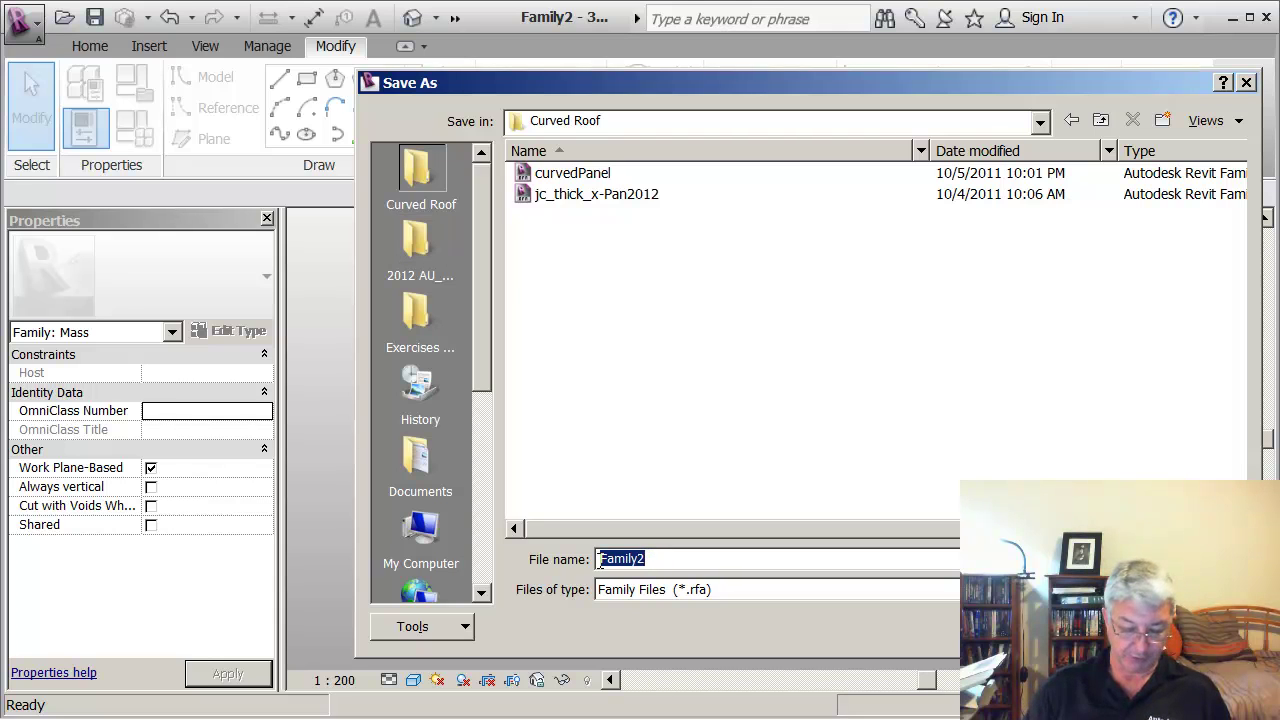
type("bo")
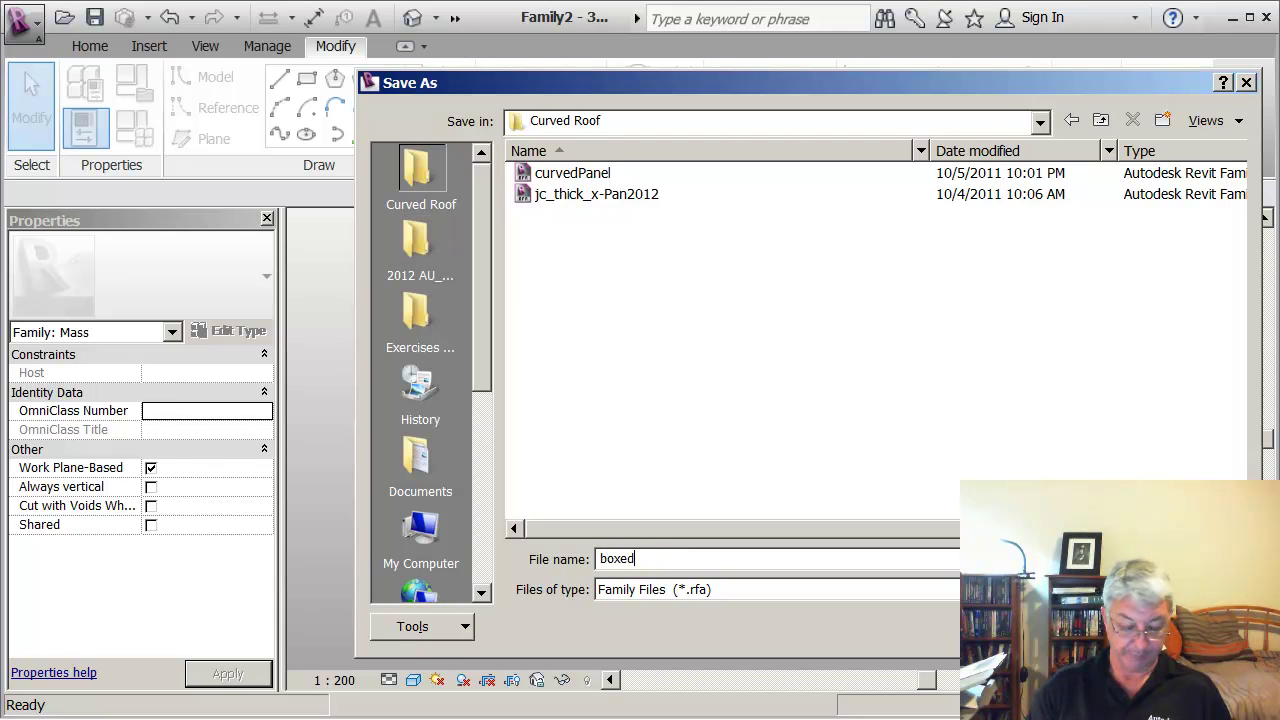
type("xed")
key("BackSpace")
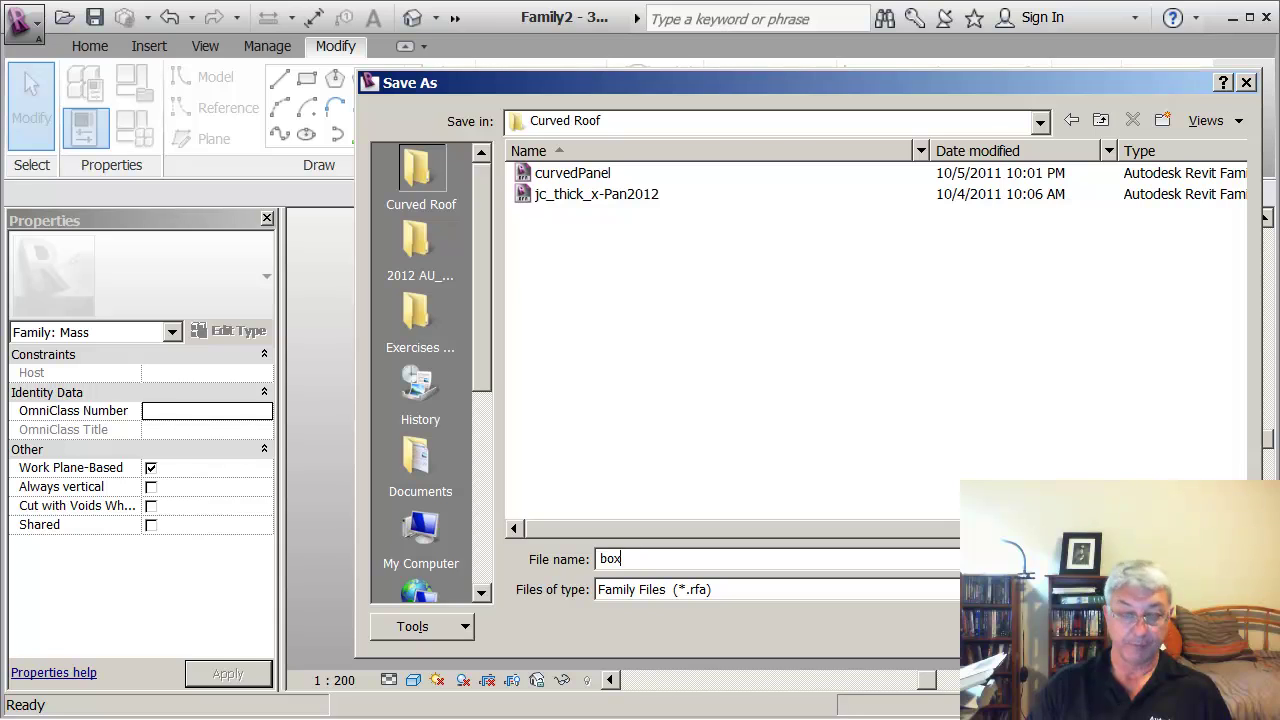
type("build")
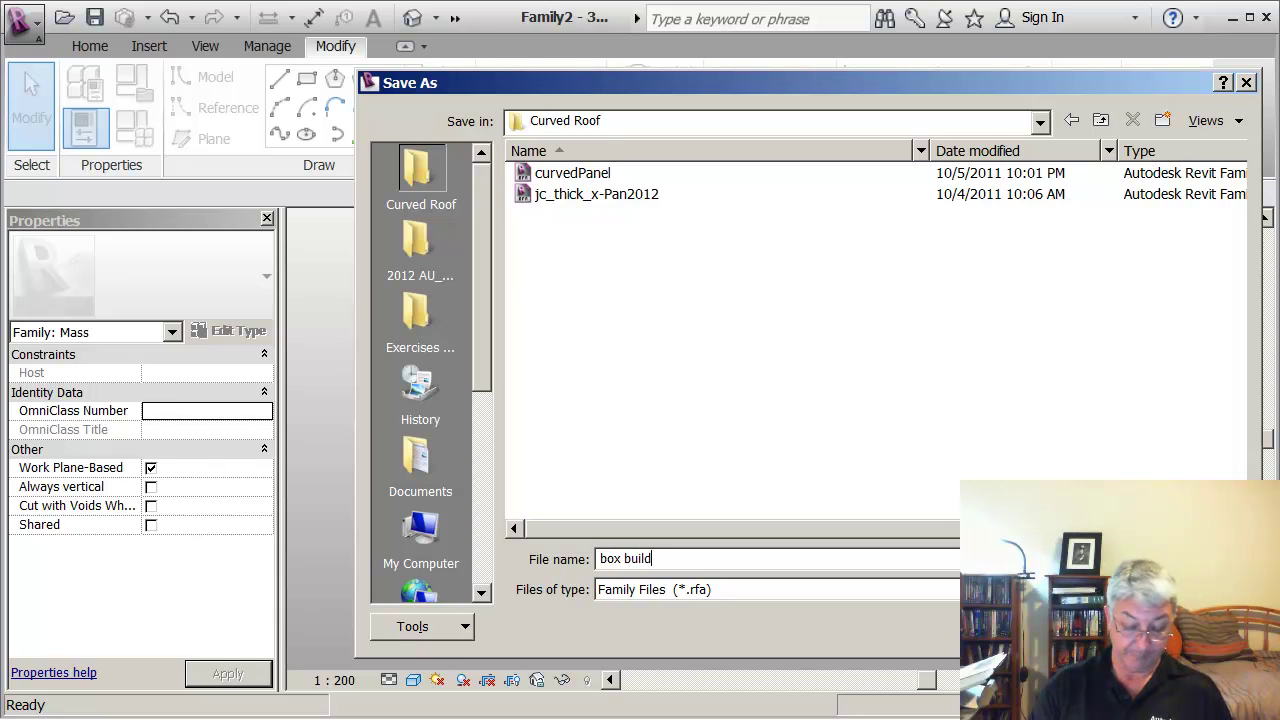
type("ing form")
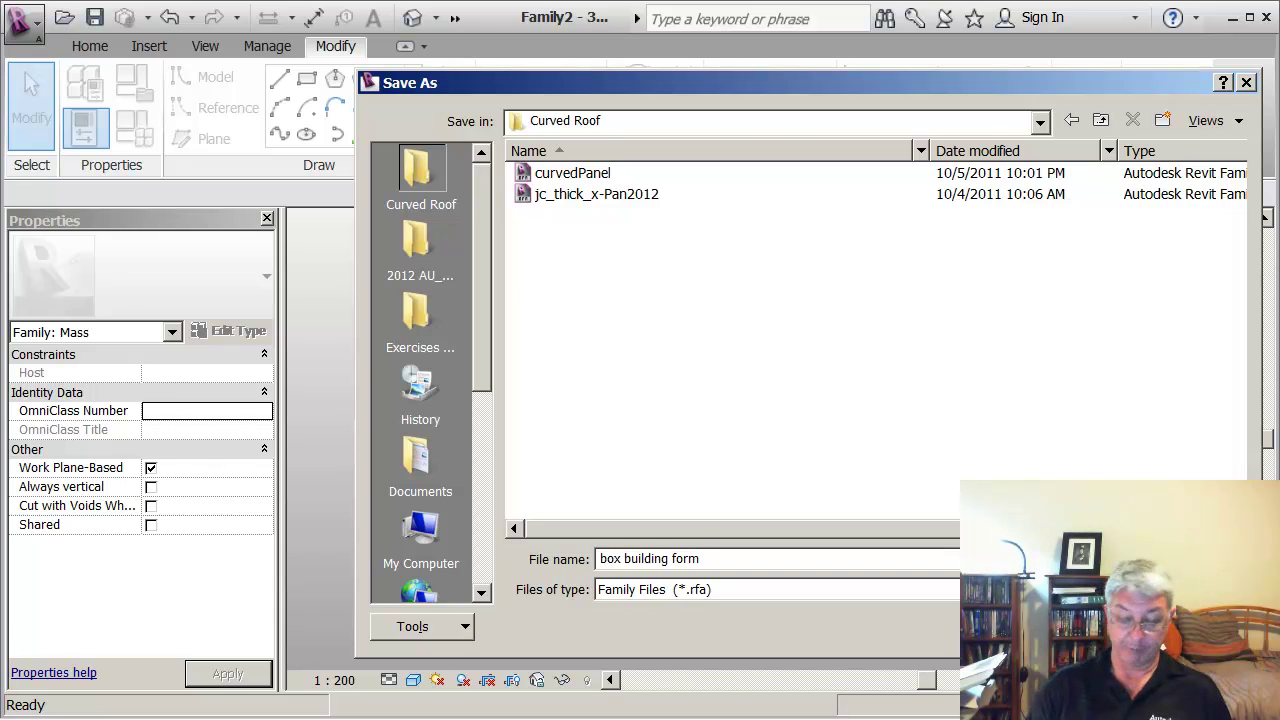
key("BackSpace")
key("BackSpace")
key("BackSpace")
key("BackSpace")
key("BackSpace")
key("BackSpace")
key("BackSpace")
key("BackSpace")
key("BackSpace")
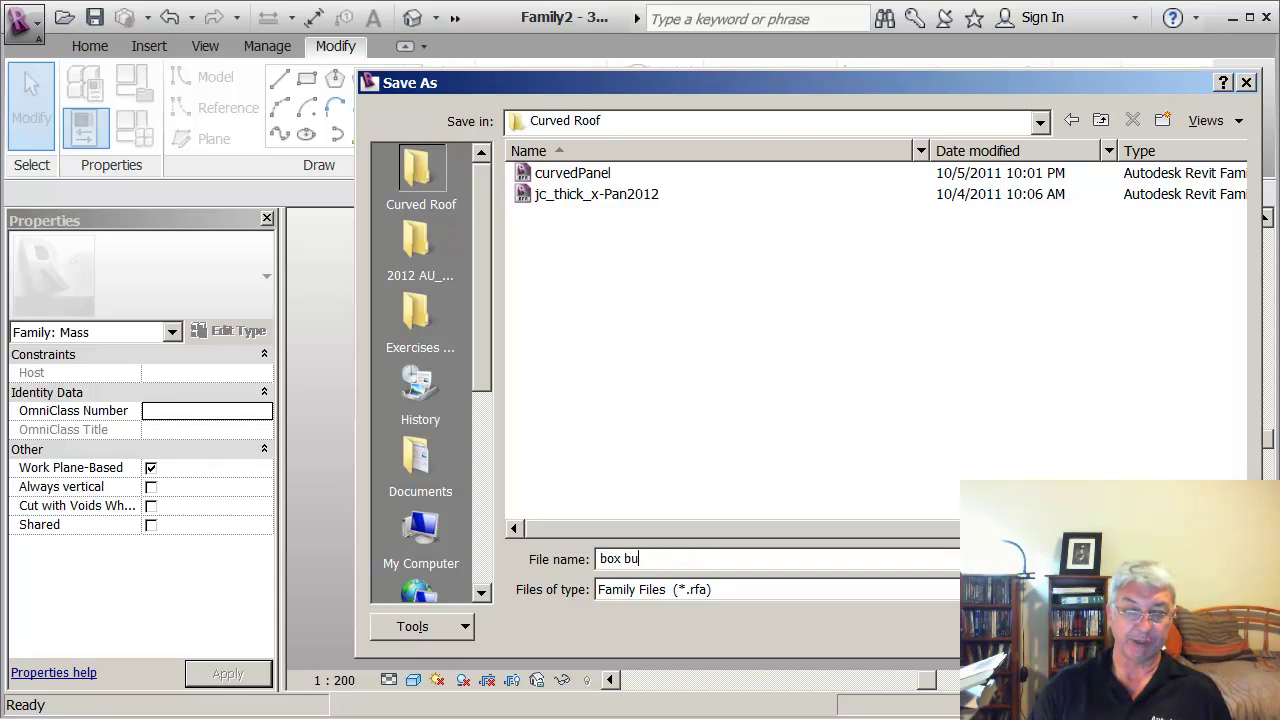
type("mass form")
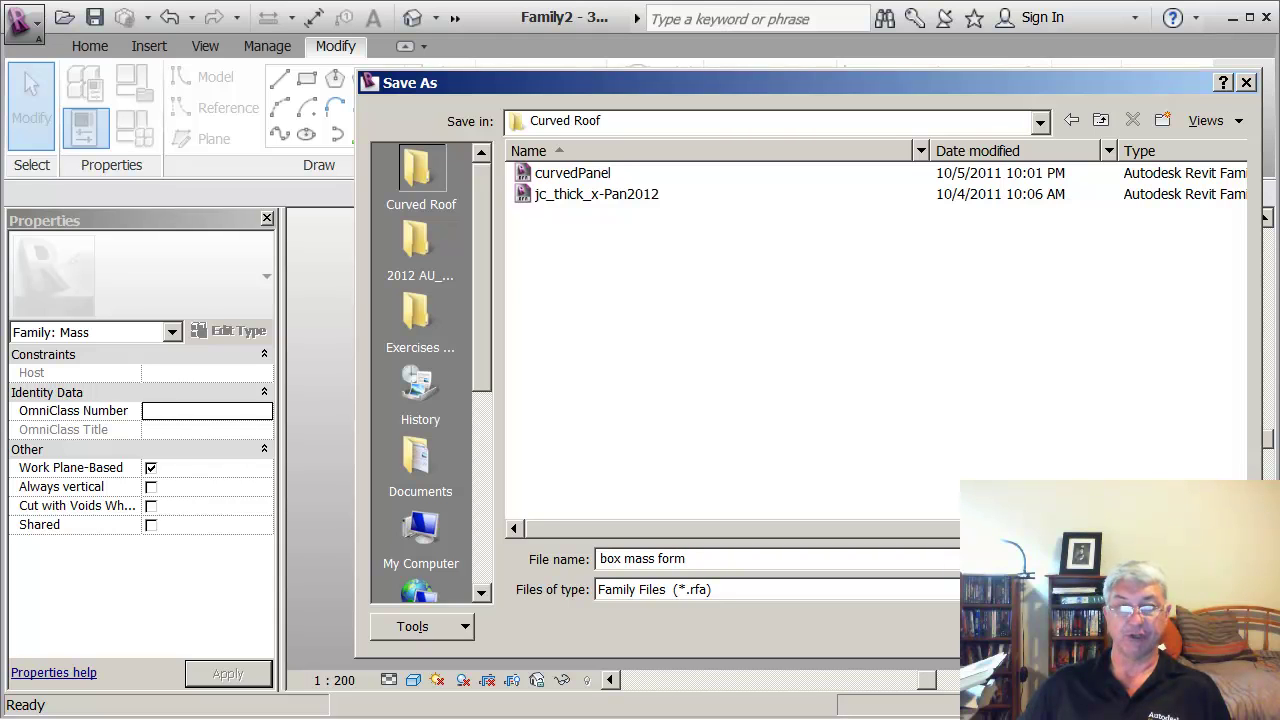
key("Return")
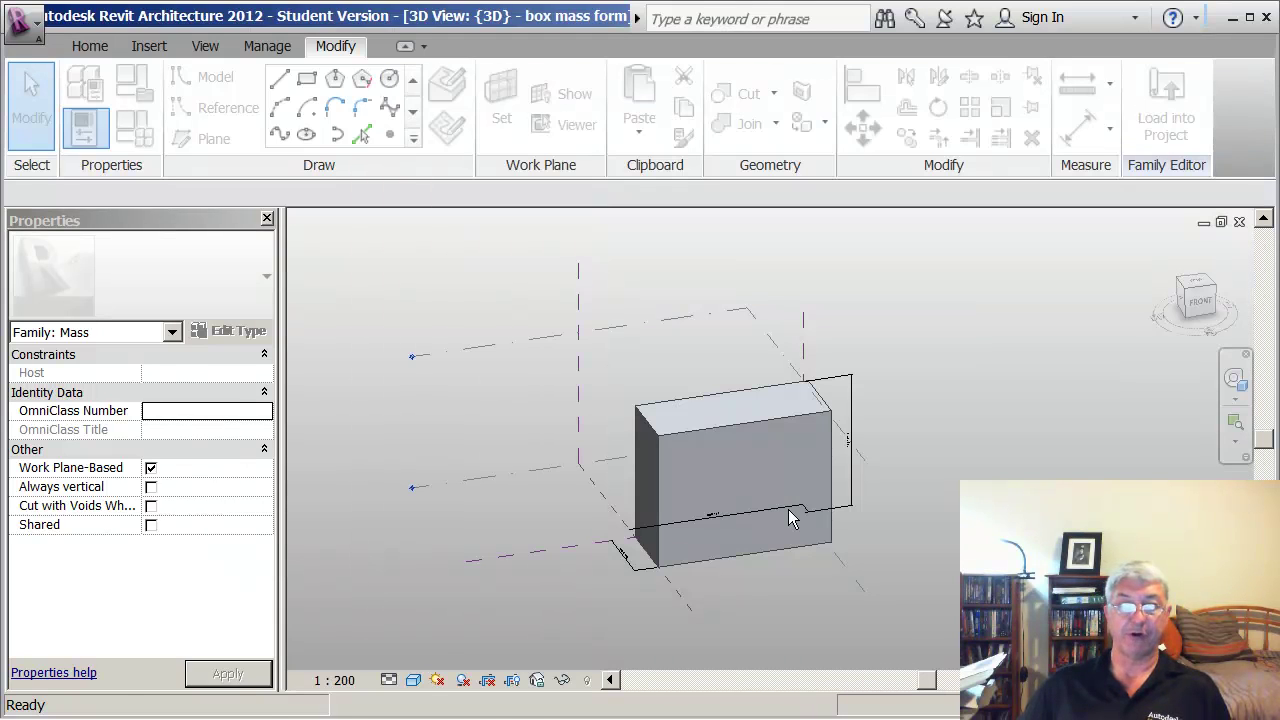